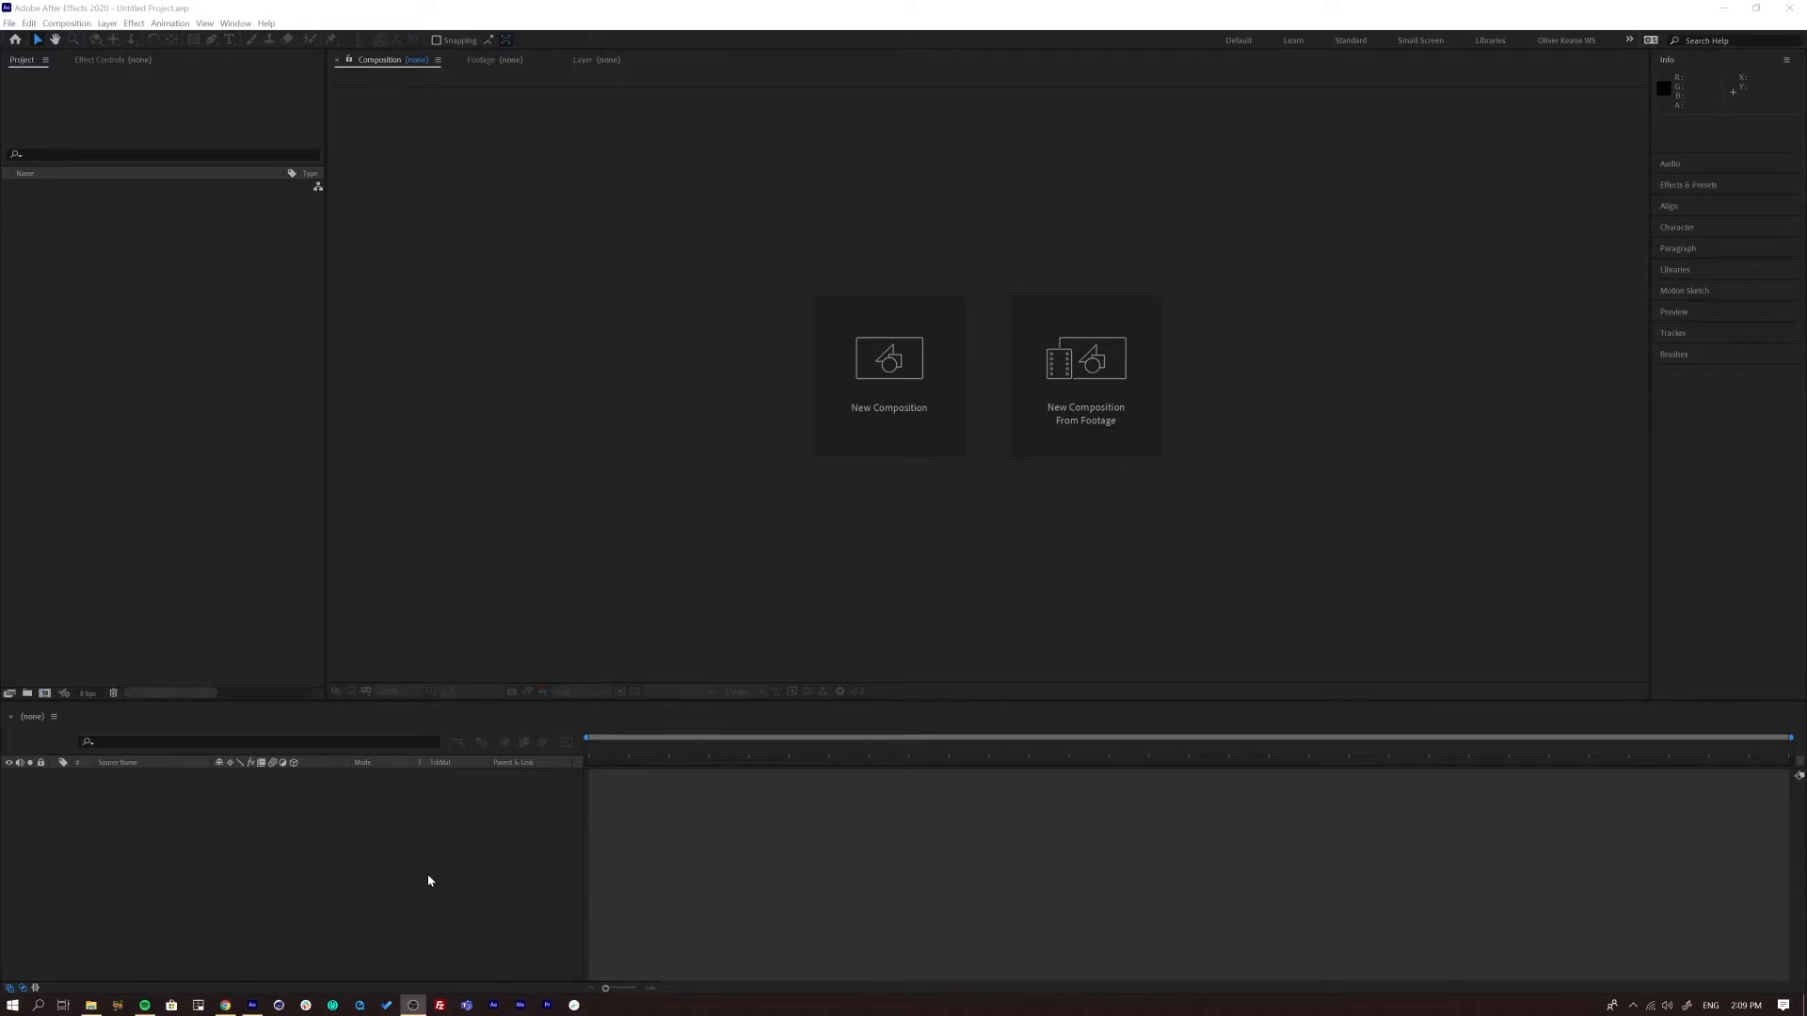
Step: Import 4_FlowersBloom.mp4 from the 9 Simple video editing folder into the project
{"action": "left_click", "coordinate": [90, 1005]}
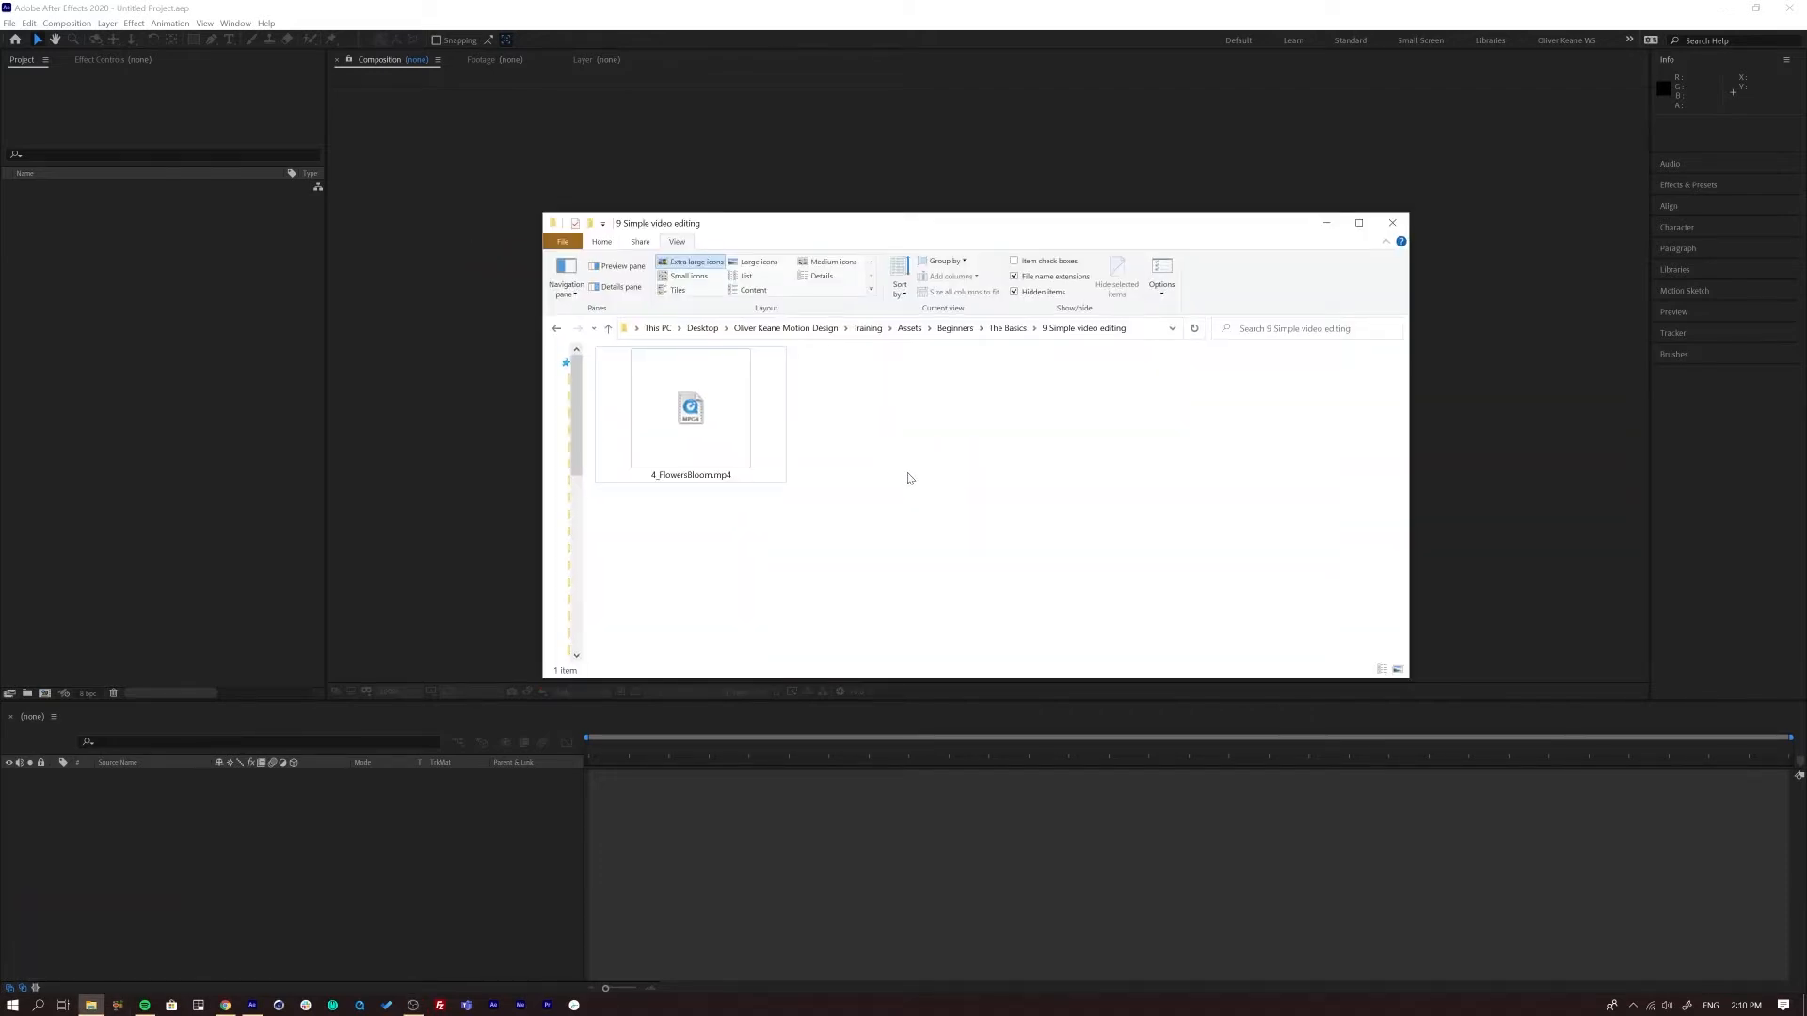
{"action": "left_click", "coordinate": [704, 419]}
{"action": "left_click", "coordinate": [1034, 457]}
{"action": "left_click_drag", "start_coordinate": [700, 416], "coordinate": [162, 451]}
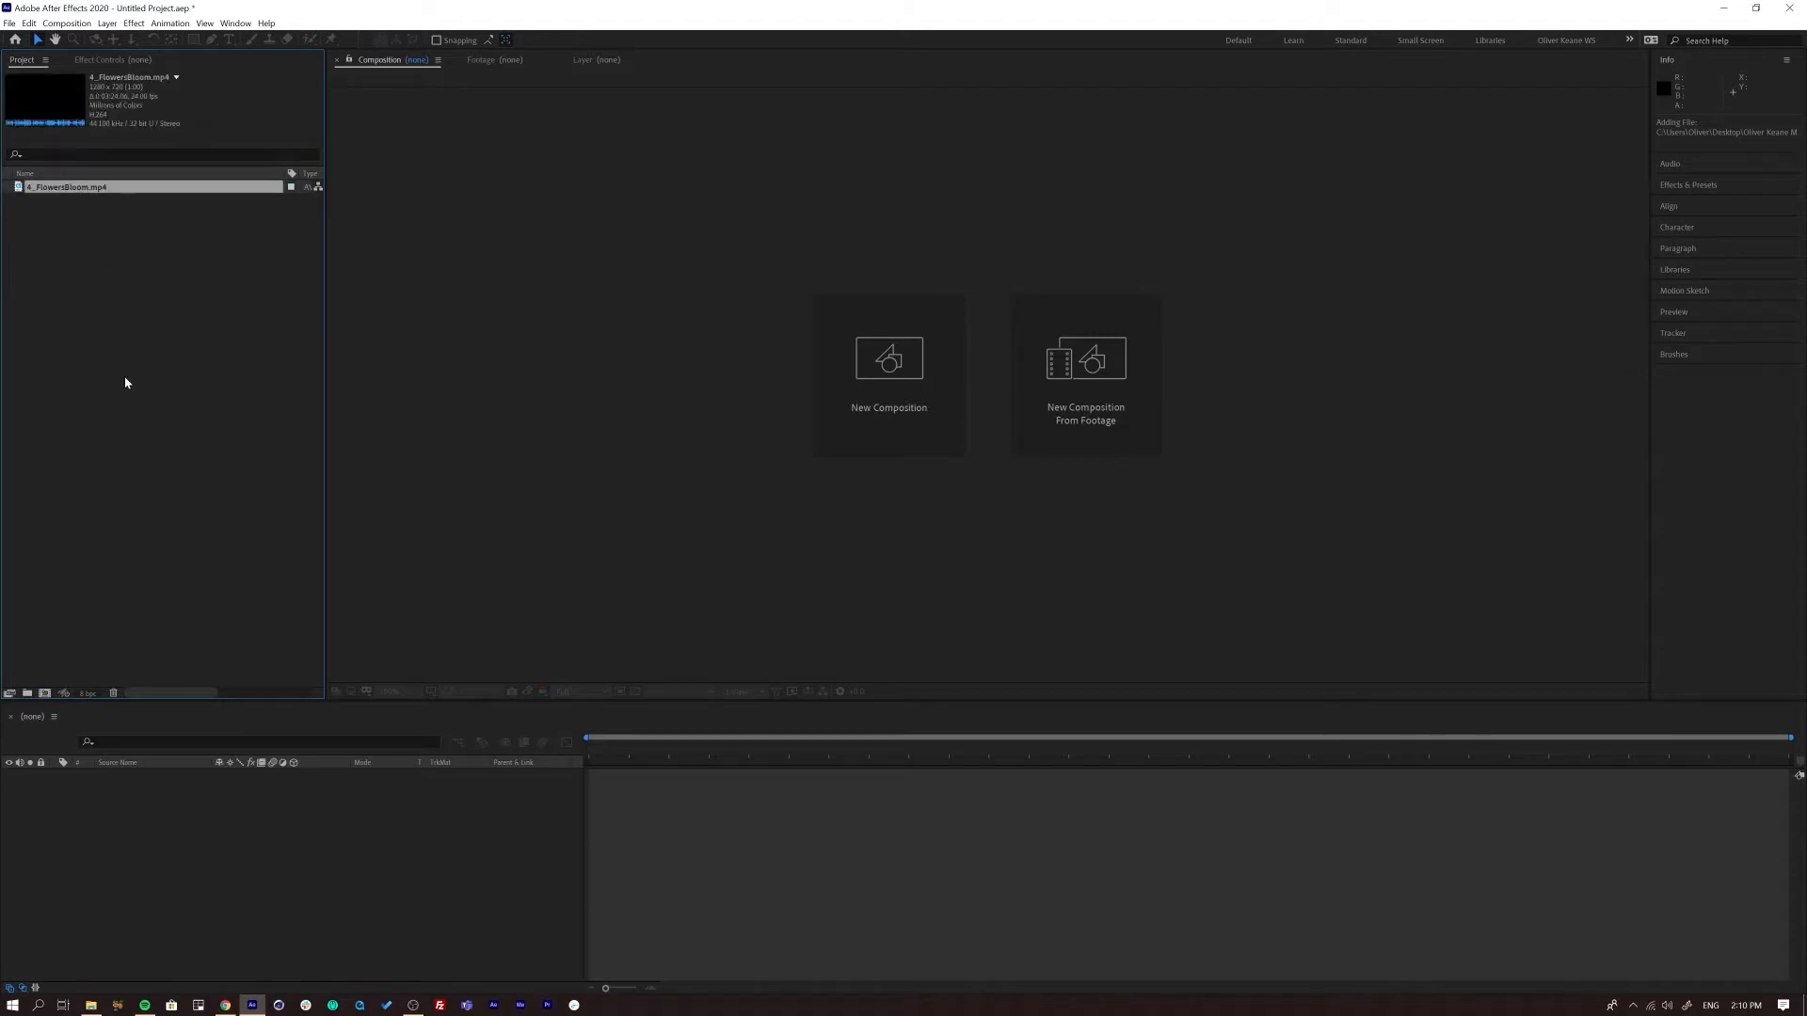
Step: Open the 4_FlowersBloom.mp4 footage in its own viewer and play the beginning
{"action": "double_click", "coordinate": [19, 188]}
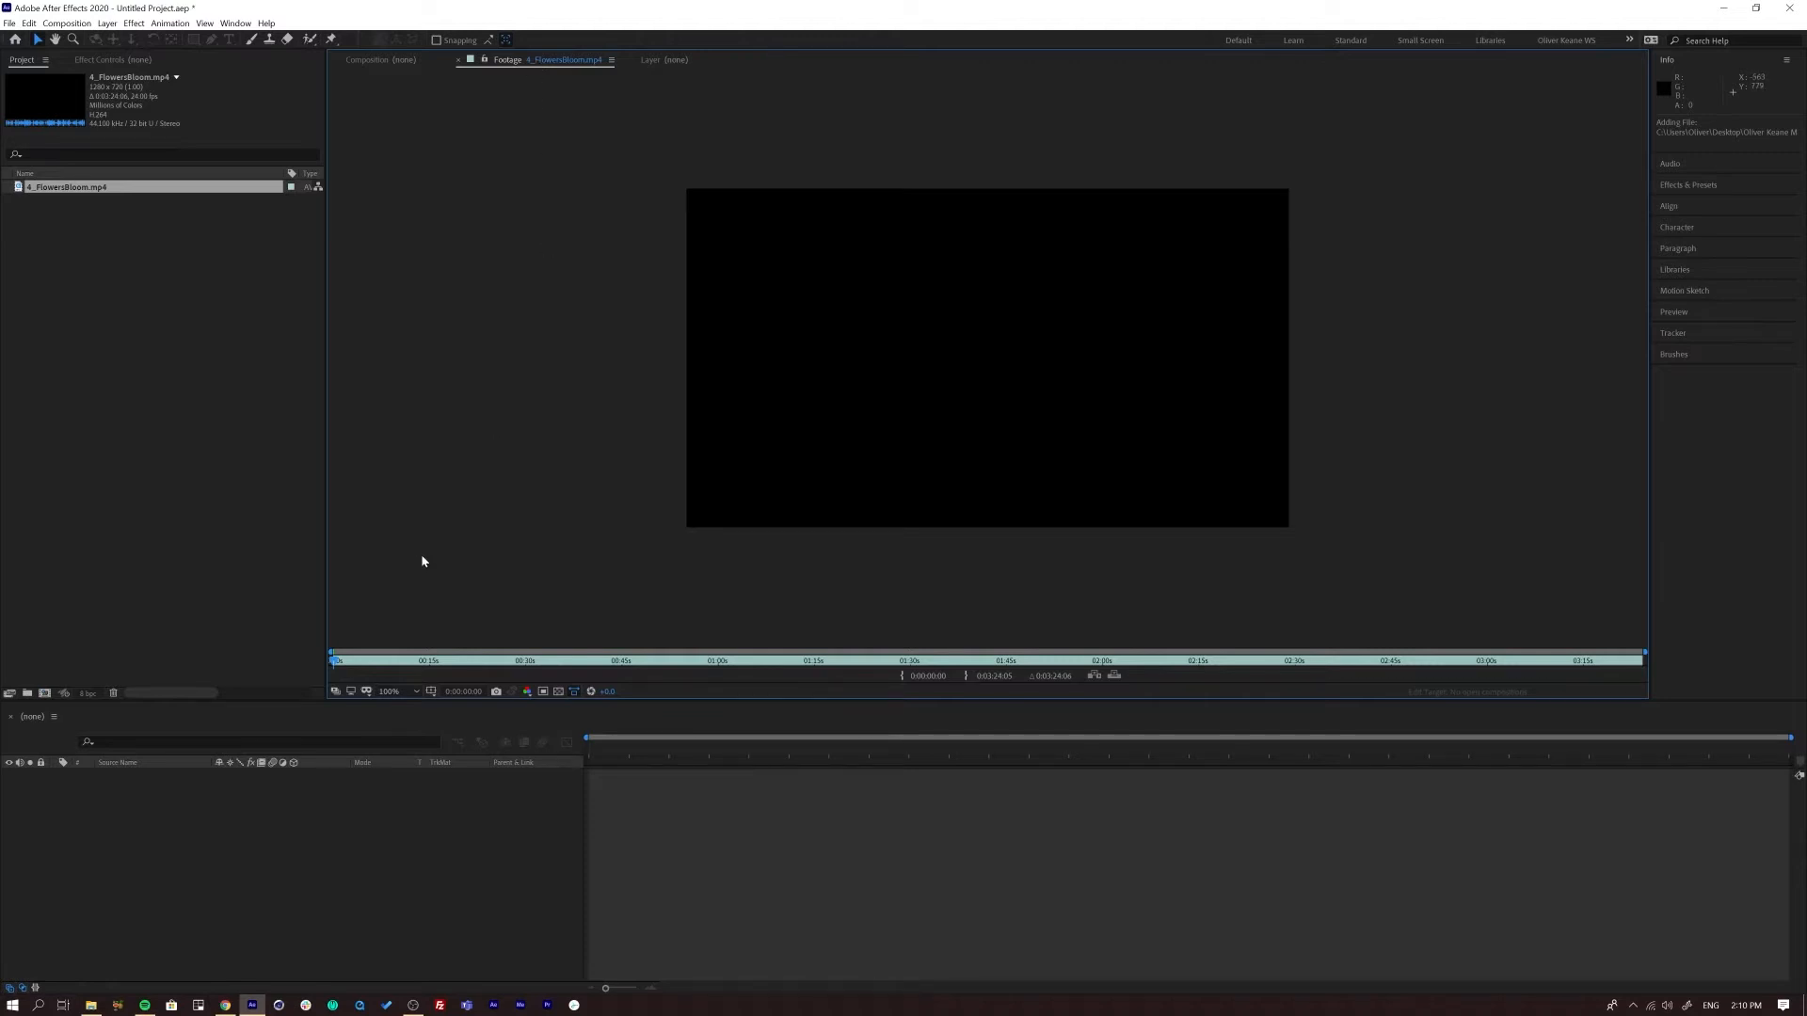
{"action": "key", "text": "space"}
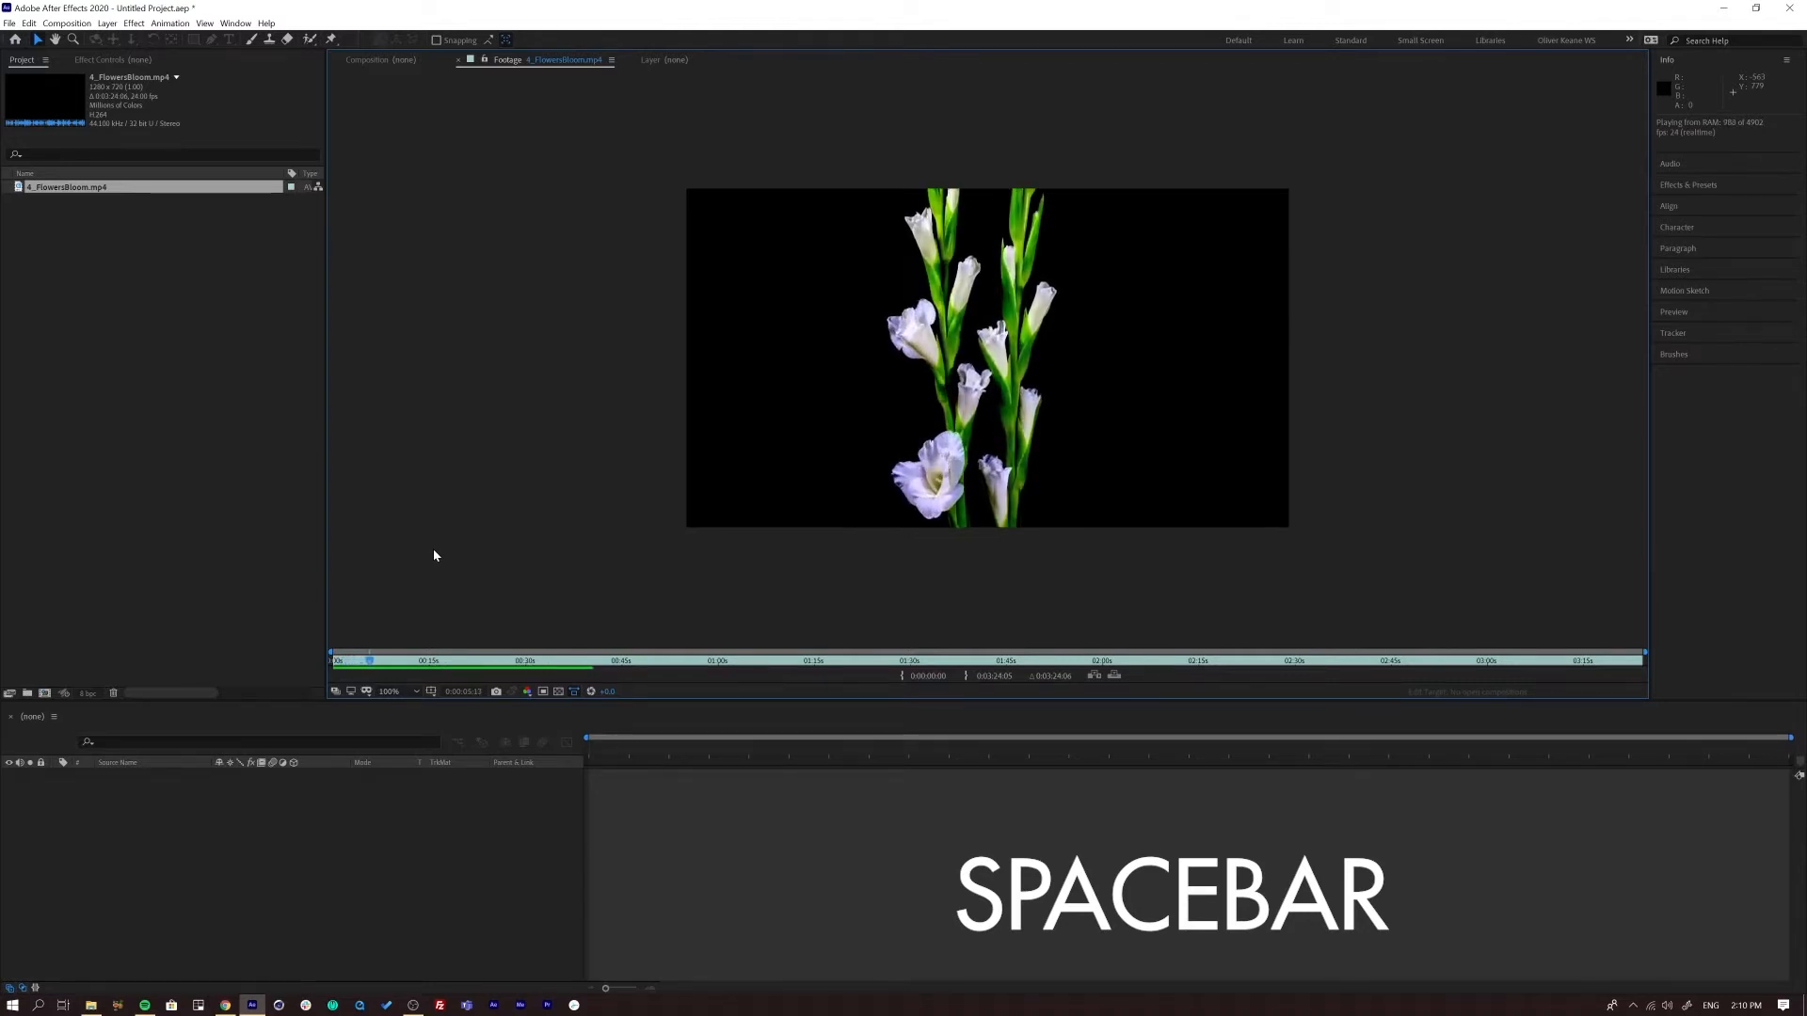
{"action": "key", "text": "space"}
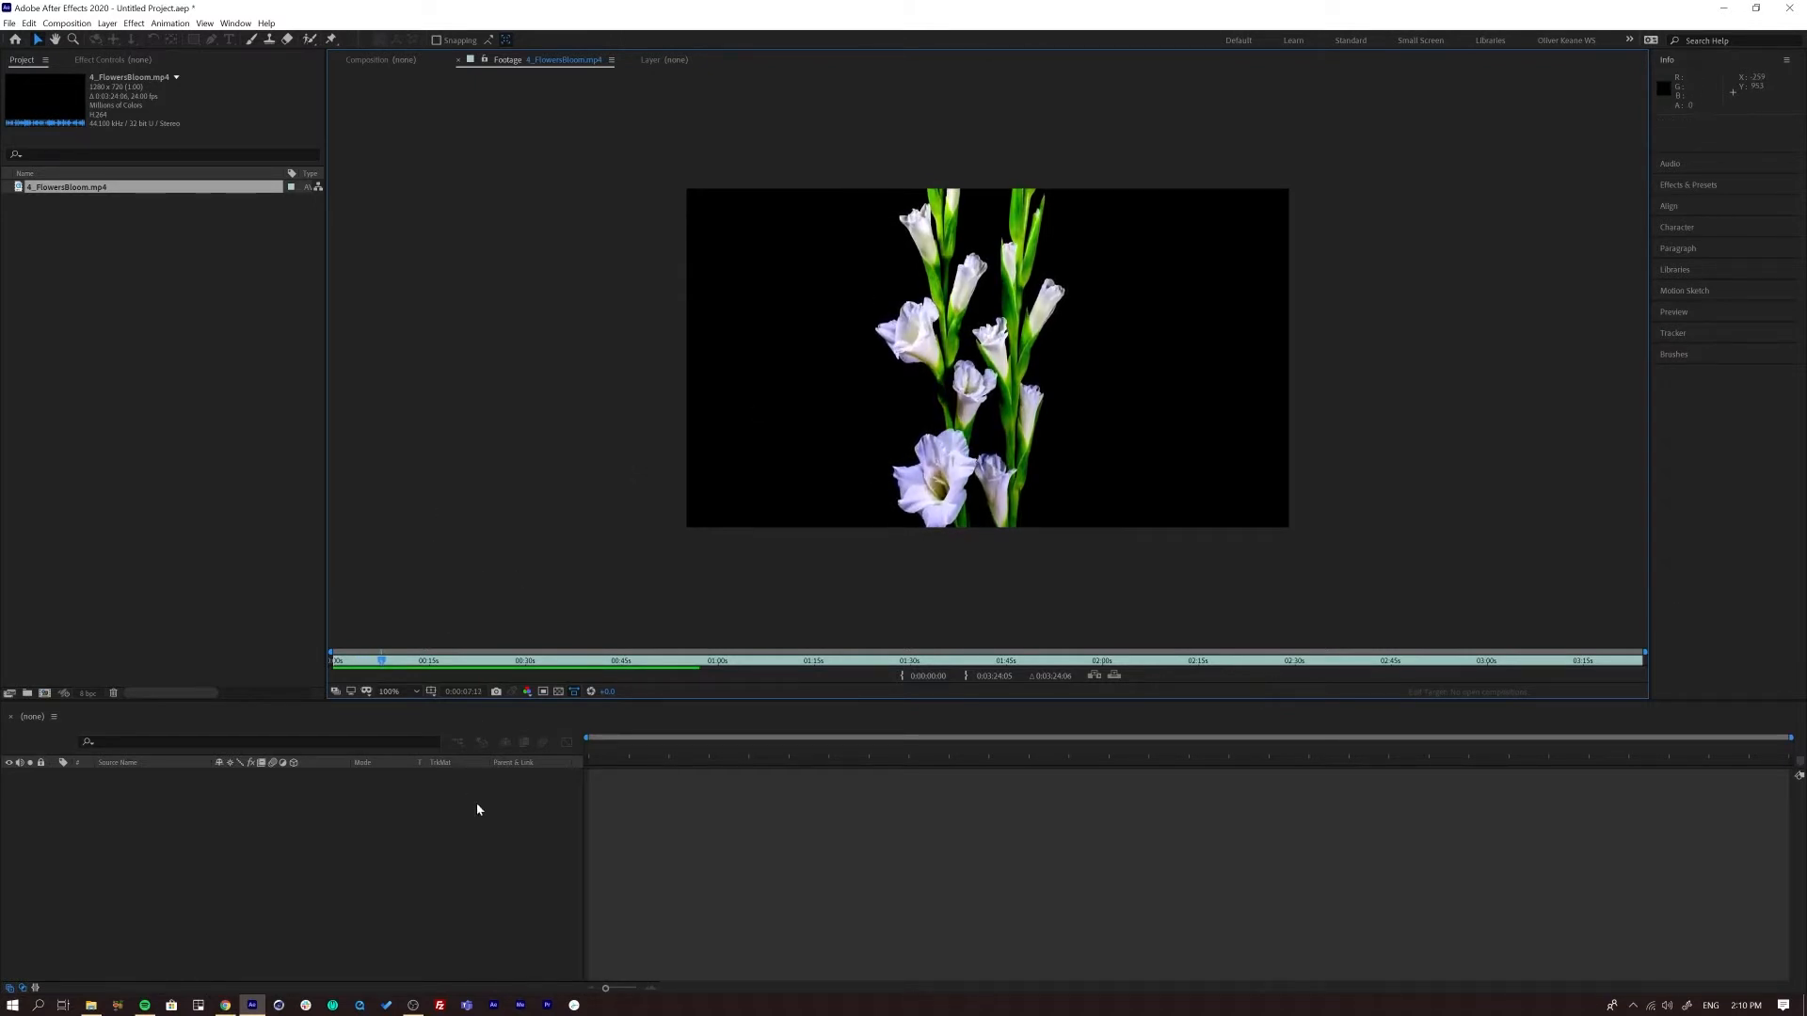
Step: Fit the footage frame to the viewer and make the viewer area slightly taller
{"action": "left_click", "coordinate": [390, 695]}
{"action": "left_click", "coordinate": [405, 720]}
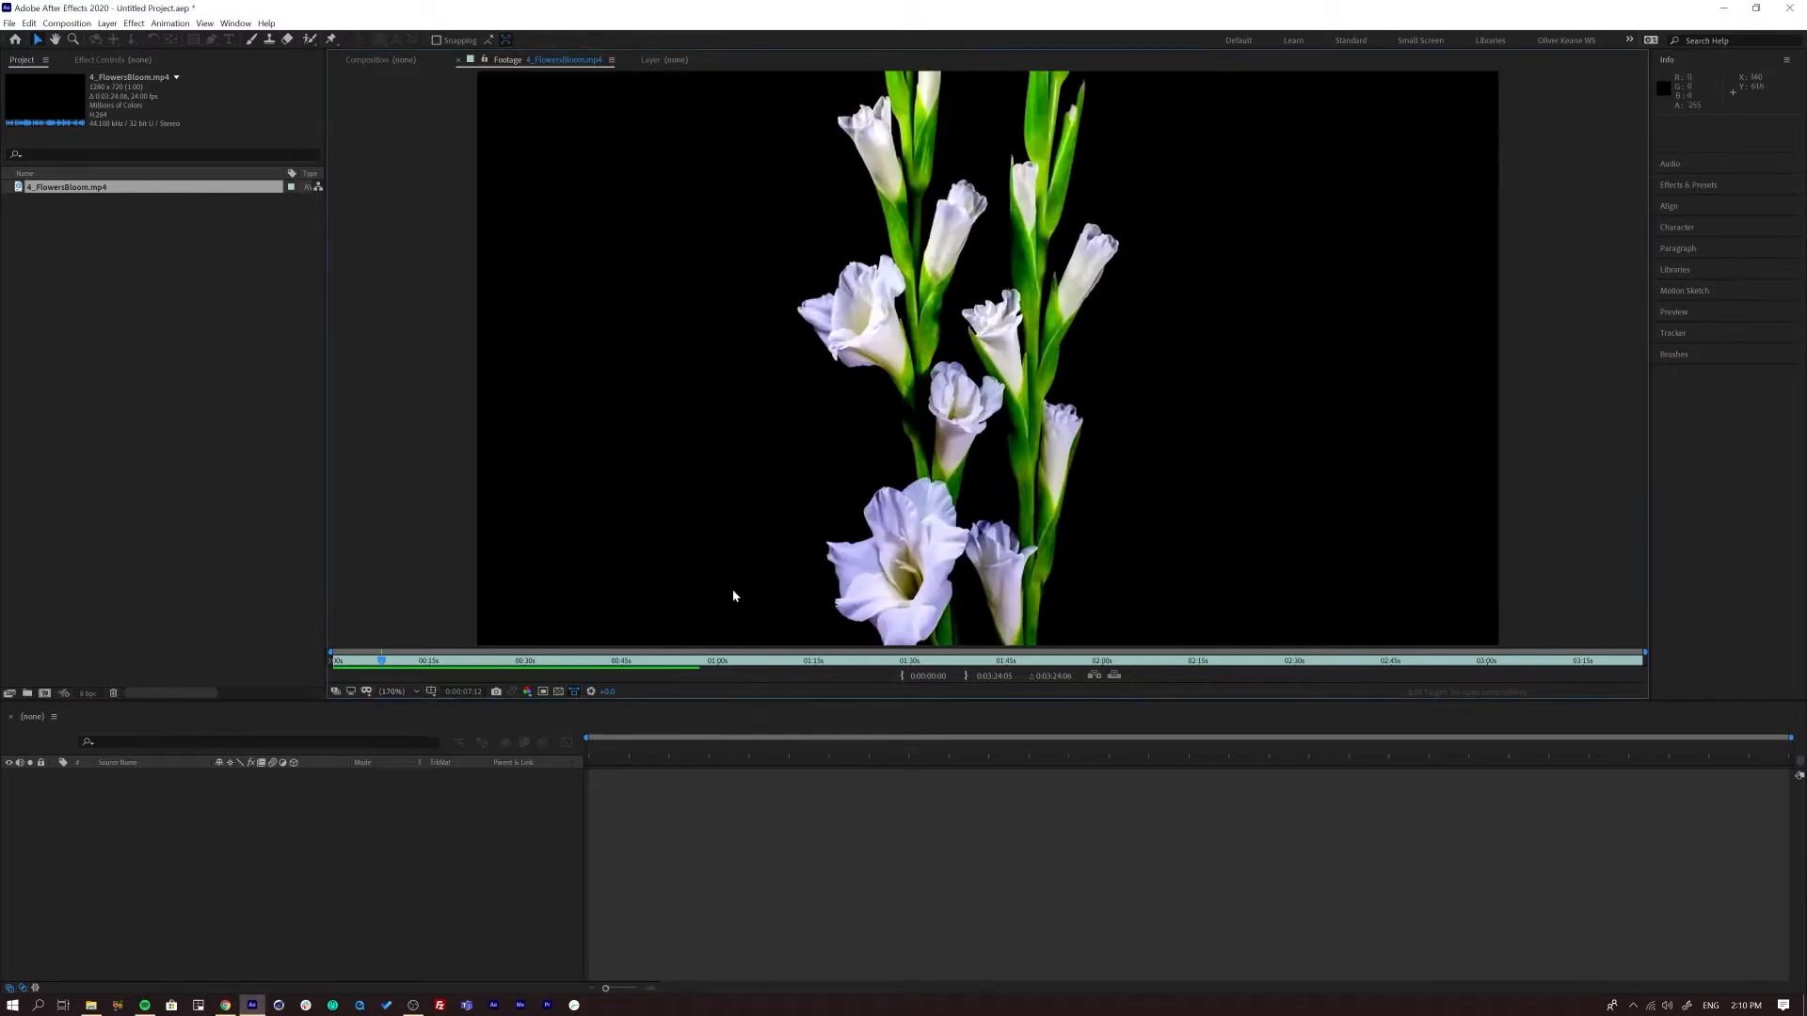
{"action": "left_click_drag", "start_coordinate": [678, 699], "coordinate": [674, 725]}
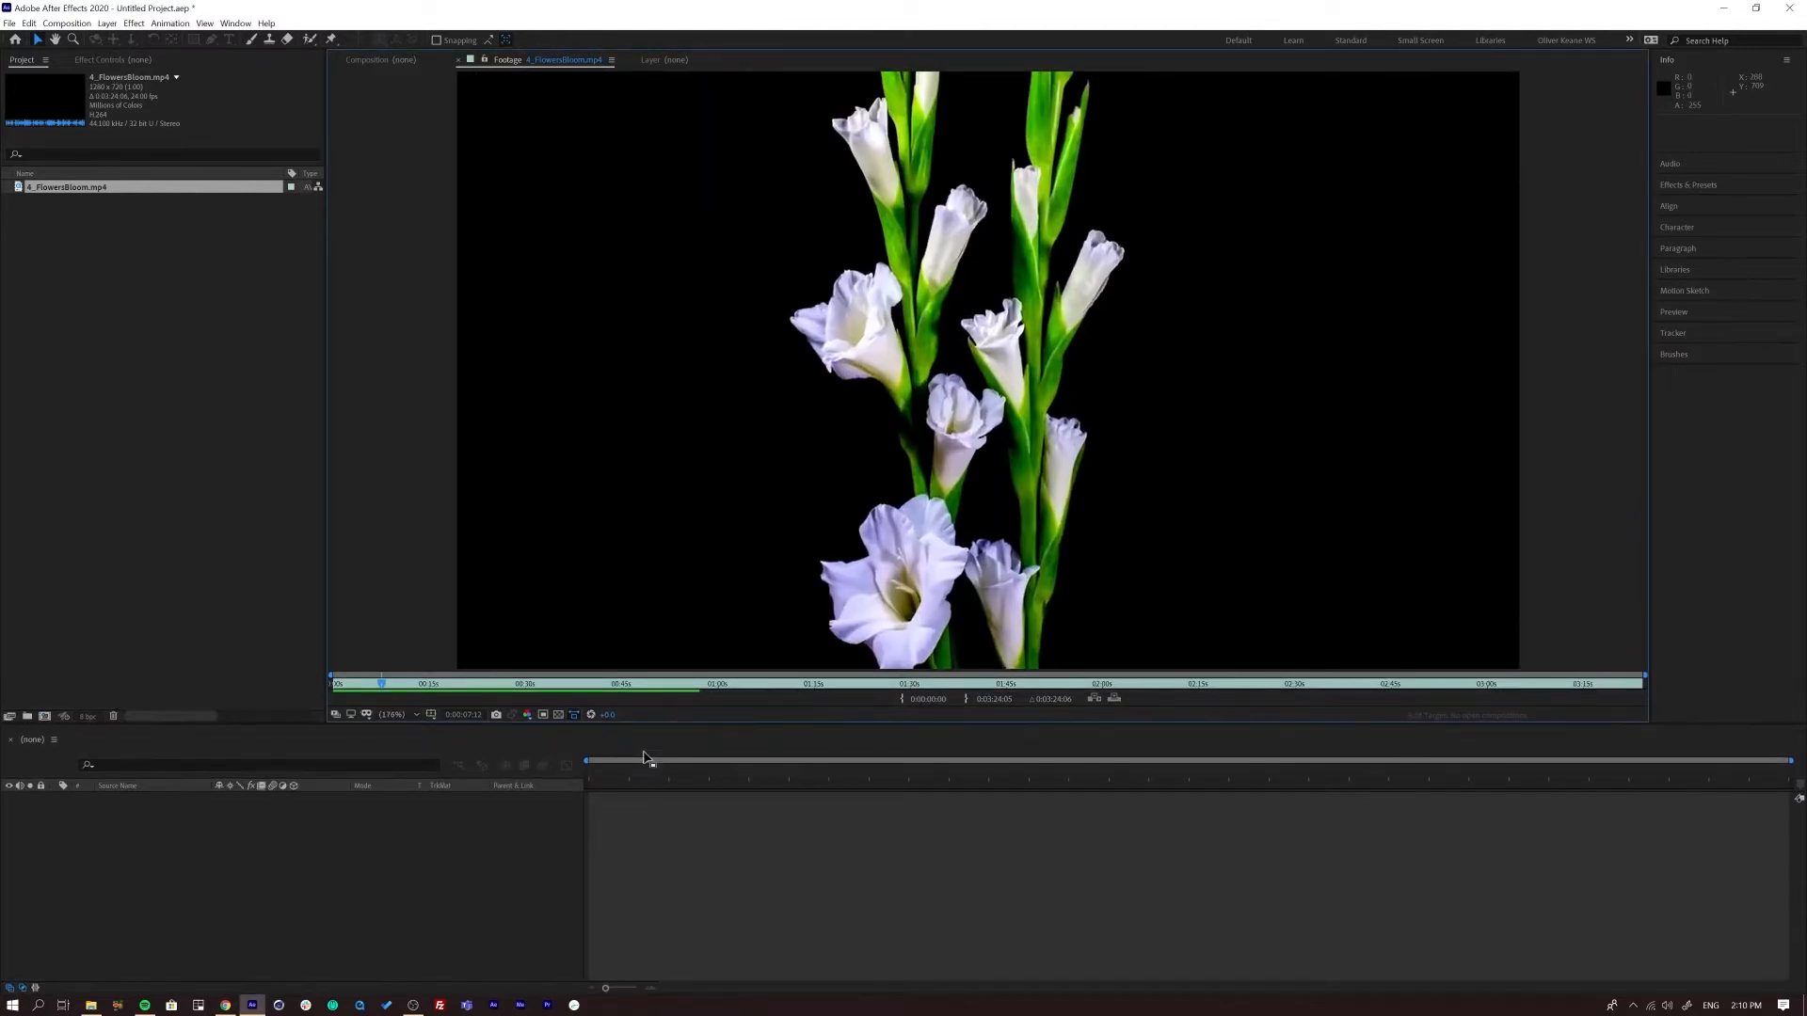
Step: Play and scrub through the opening of the footage to examine the first flower shots
{"action": "key", "text": "space"}
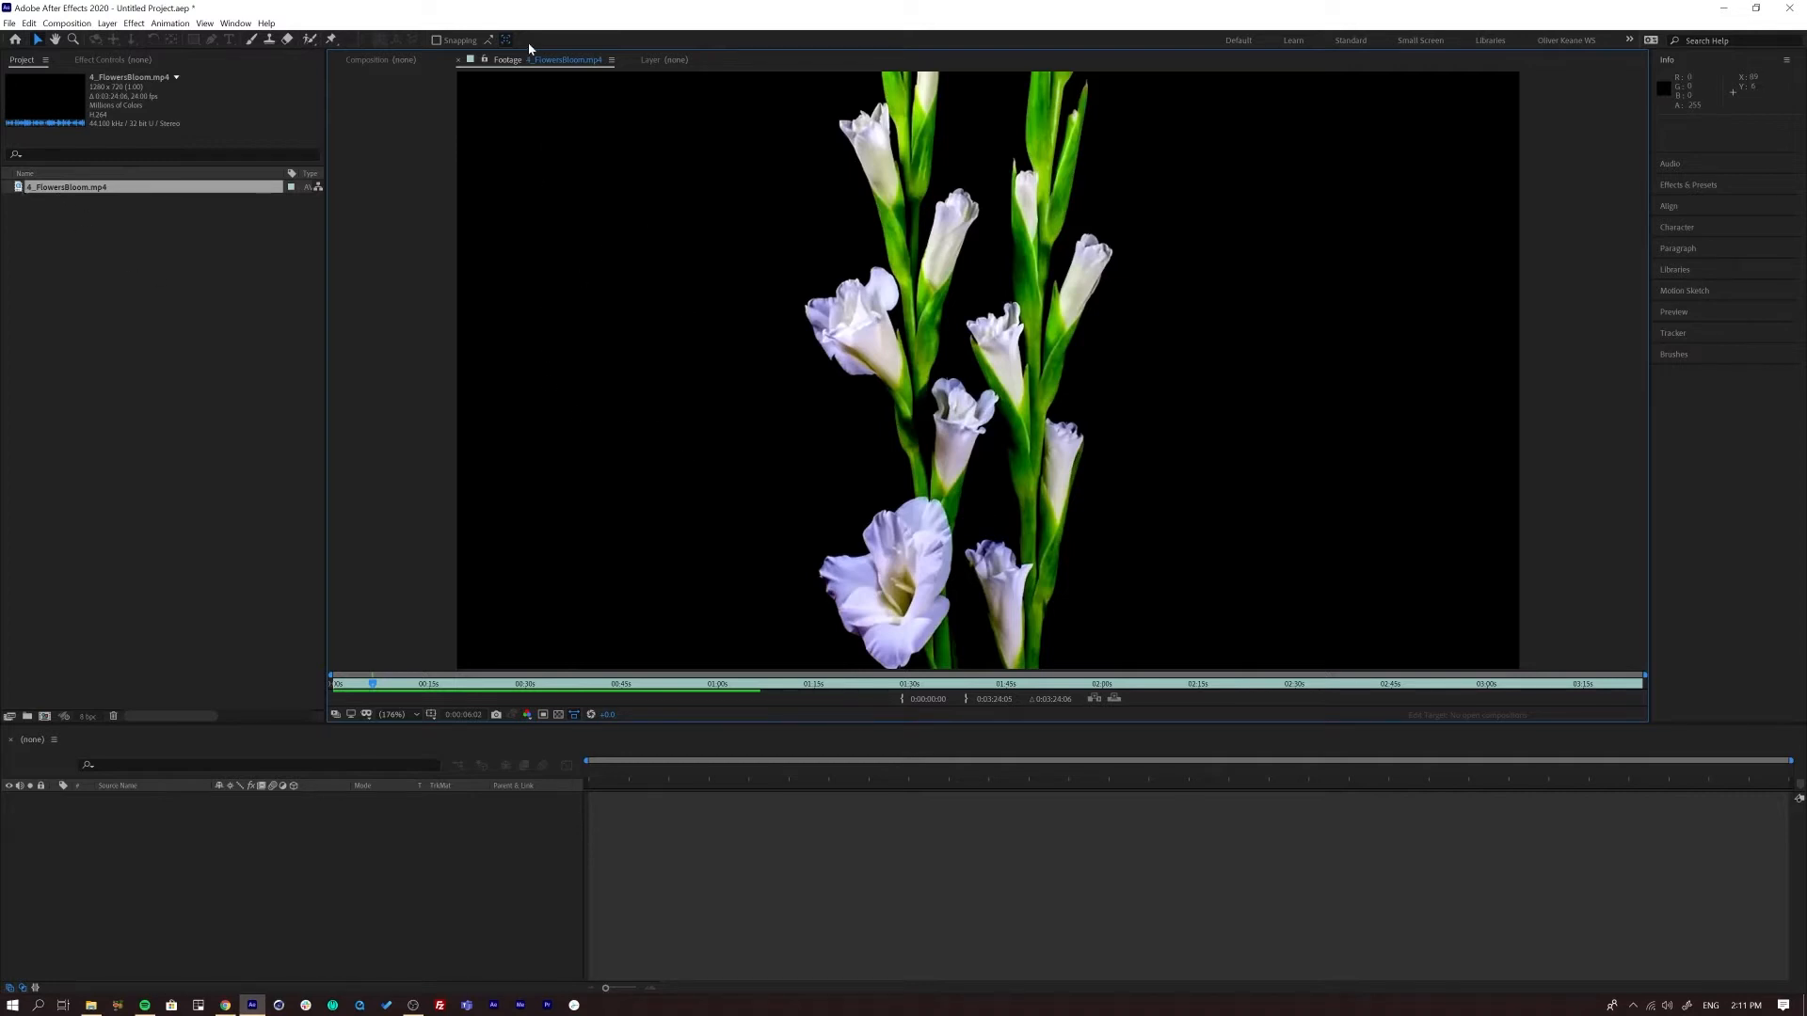
{"action": "left_click_drag", "start_coordinate": [373, 685], "coordinate": [357, 691]}
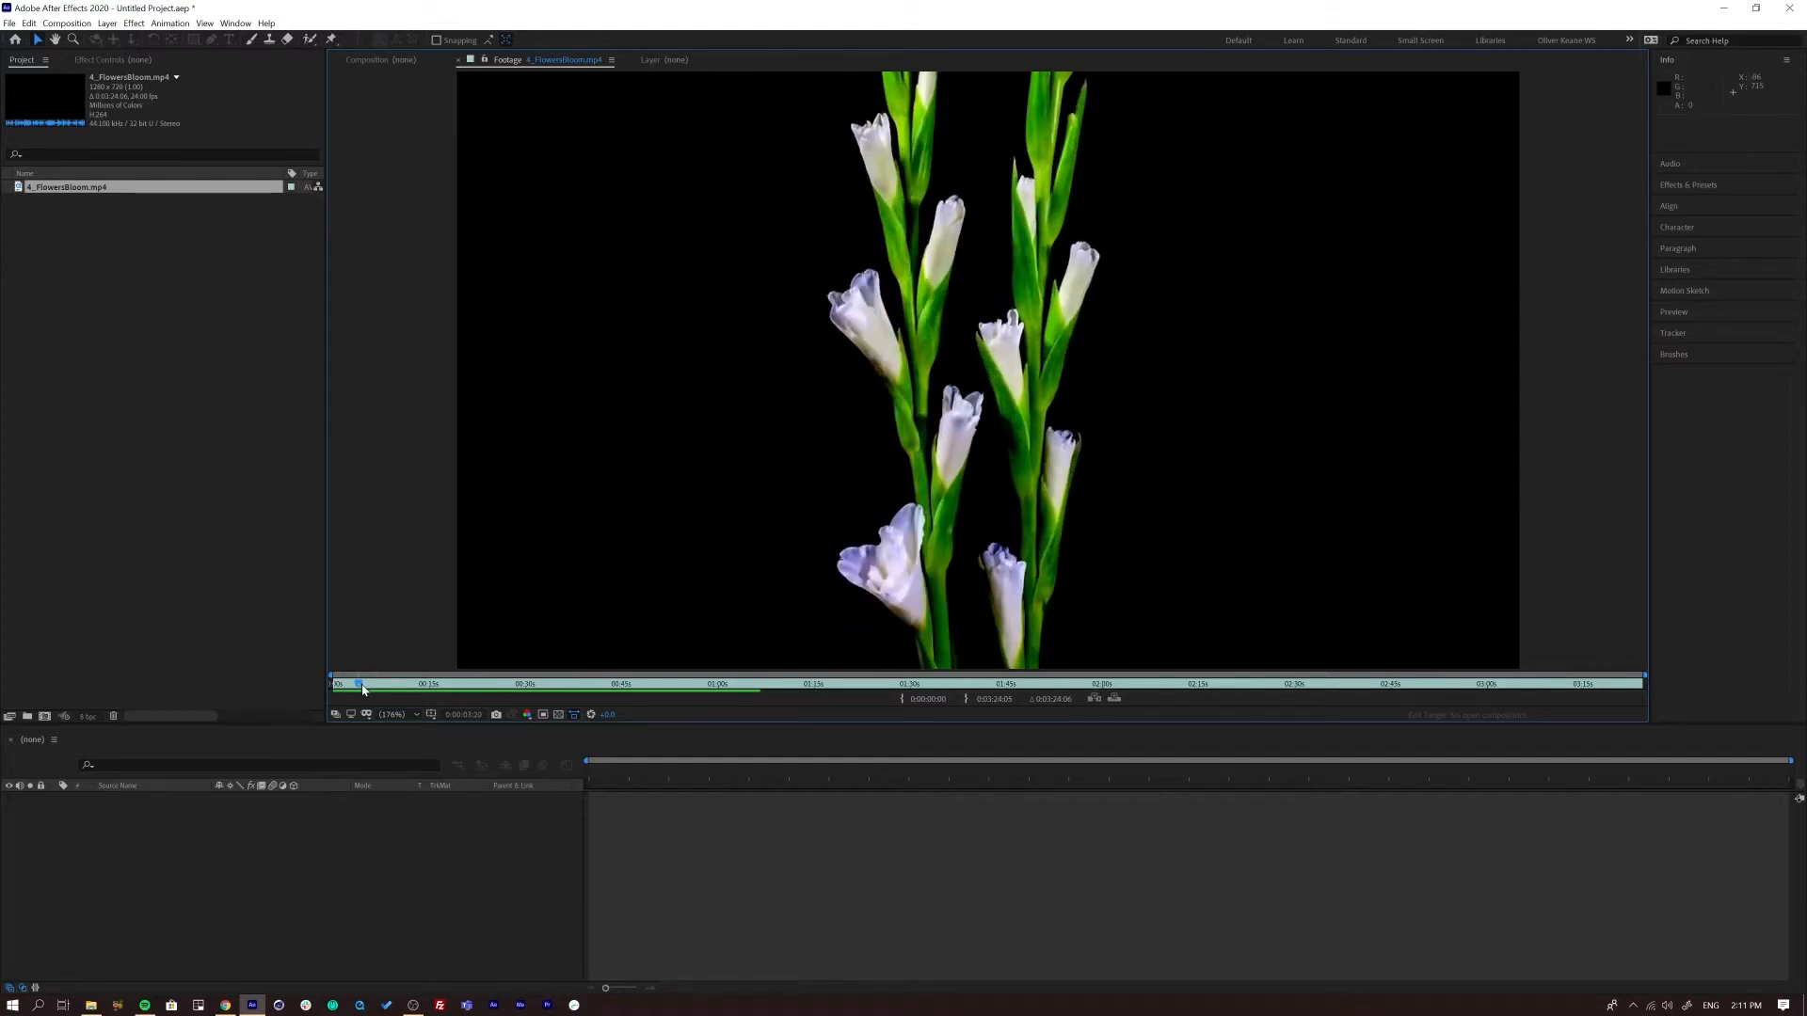
{"action": "key", "text": "space"}
{"action": "mouse_move", "coordinate": [408, 690]}
{"action": "left_mouse_down"}
{"action": "mouse_move", "coordinate": [1525, 693]}
{"action": "mouse_move", "coordinate": [367, 726]}
{"action": "mouse_move", "coordinate": [469, 719]}
{"action": "mouse_move", "coordinate": [471, 690]}
{"action": "mouse_move", "coordinate": [361, 703]}
{"action": "mouse_move", "coordinate": [436, 703]}
{"action": "mouse_move", "coordinate": [367, 708]}
{"action": "mouse_move", "coordinate": [410, 714]}
{"action": "left_mouse_up"}
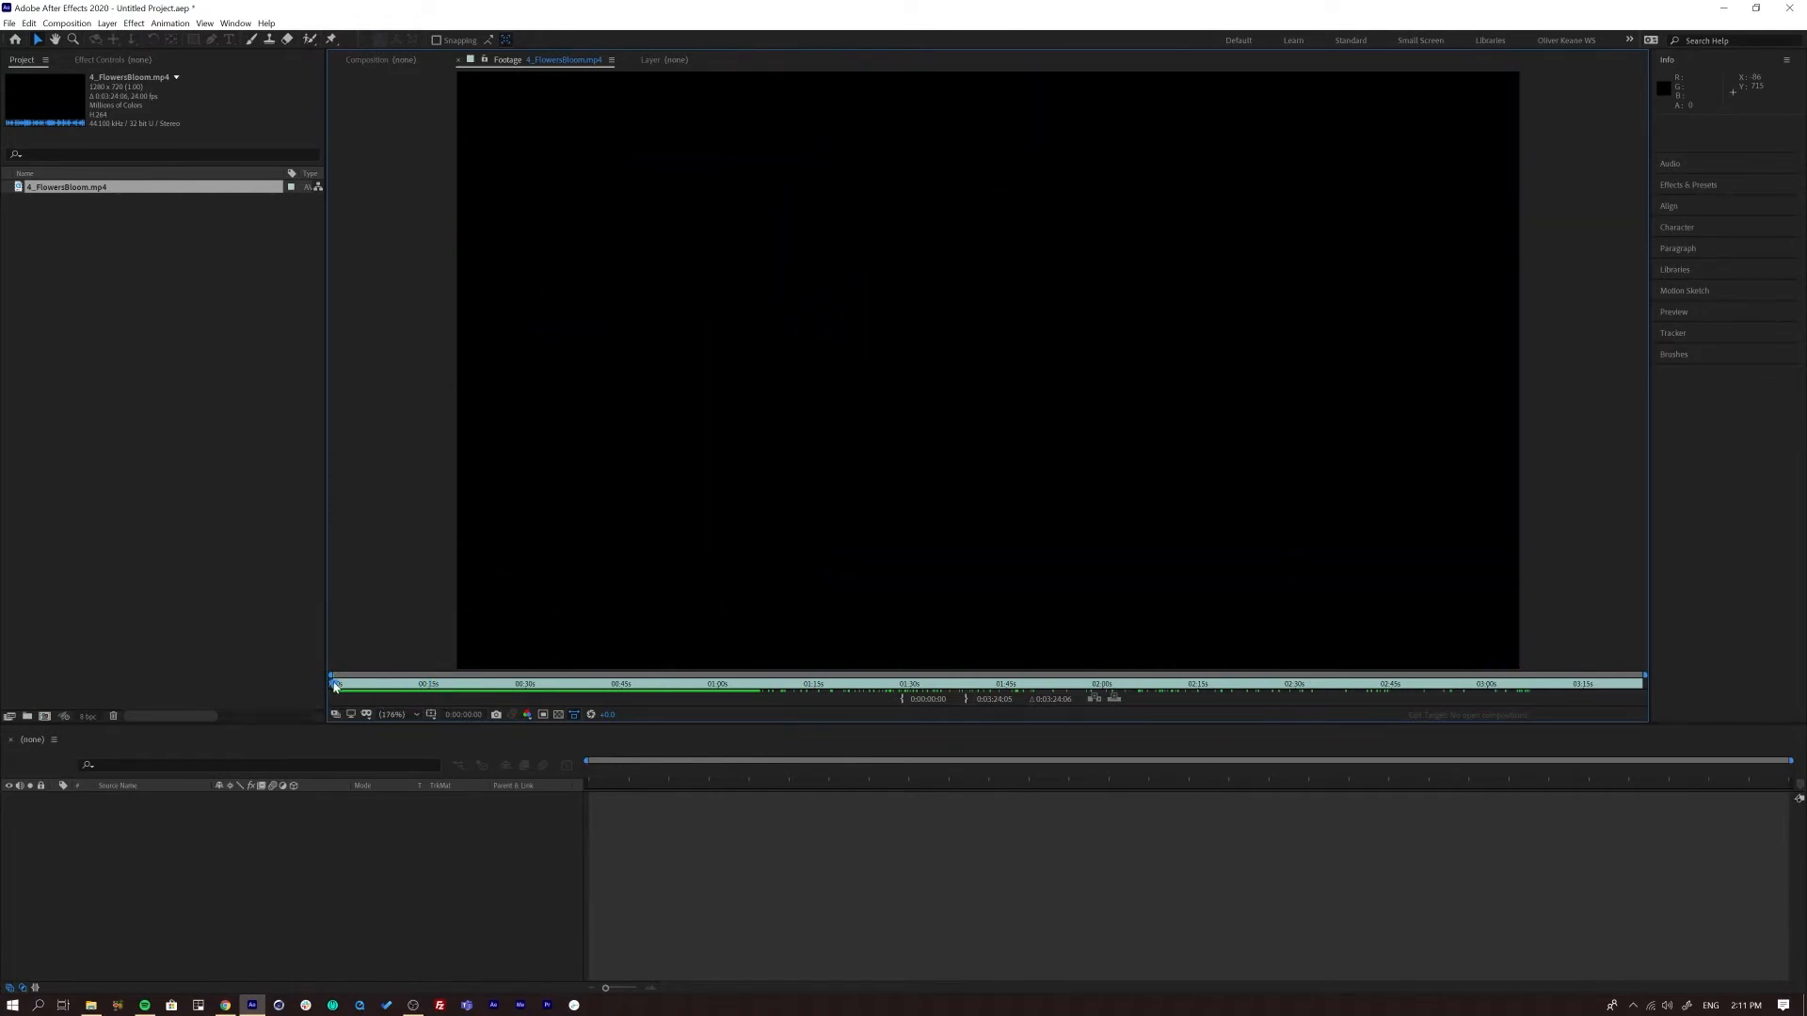
{"action": "left_click_drag", "start_coordinate": [336, 688], "coordinate": [406, 689]}
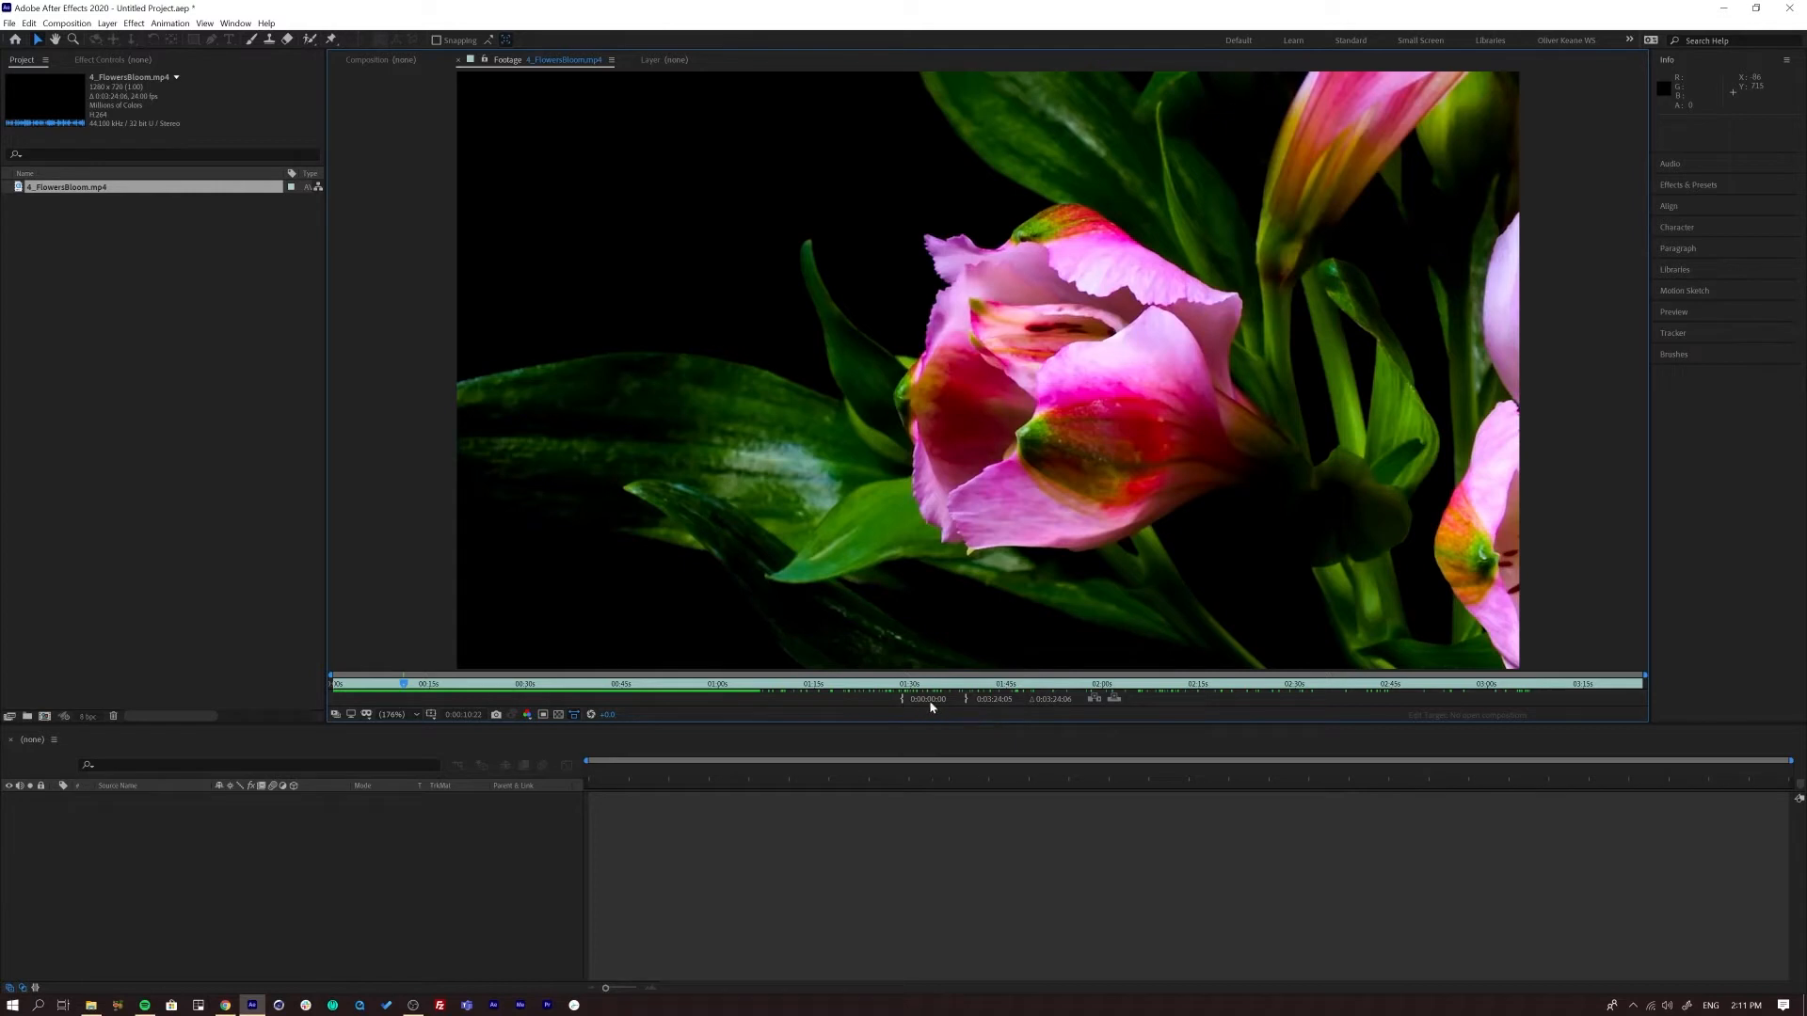
Step: Trim the source footage to the white flower shot, with the In point at 0:00:04:04 and the Out point at 0:00:08:19
{"action": "left_click_drag", "start_coordinate": [403, 690], "coordinate": [360, 691]}
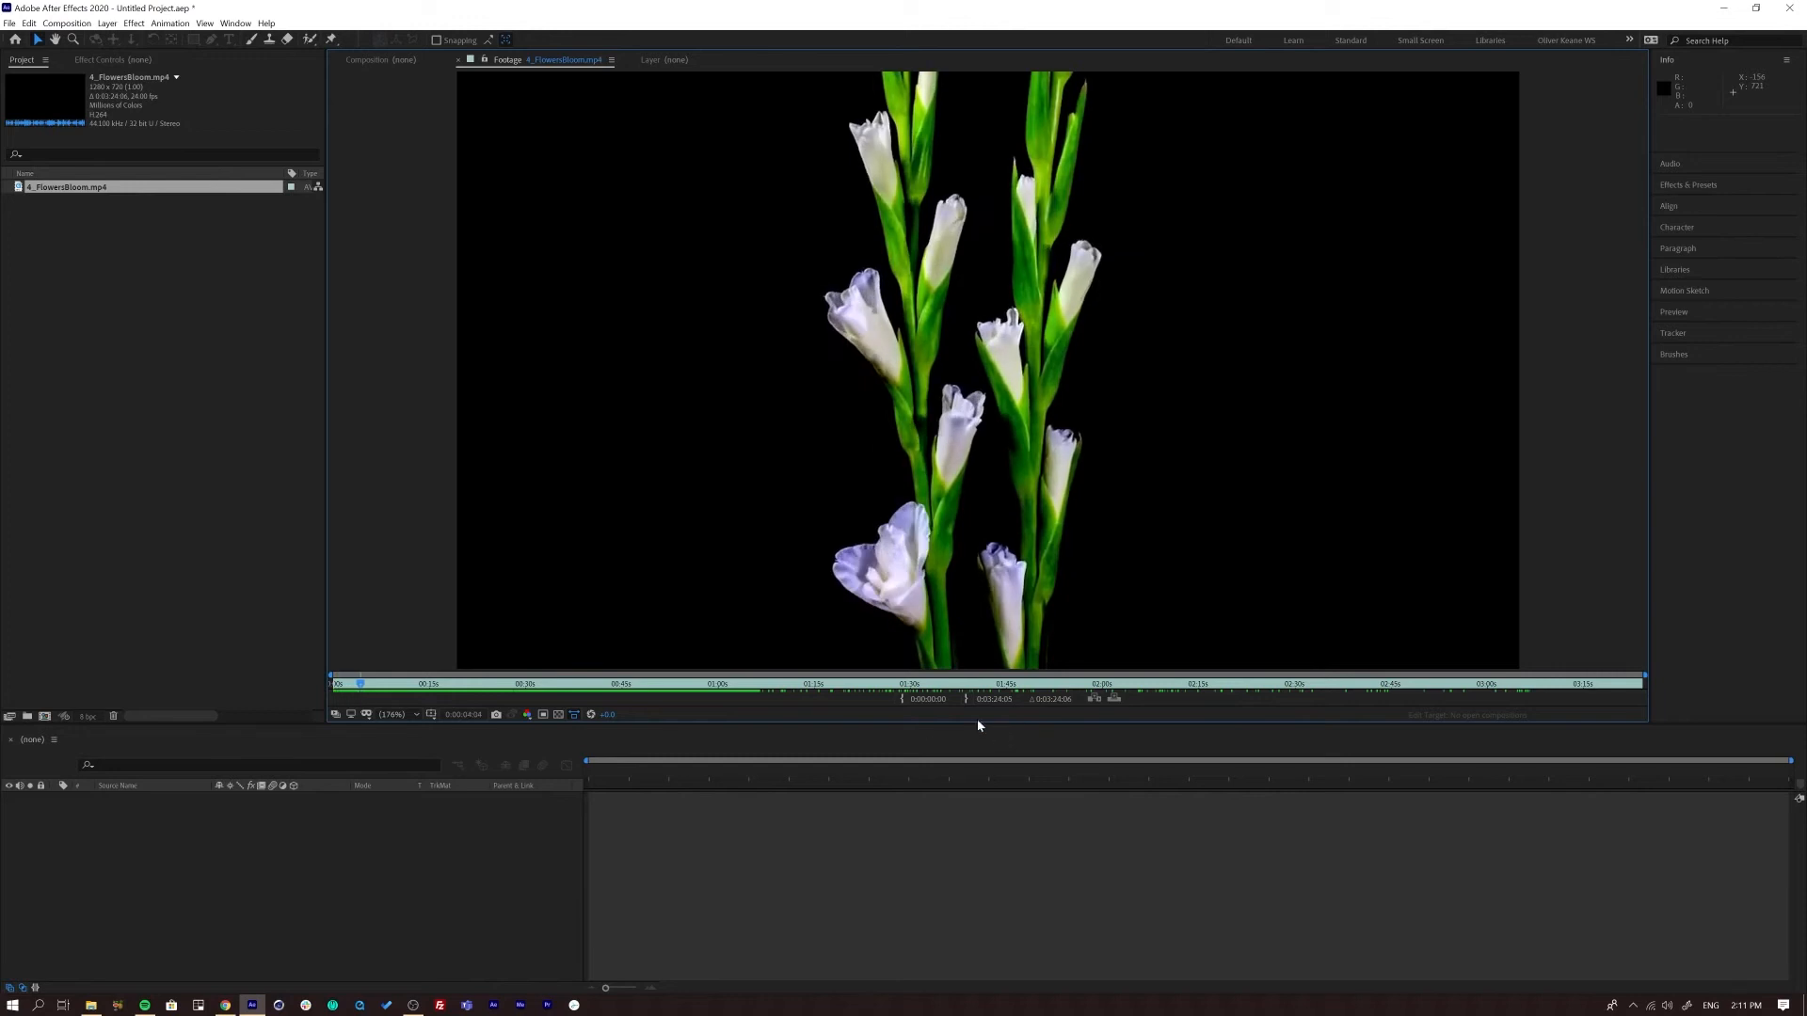
{"action": "left_click", "coordinate": [903, 705]}
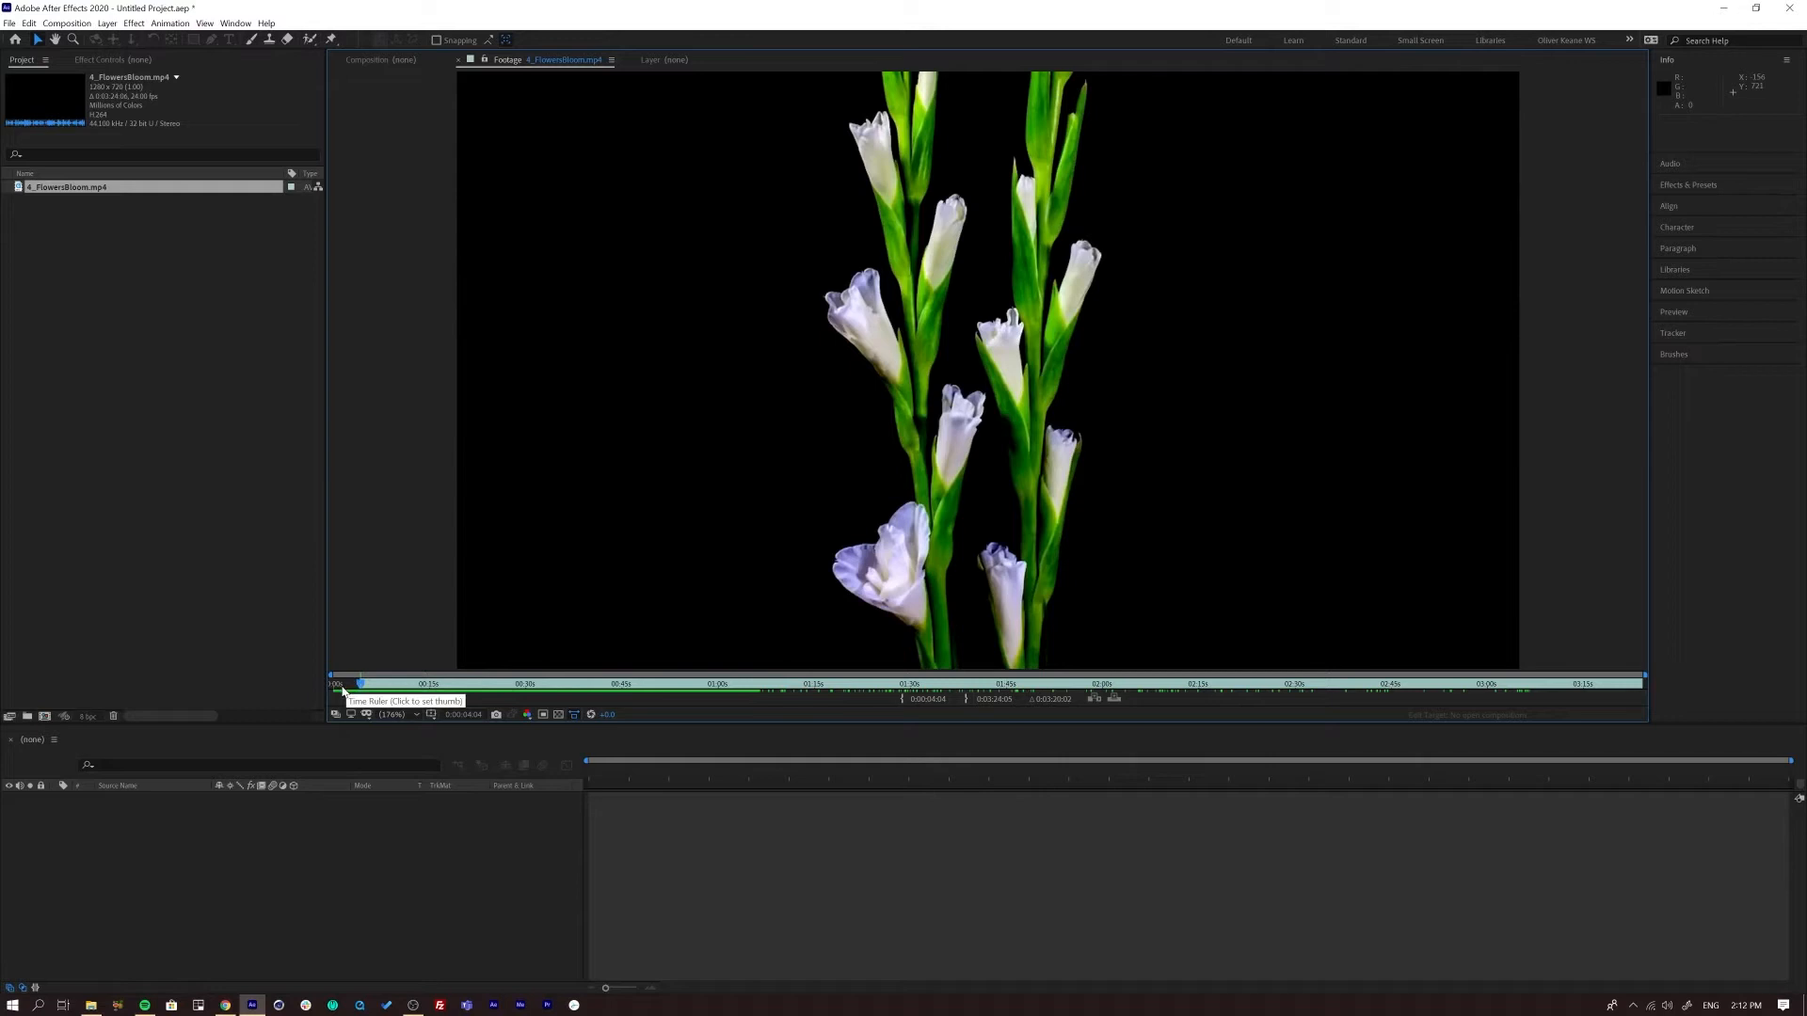
{"action": "mouse_move", "coordinate": [361, 691]}
{"action": "left_mouse_down"}
{"action": "mouse_move", "coordinate": [405, 694]}
{"action": "mouse_move", "coordinate": [367, 695]}
{"action": "mouse_move", "coordinate": [389, 696]}
{"action": "left_mouse_up"}
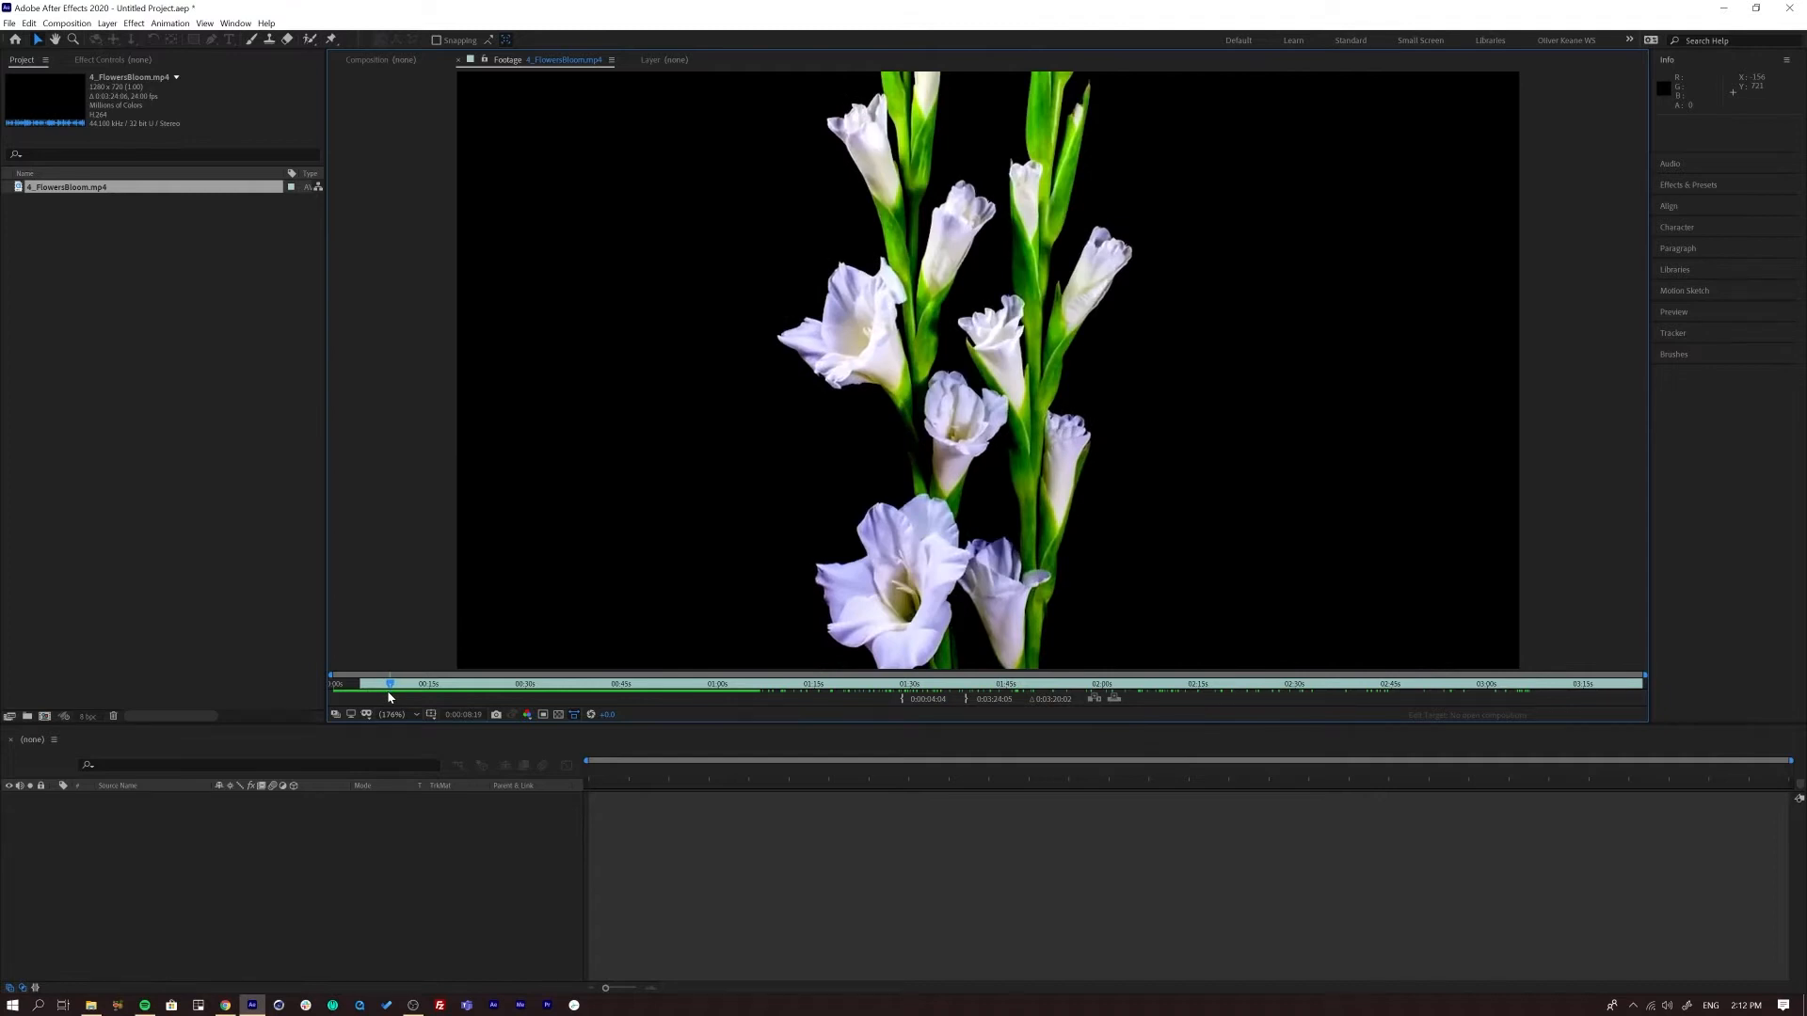
{"action": "left_click", "coordinate": [967, 699]}
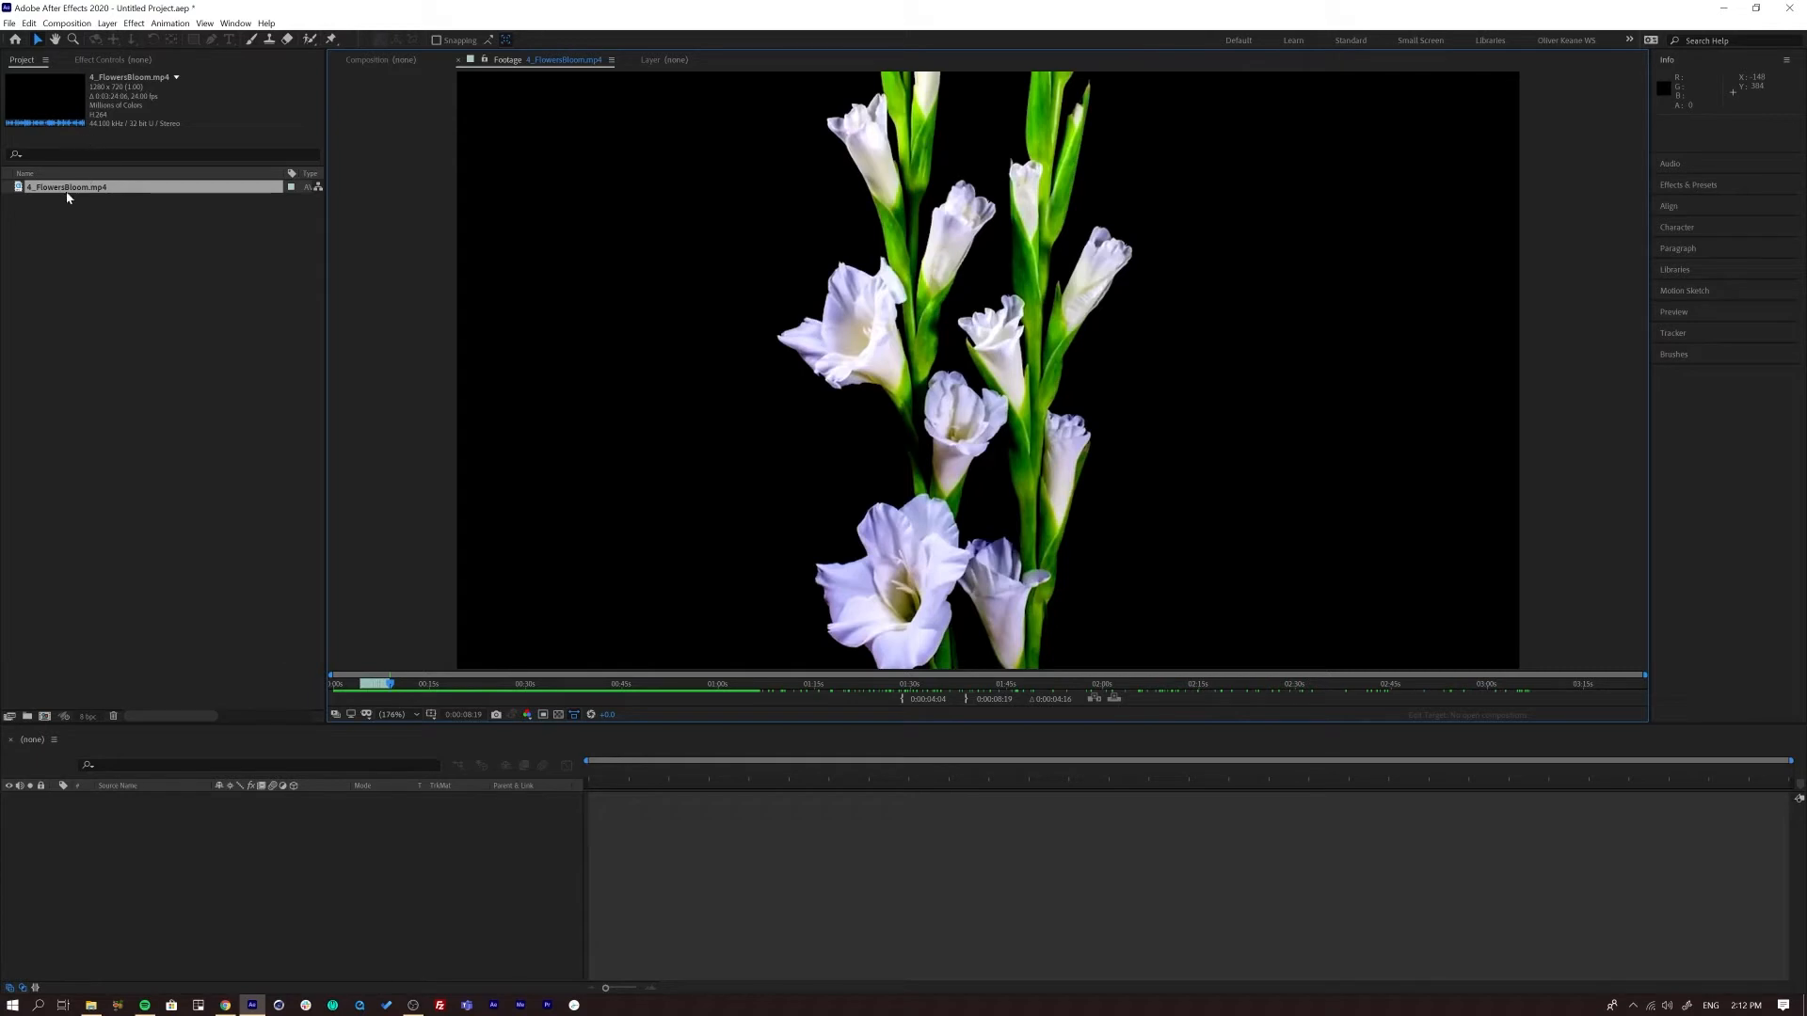
Step: Create a composition from the trimmed 4_FlowersBloom.mp4 footage and preview it
{"action": "left_click_drag", "start_coordinate": [24, 192], "coordinate": [280, 891]}
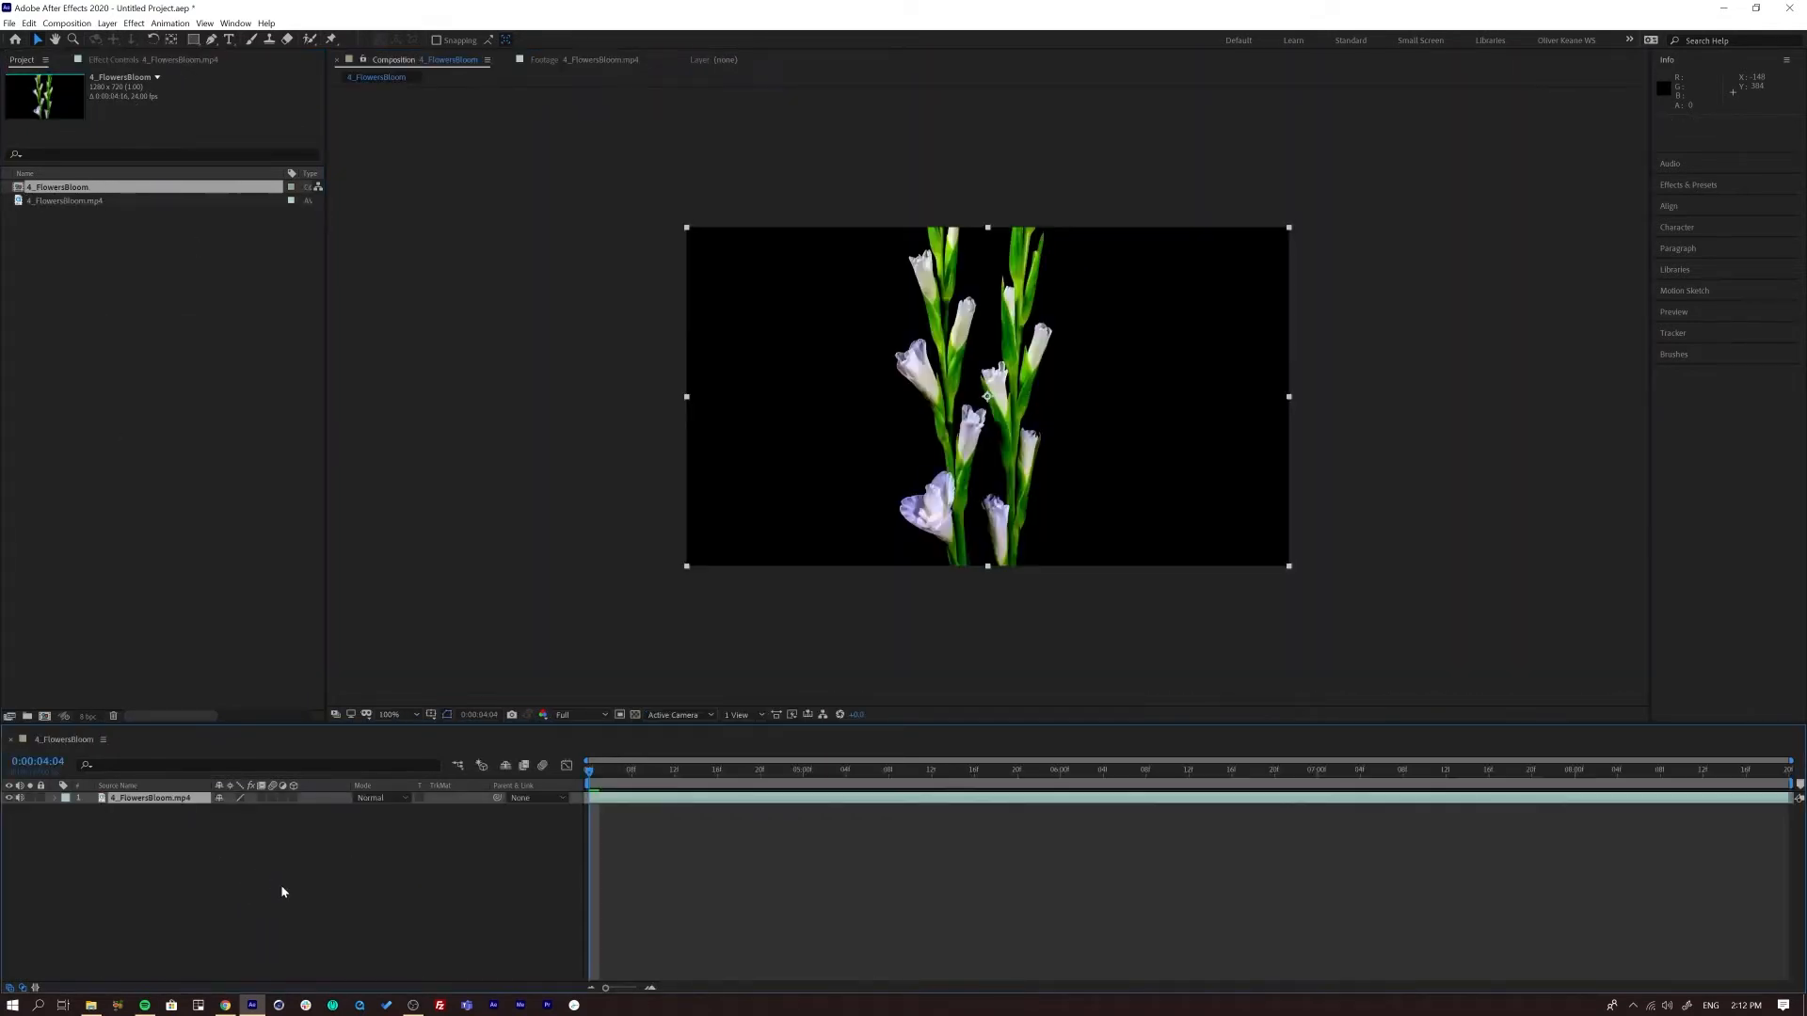
{"action": "left_click_drag", "start_coordinate": [598, 772], "coordinate": [621, 811]}
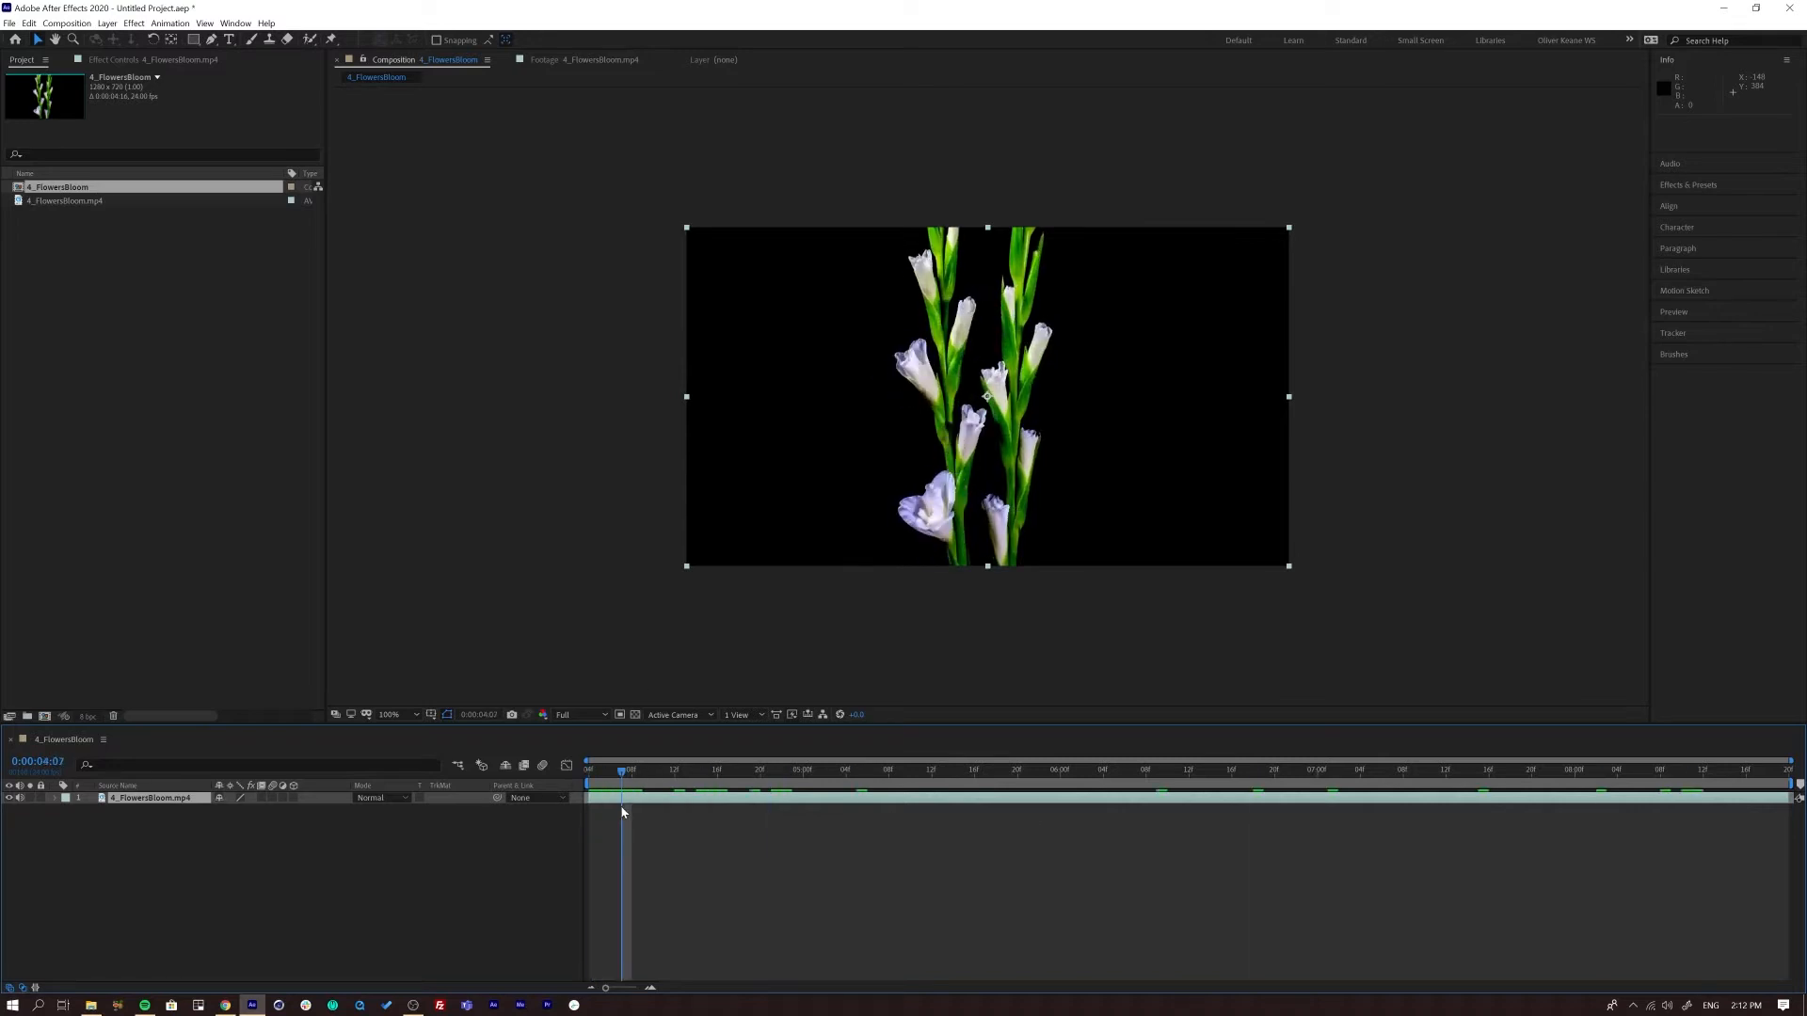
{"action": "left_click", "coordinate": [552, 61]}
{"action": "left_click", "coordinate": [396, 60]}
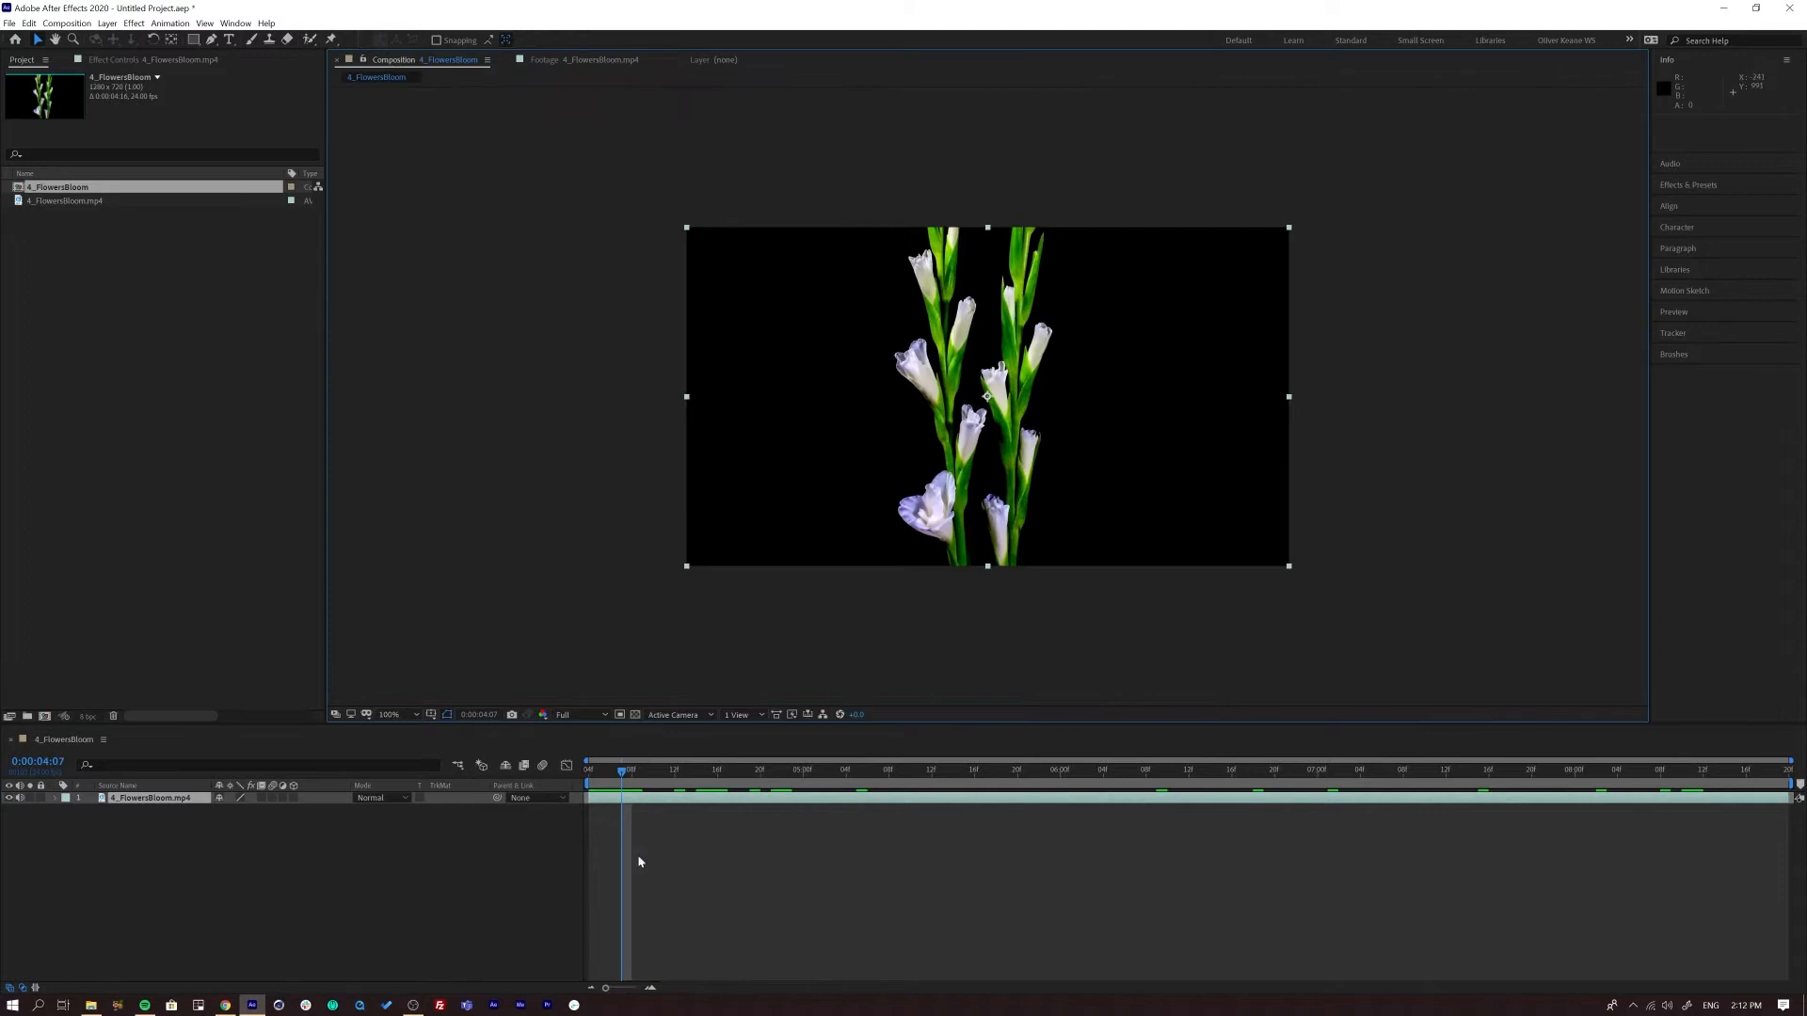
{"action": "key", "text": "space"}
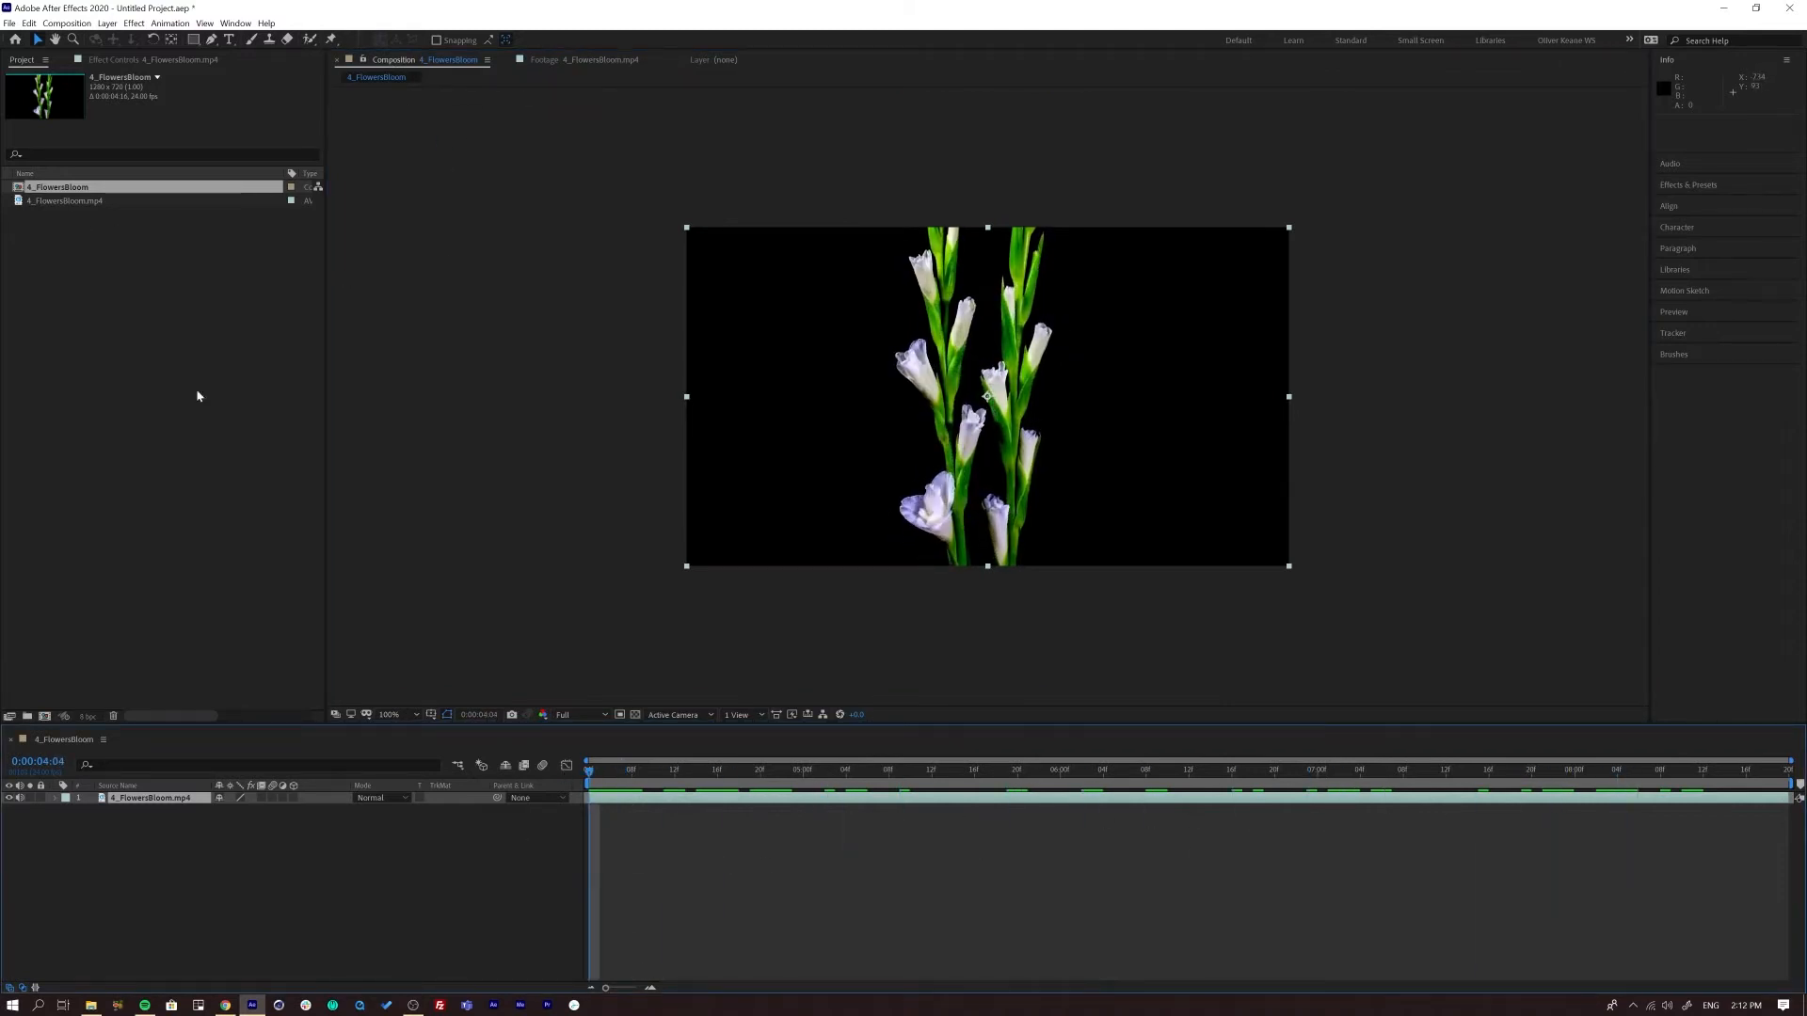
Step: Mute the audio of the 4_FlowersBloom.mp4 layer and play the composition
{"action": "double_click", "coordinate": [22, 202]}
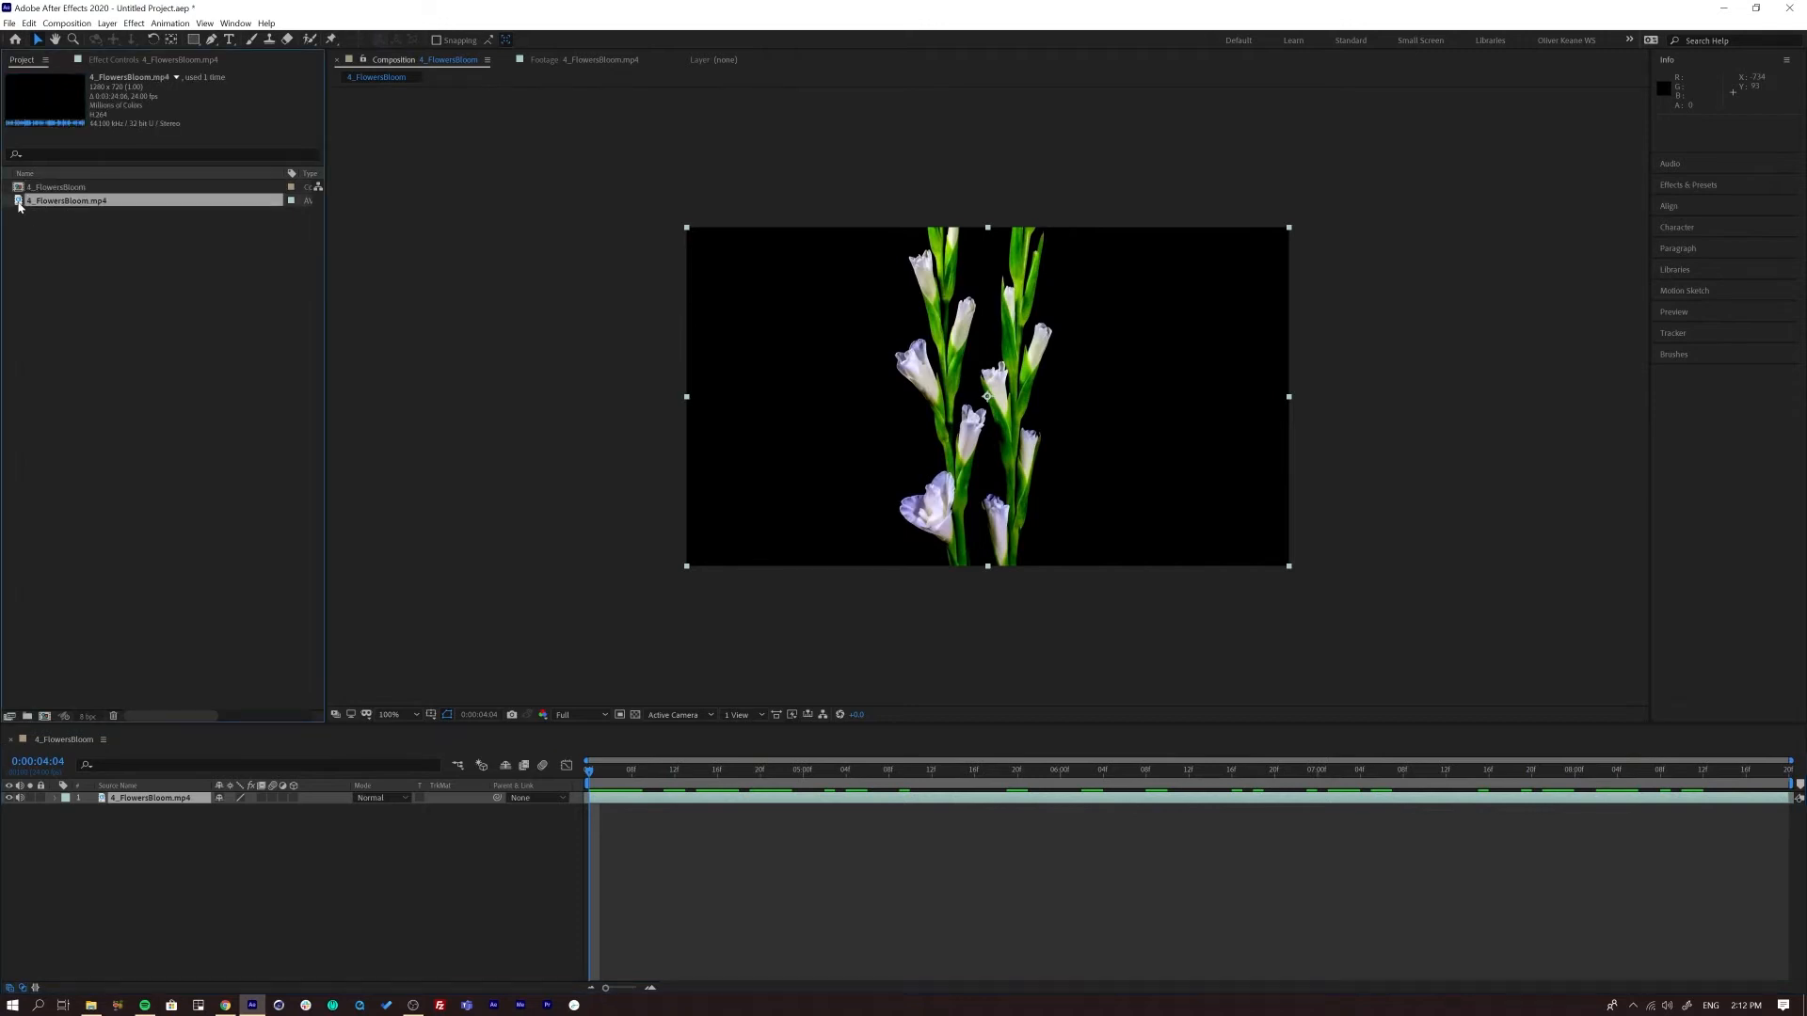
{"action": "left_click", "coordinate": [114, 801]}
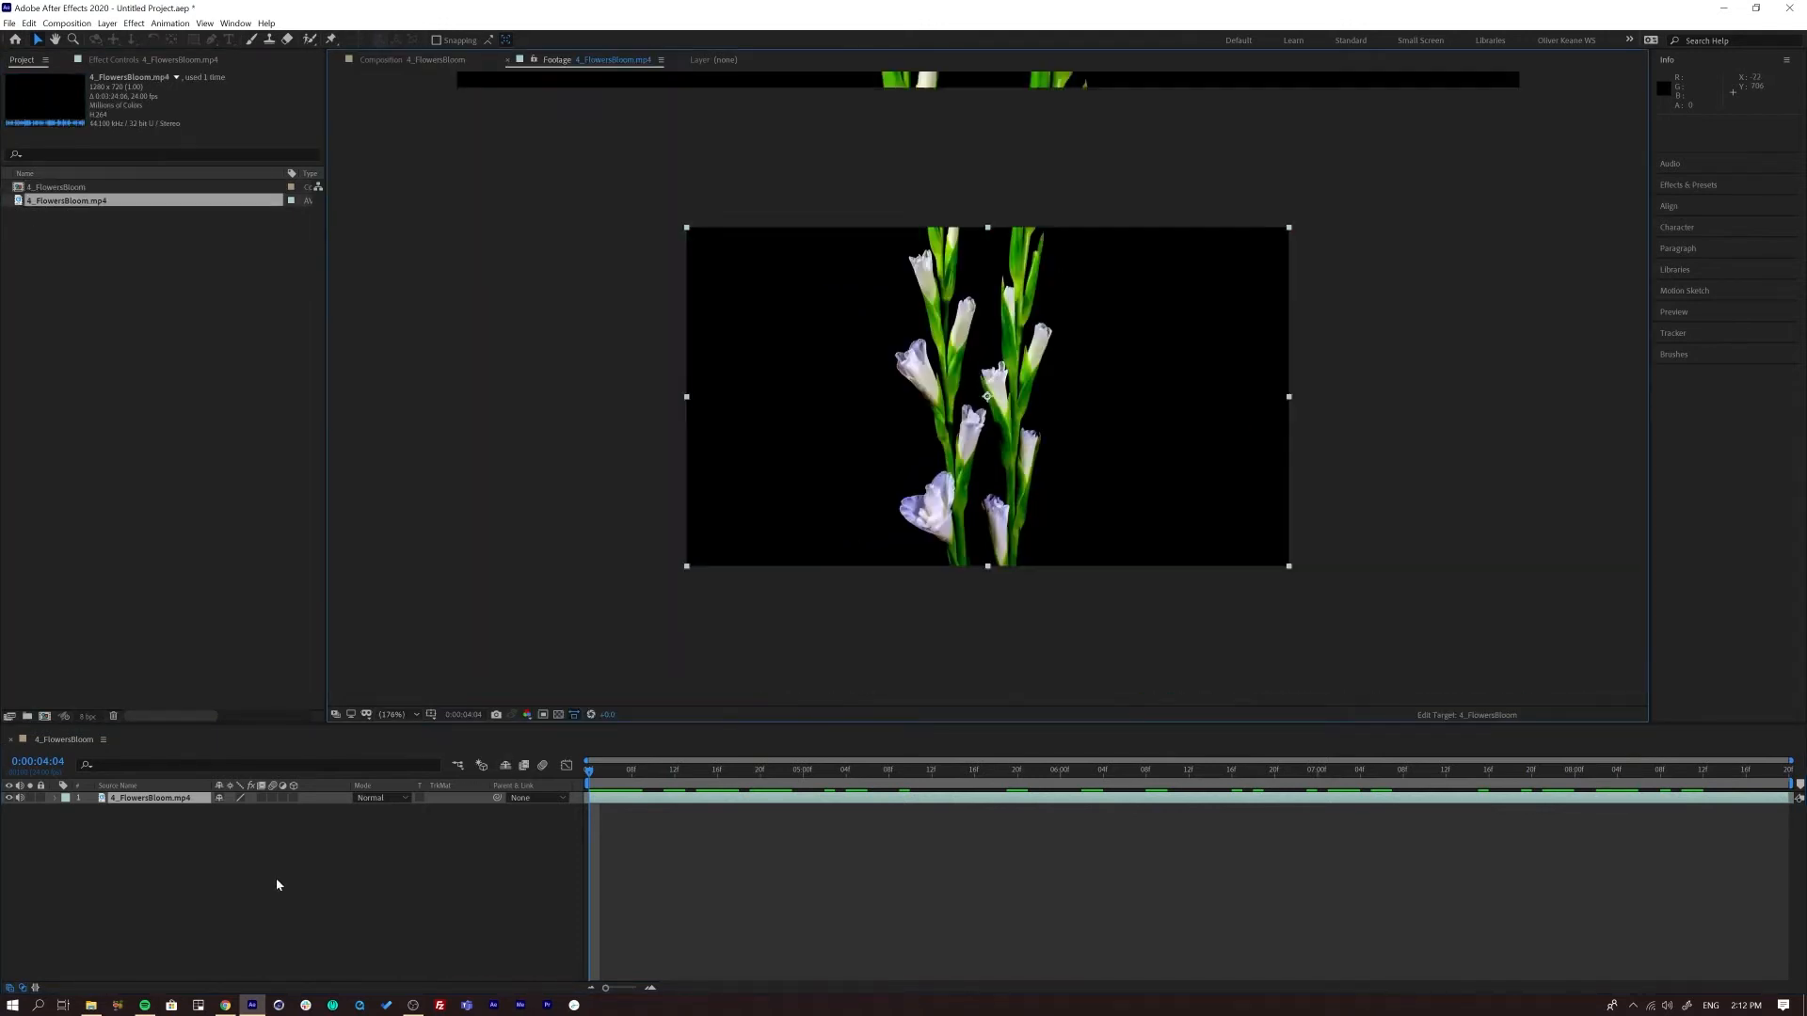
{"action": "left_click_drag", "start_coordinate": [616, 773], "coordinate": [531, 807]}
{"action": "key", "text": "space"}
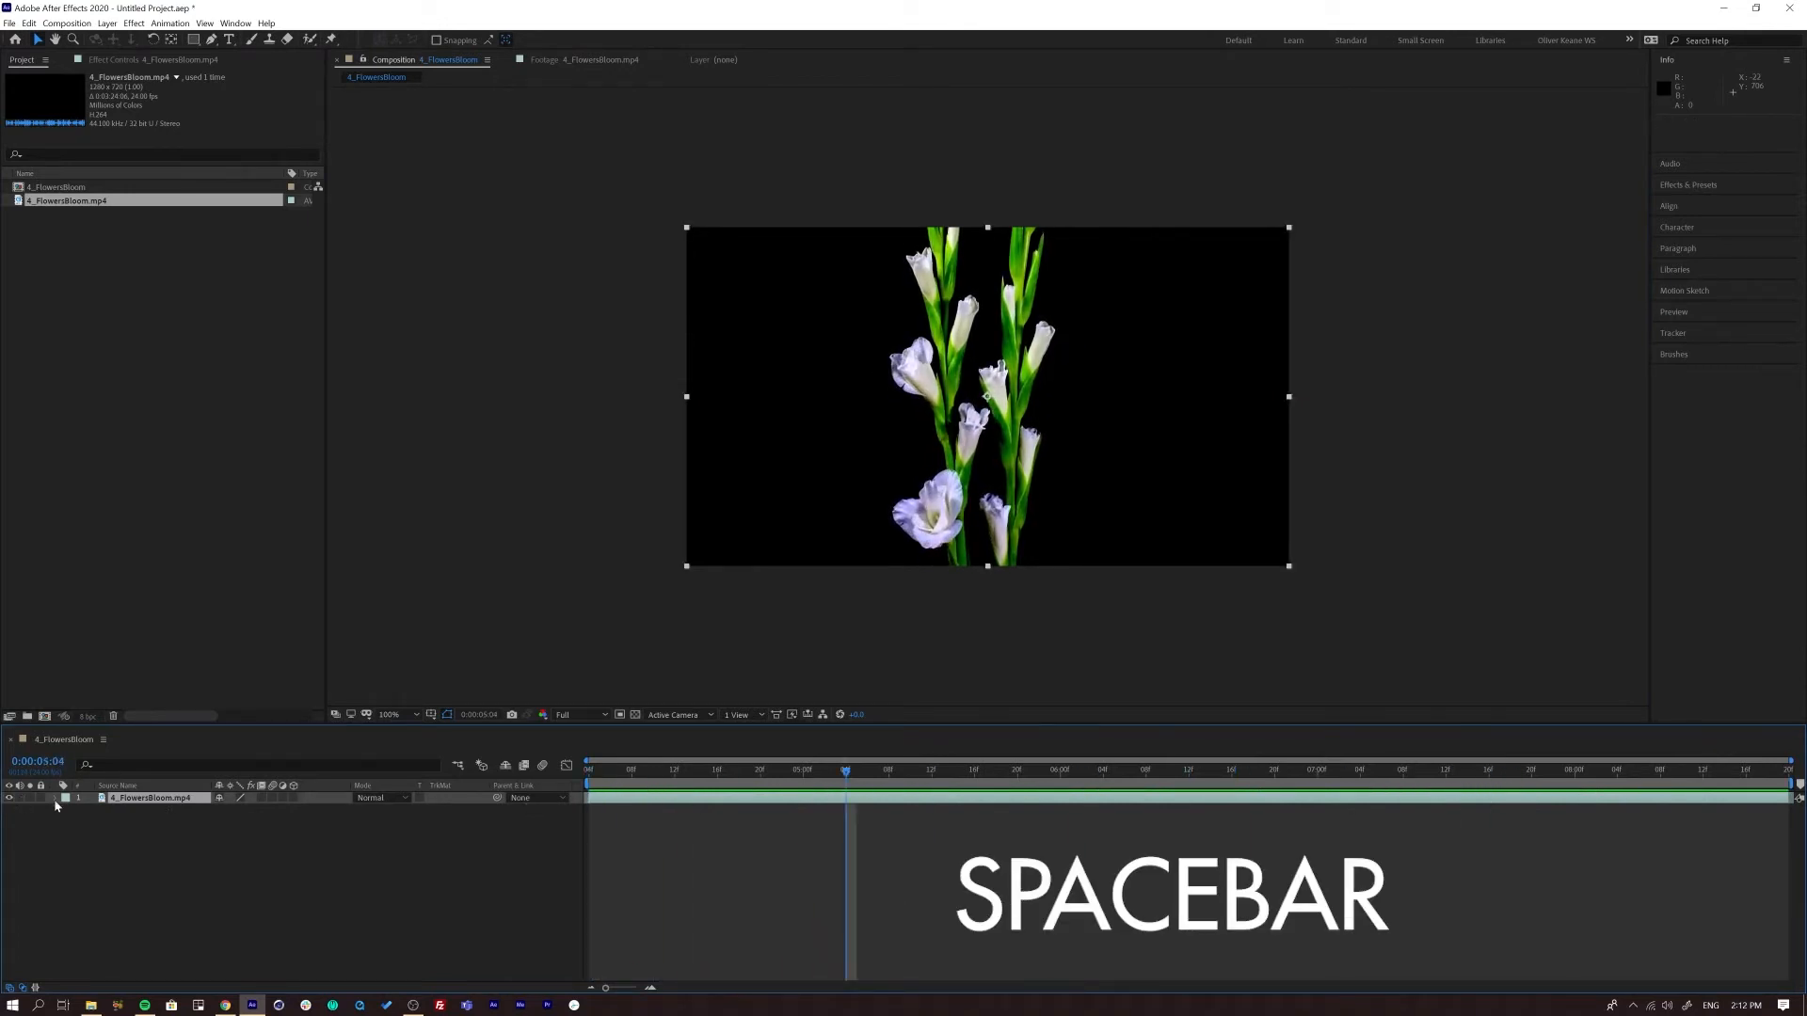
{"action": "key", "text": "space"}
{"action": "key", "text": "space"}
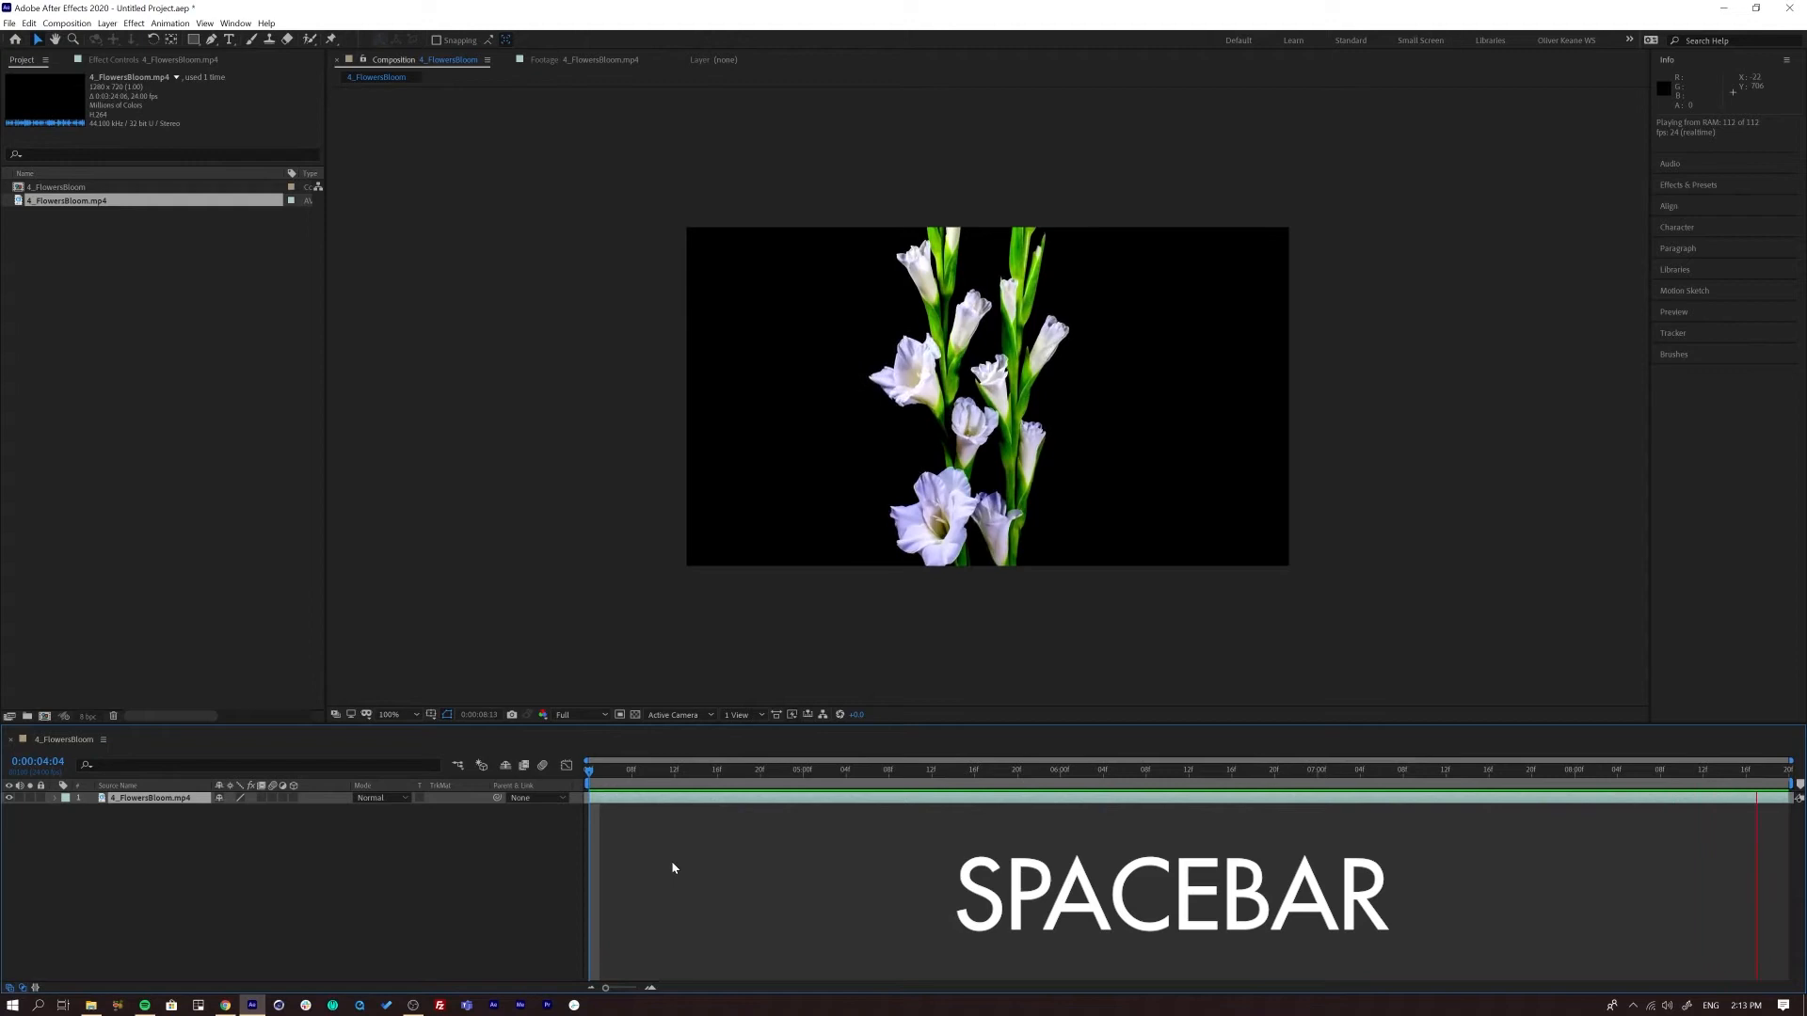
{"action": "key", "text": "space"}
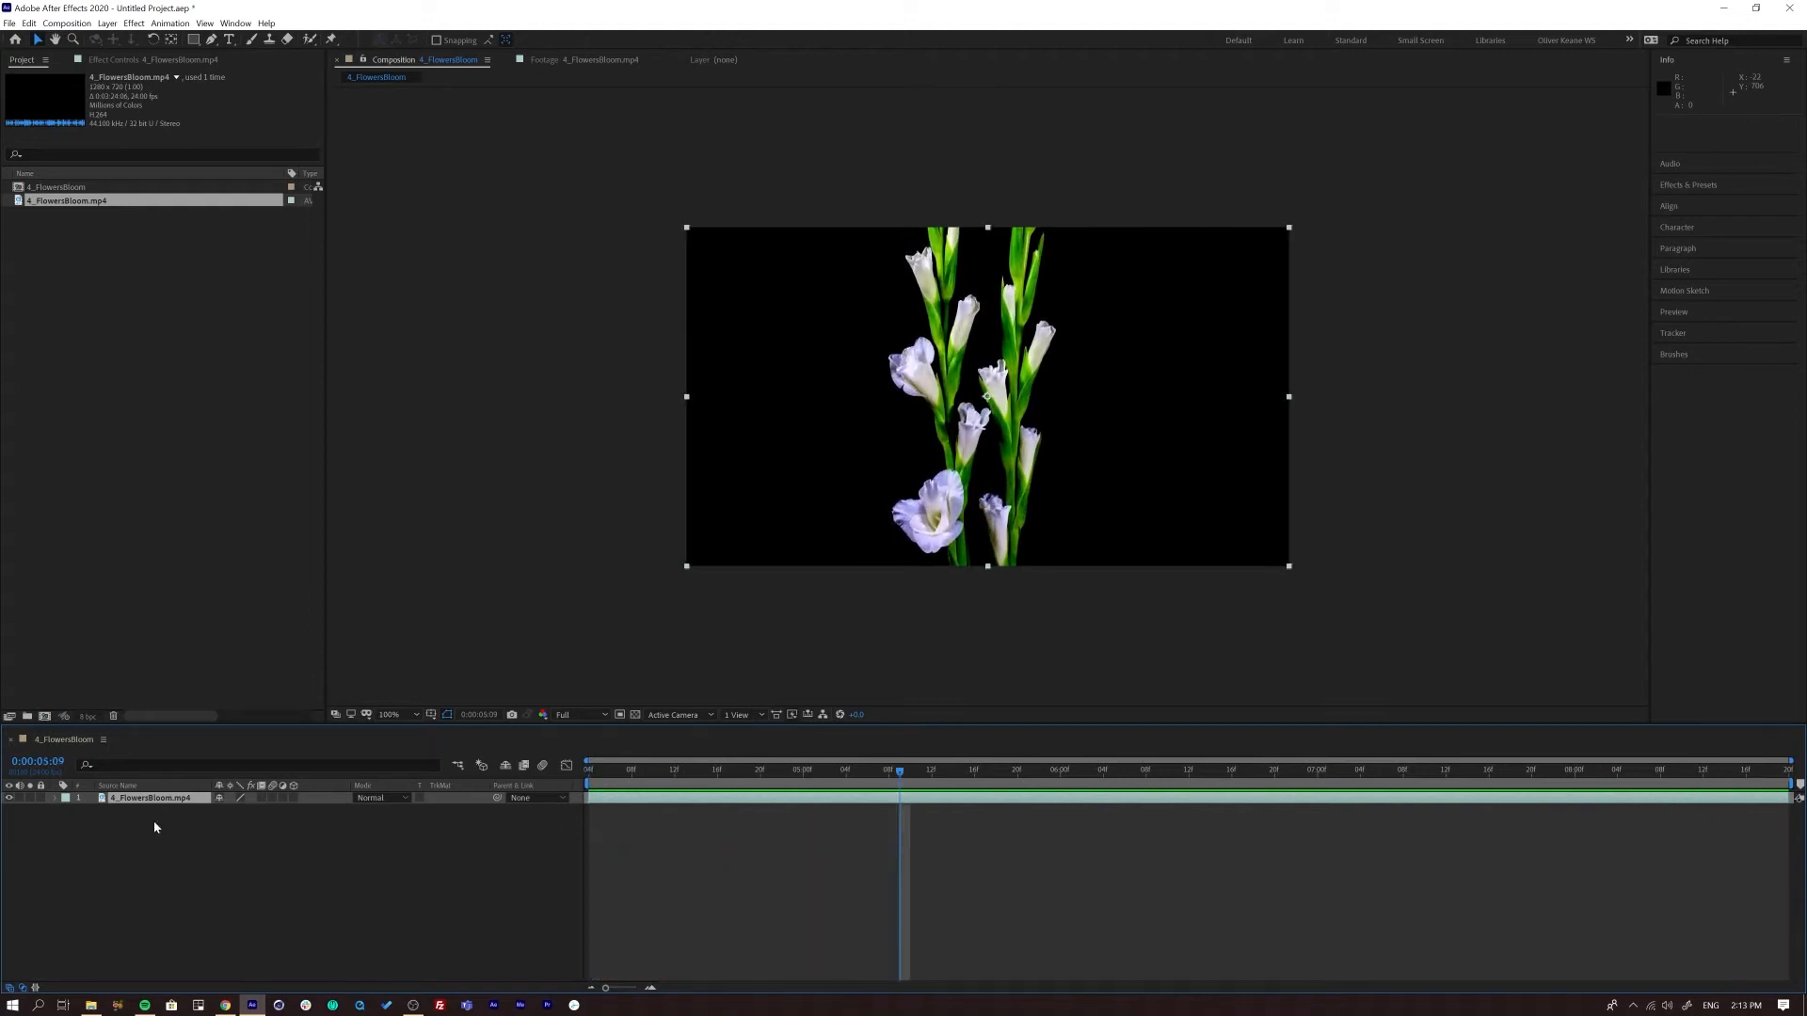
Step: Duplicate the 4_FlowersBloom.mp4 source footage item in the project
{"action": "left_click_drag", "start_coordinate": [658, 769], "coordinate": [633, 824]}
{"action": "left_click", "coordinate": [29, 265]}
{"action": "left_click", "coordinate": [64, 201]}
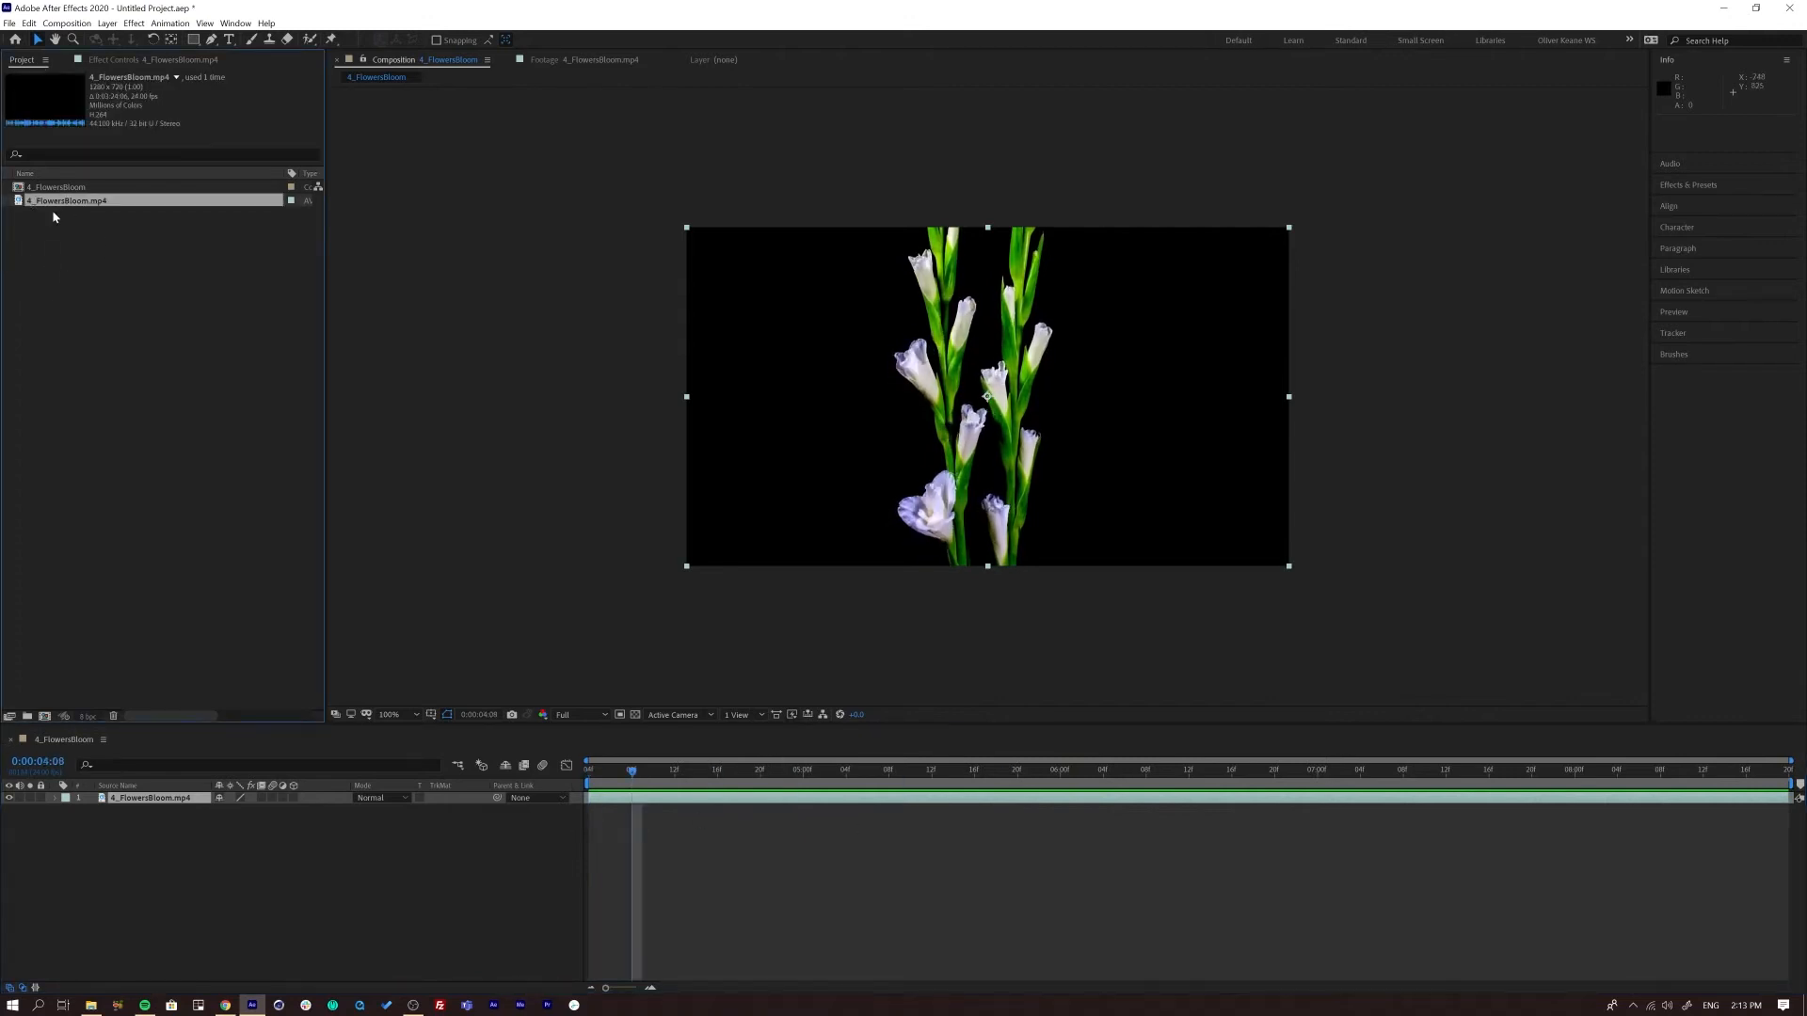
{"action": "double_click", "coordinate": [23, 201]}
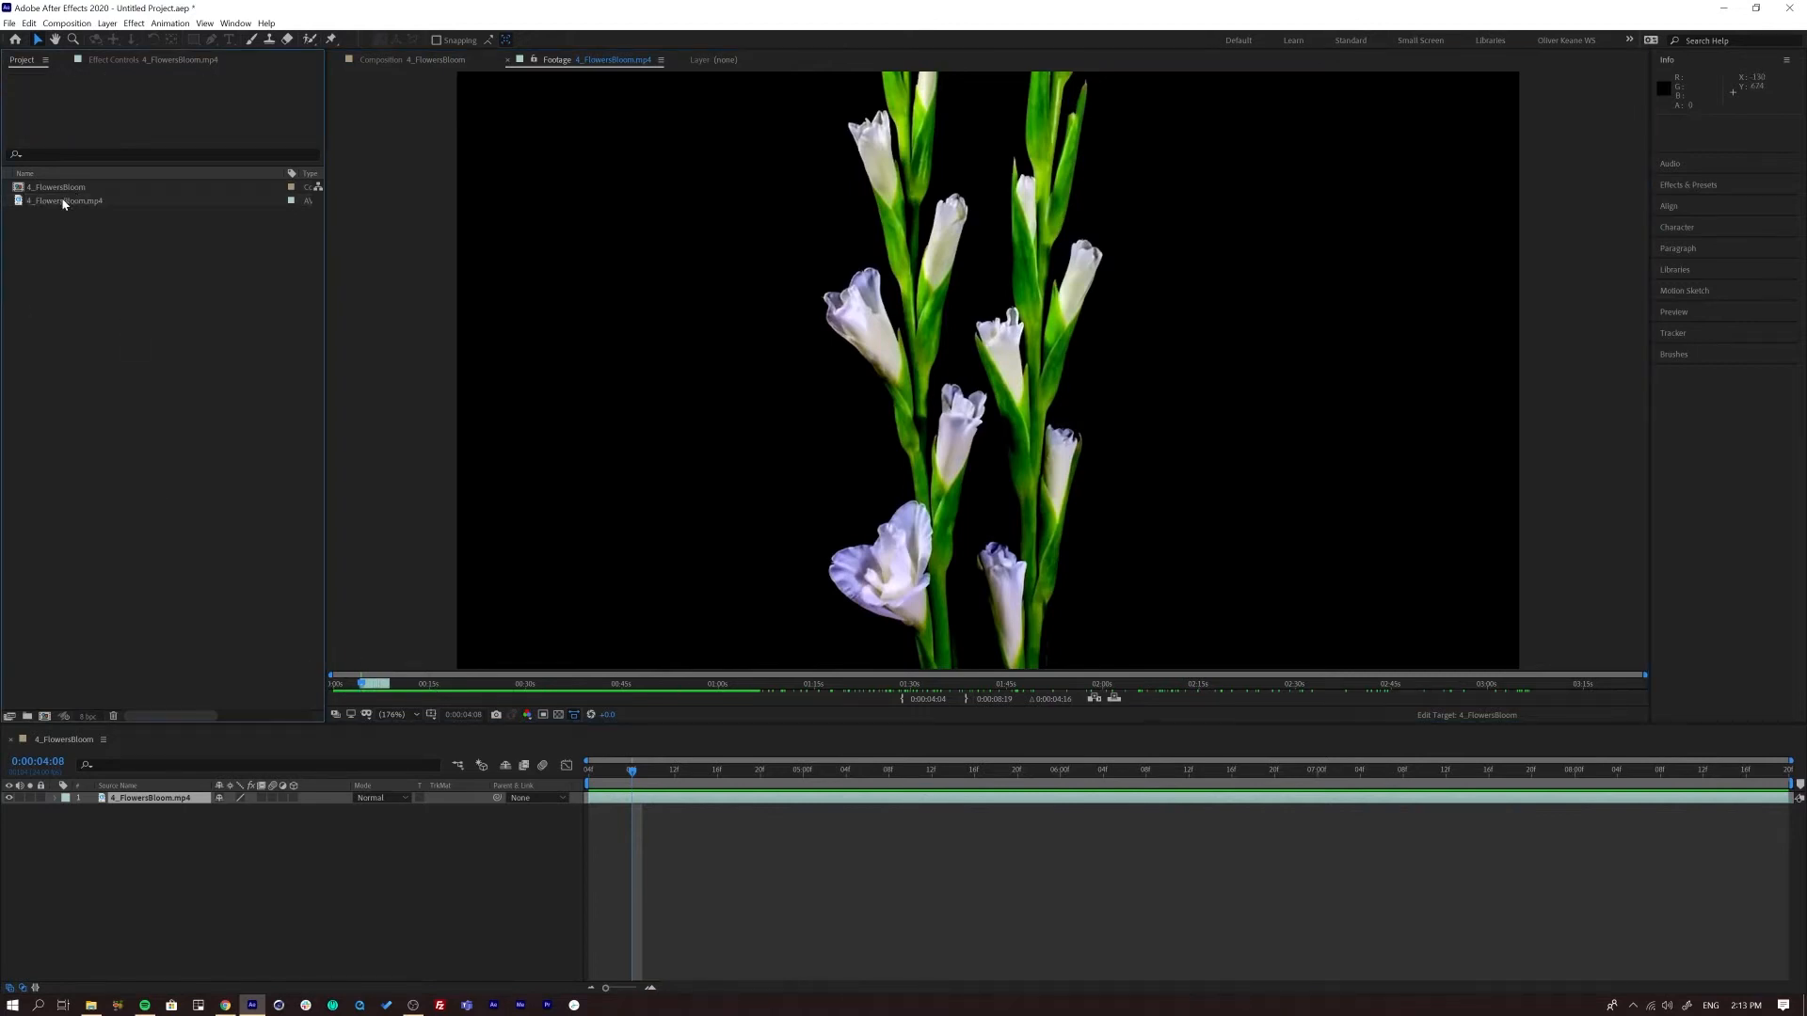
{"action": "key", "text": "ctrl+d"}
{"action": "left_click", "coordinate": [32, 219]}
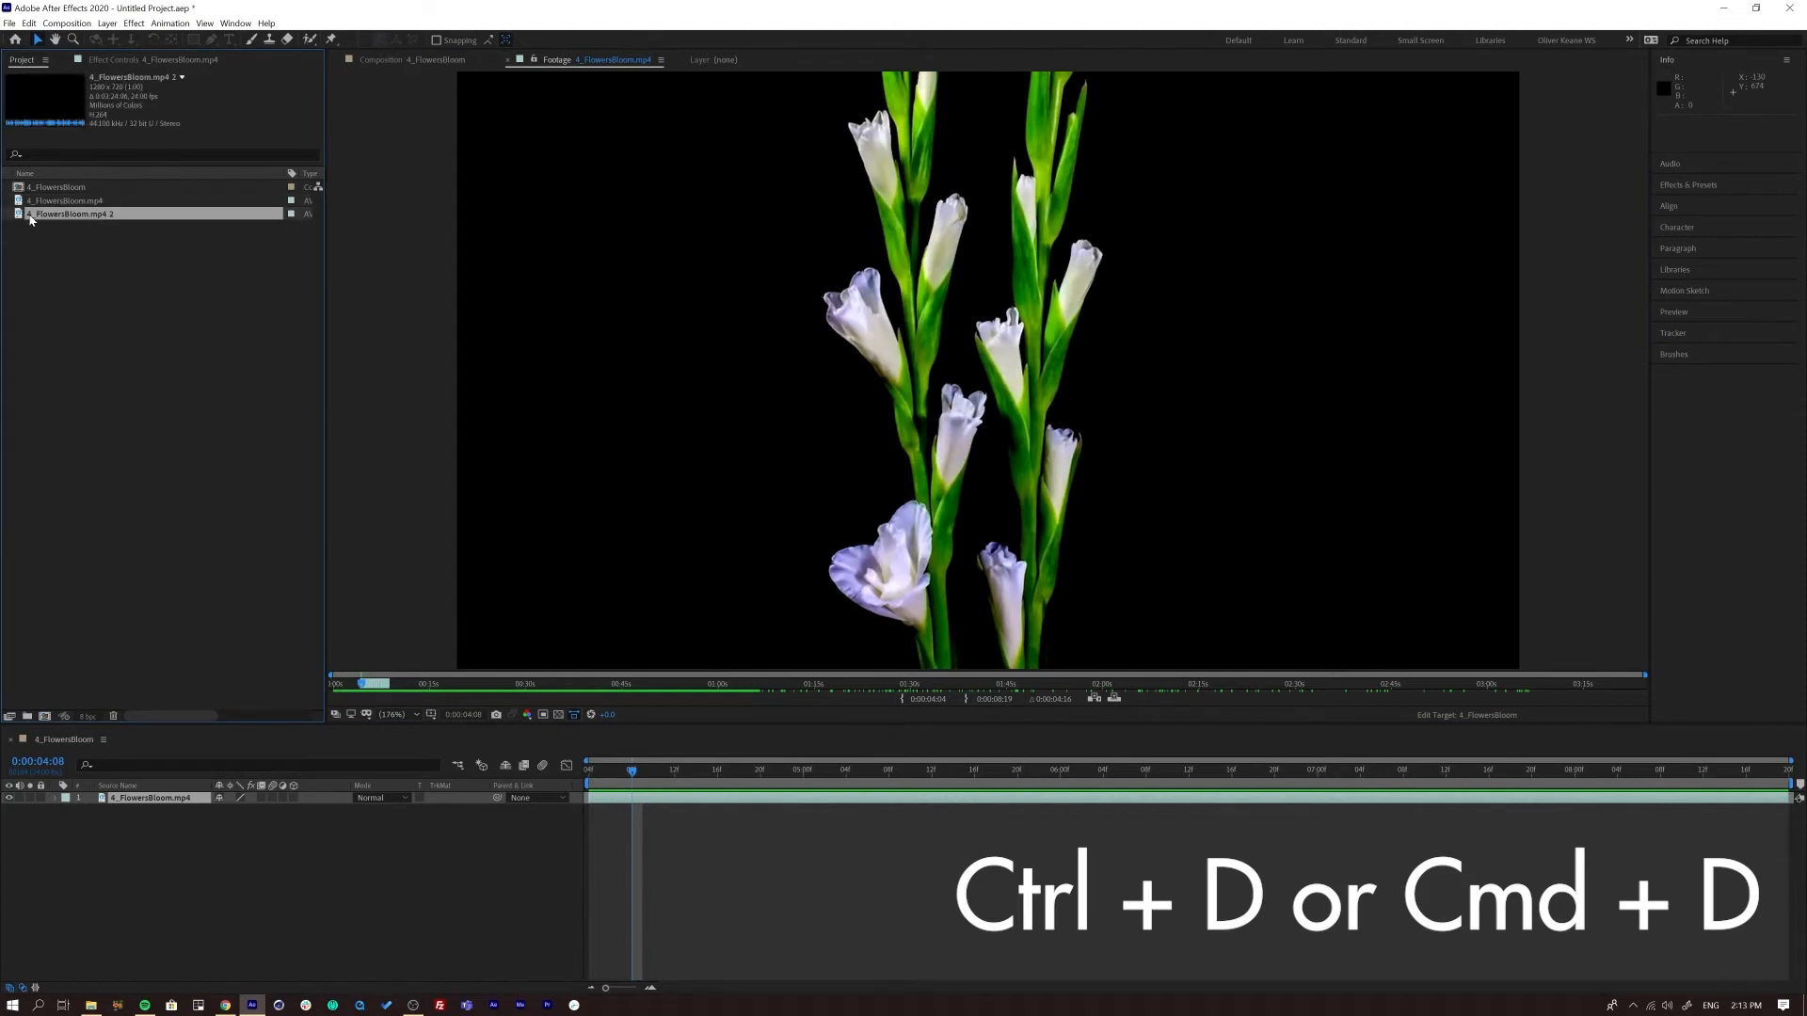
Step: Trim the duplicated footage to the orange lily shot, with the In point at 0:00:17:07 and the Out point at 0:00:25:10
{"action": "double_click", "coordinate": [18, 219]}
{"action": "left_click_drag", "start_coordinate": [351, 690], "coordinate": [872, 688]}
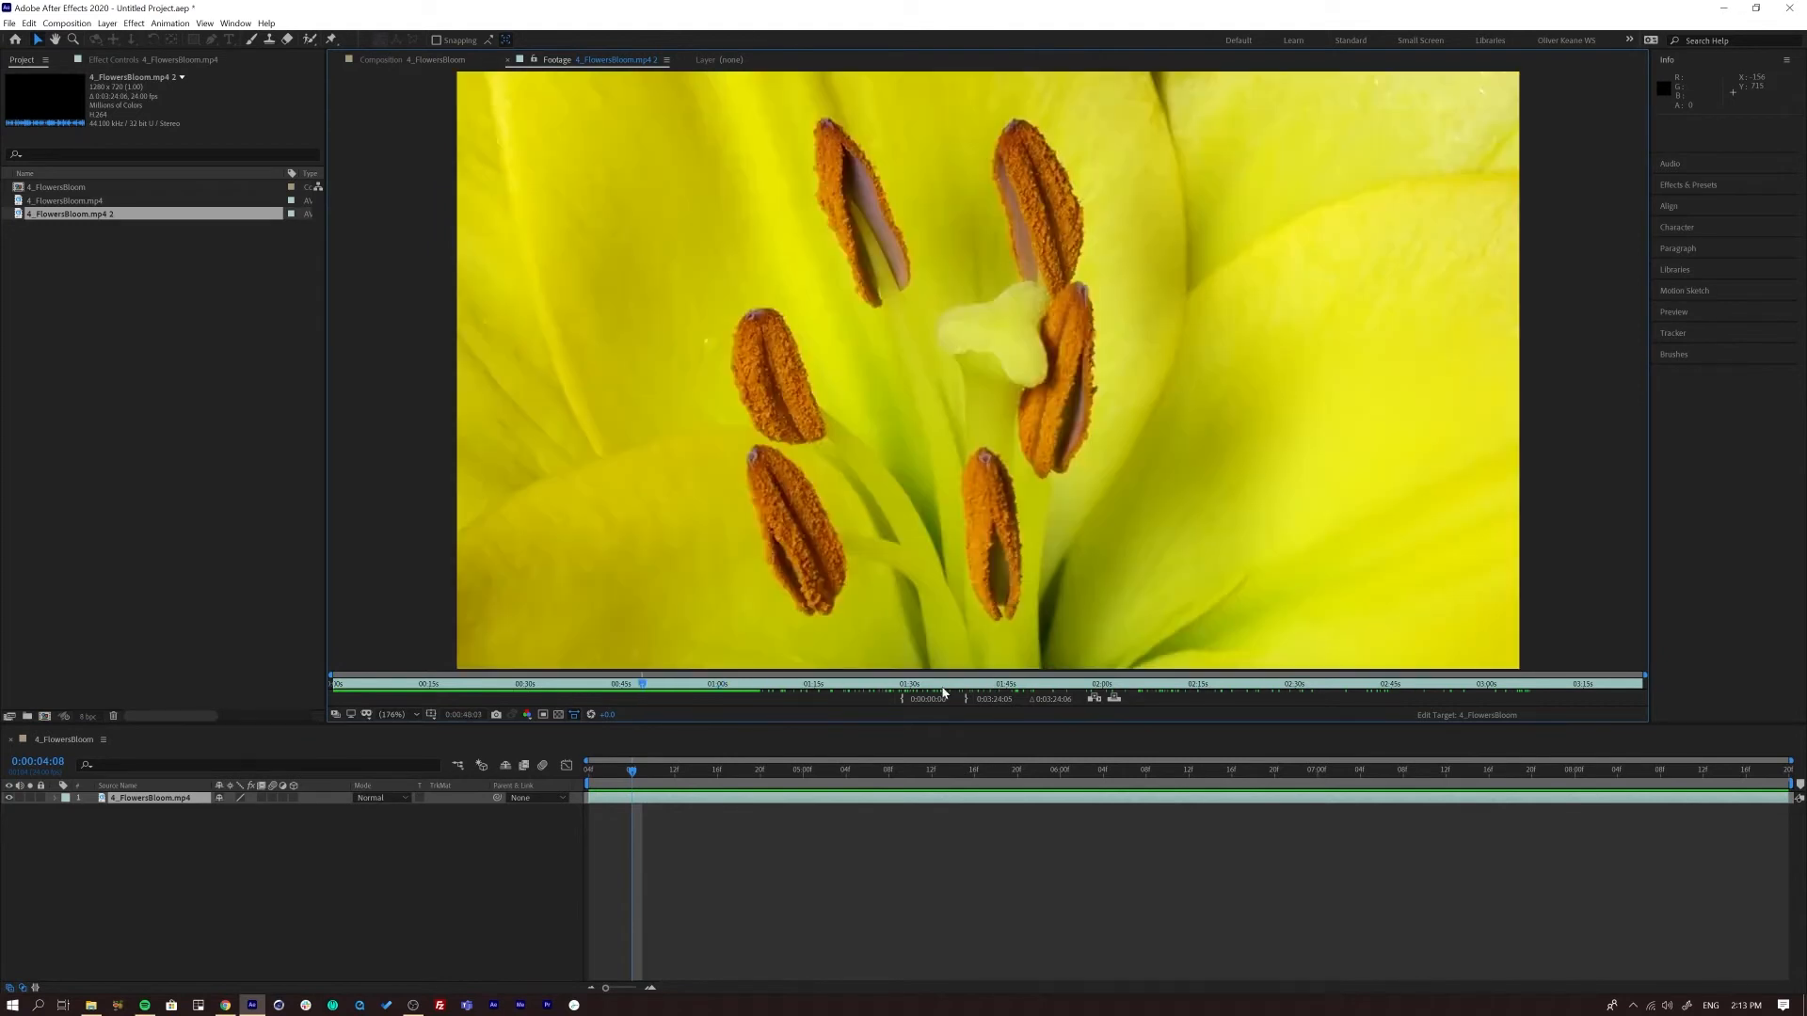
{"action": "left_click_drag", "start_coordinate": [636, 687], "coordinate": [446, 696]}
{"action": "left_click", "coordinate": [902, 701]}
{"action": "left_click_drag", "start_coordinate": [449, 693], "coordinate": [498, 690]}
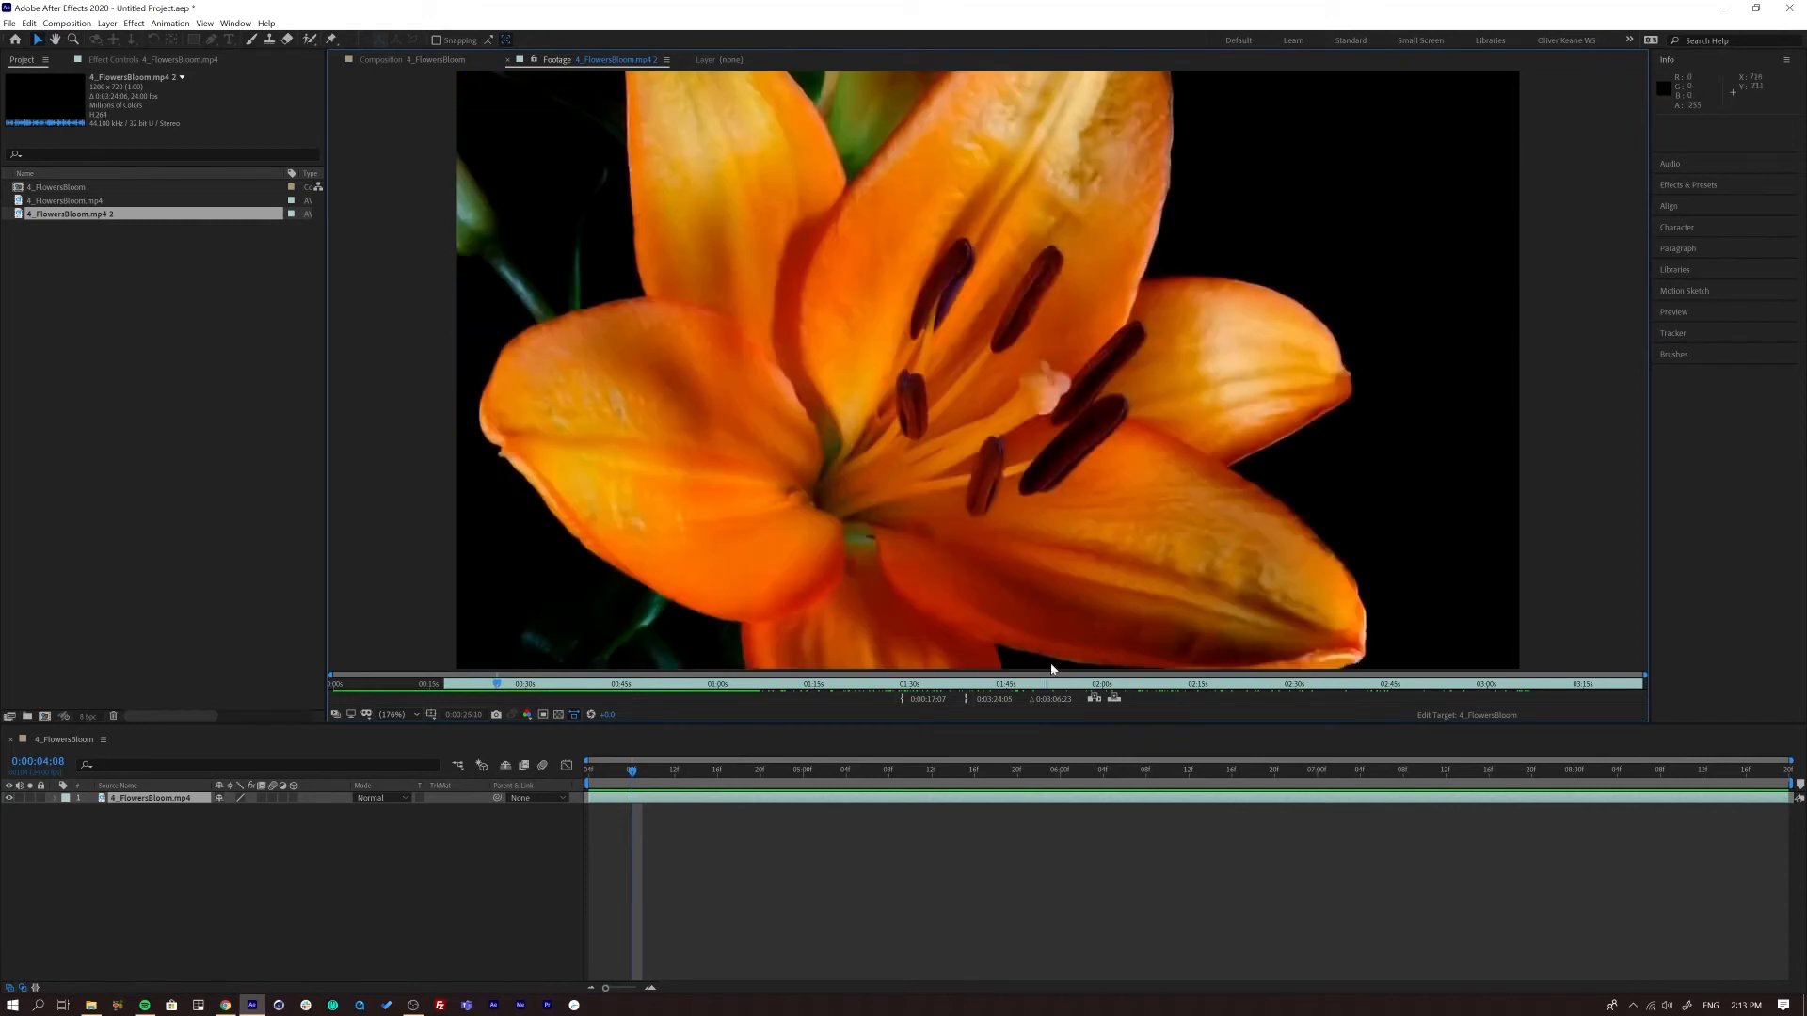
{"action": "left_click", "coordinate": [966, 699]}
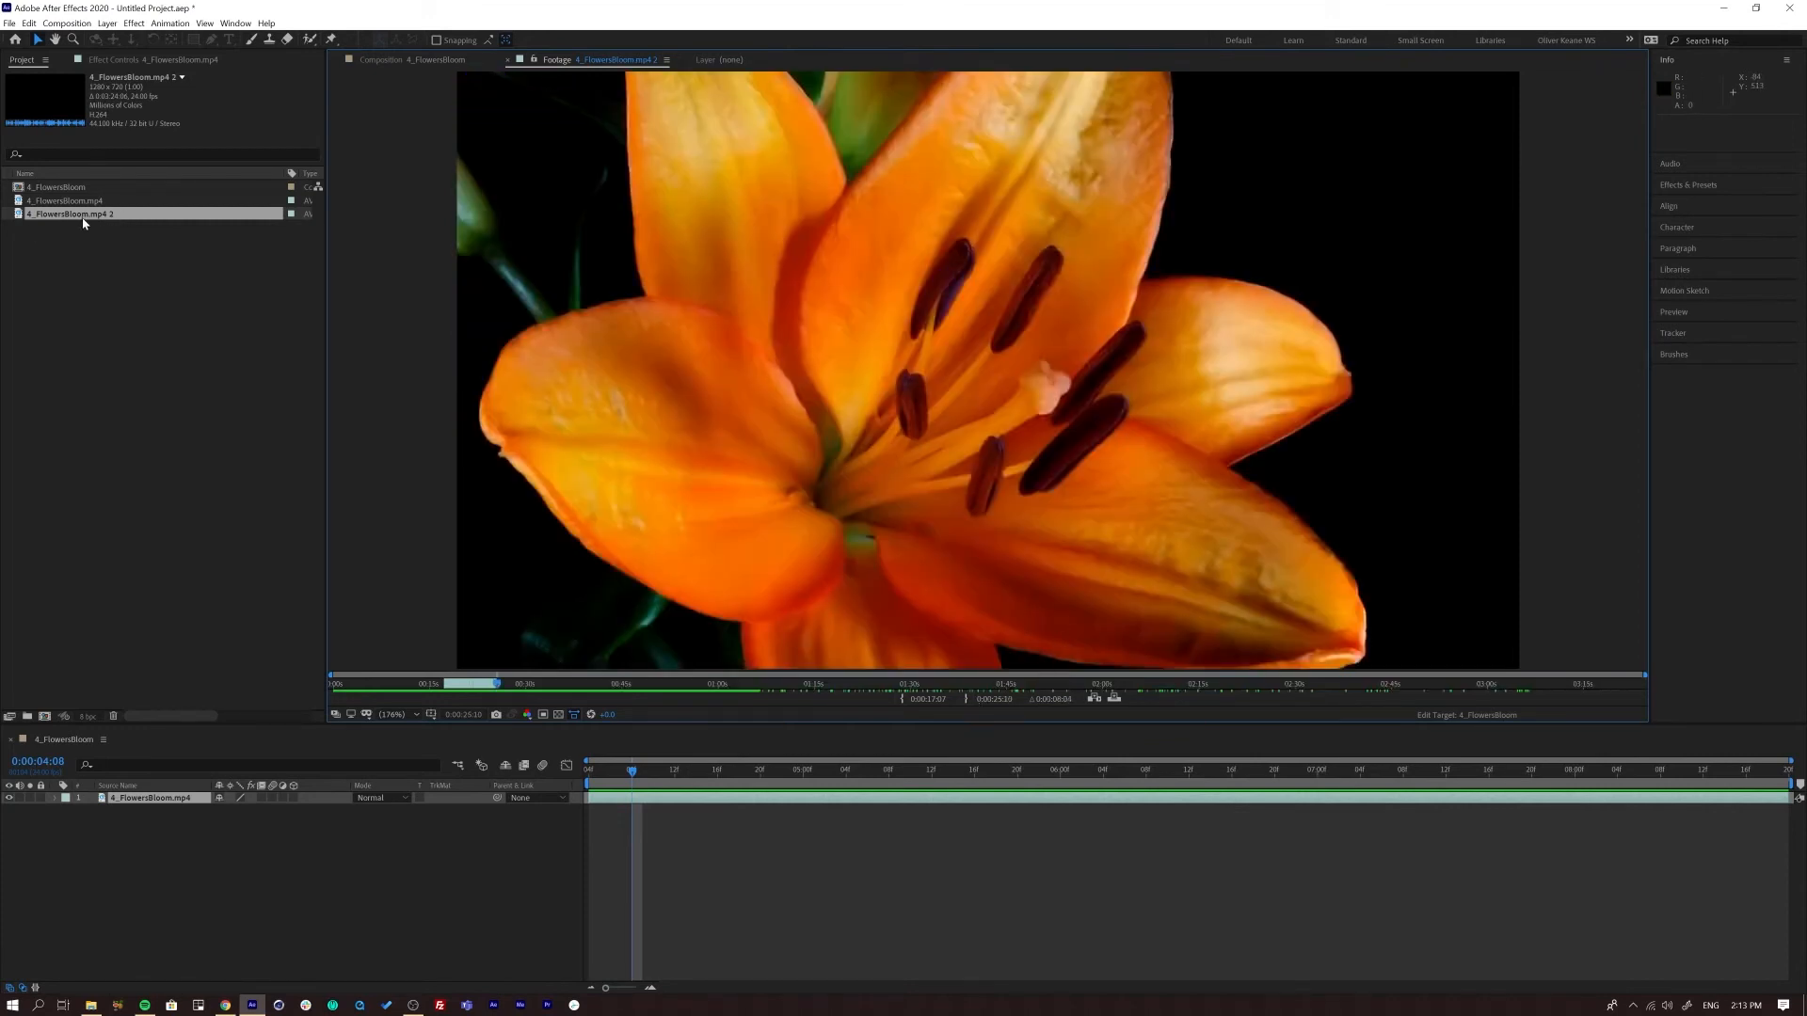
Step: Add the trimmed duplicate as the top layer of the composition and shift it to start at about 0:00:05:04
{"action": "left_click_drag", "start_coordinate": [82, 222], "coordinate": [188, 796]}
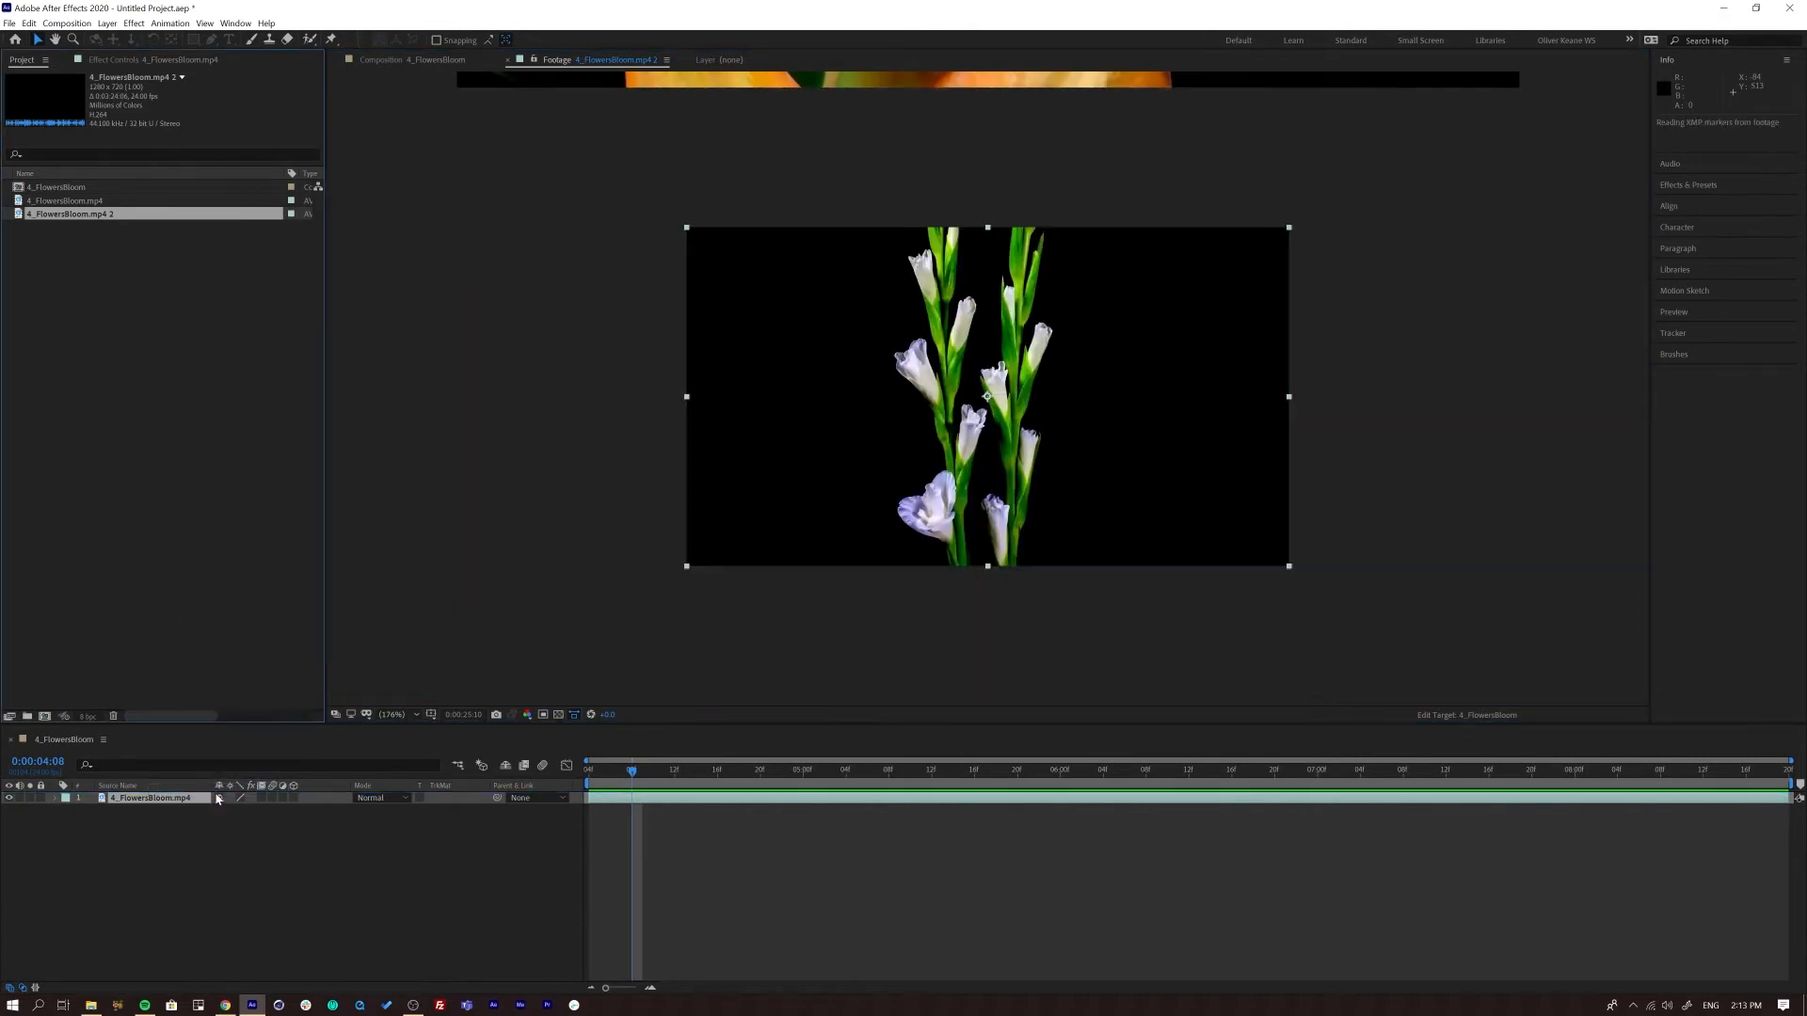
{"action": "left_click_drag", "start_coordinate": [656, 798], "coordinate": [912, 800]}
{"action": "left_click_drag", "start_coordinate": [823, 791], "coordinate": [585, 791]}
Step: Play the composition to check the cut from the white flowers to the orange lily
{"action": "key", "text": "space"}
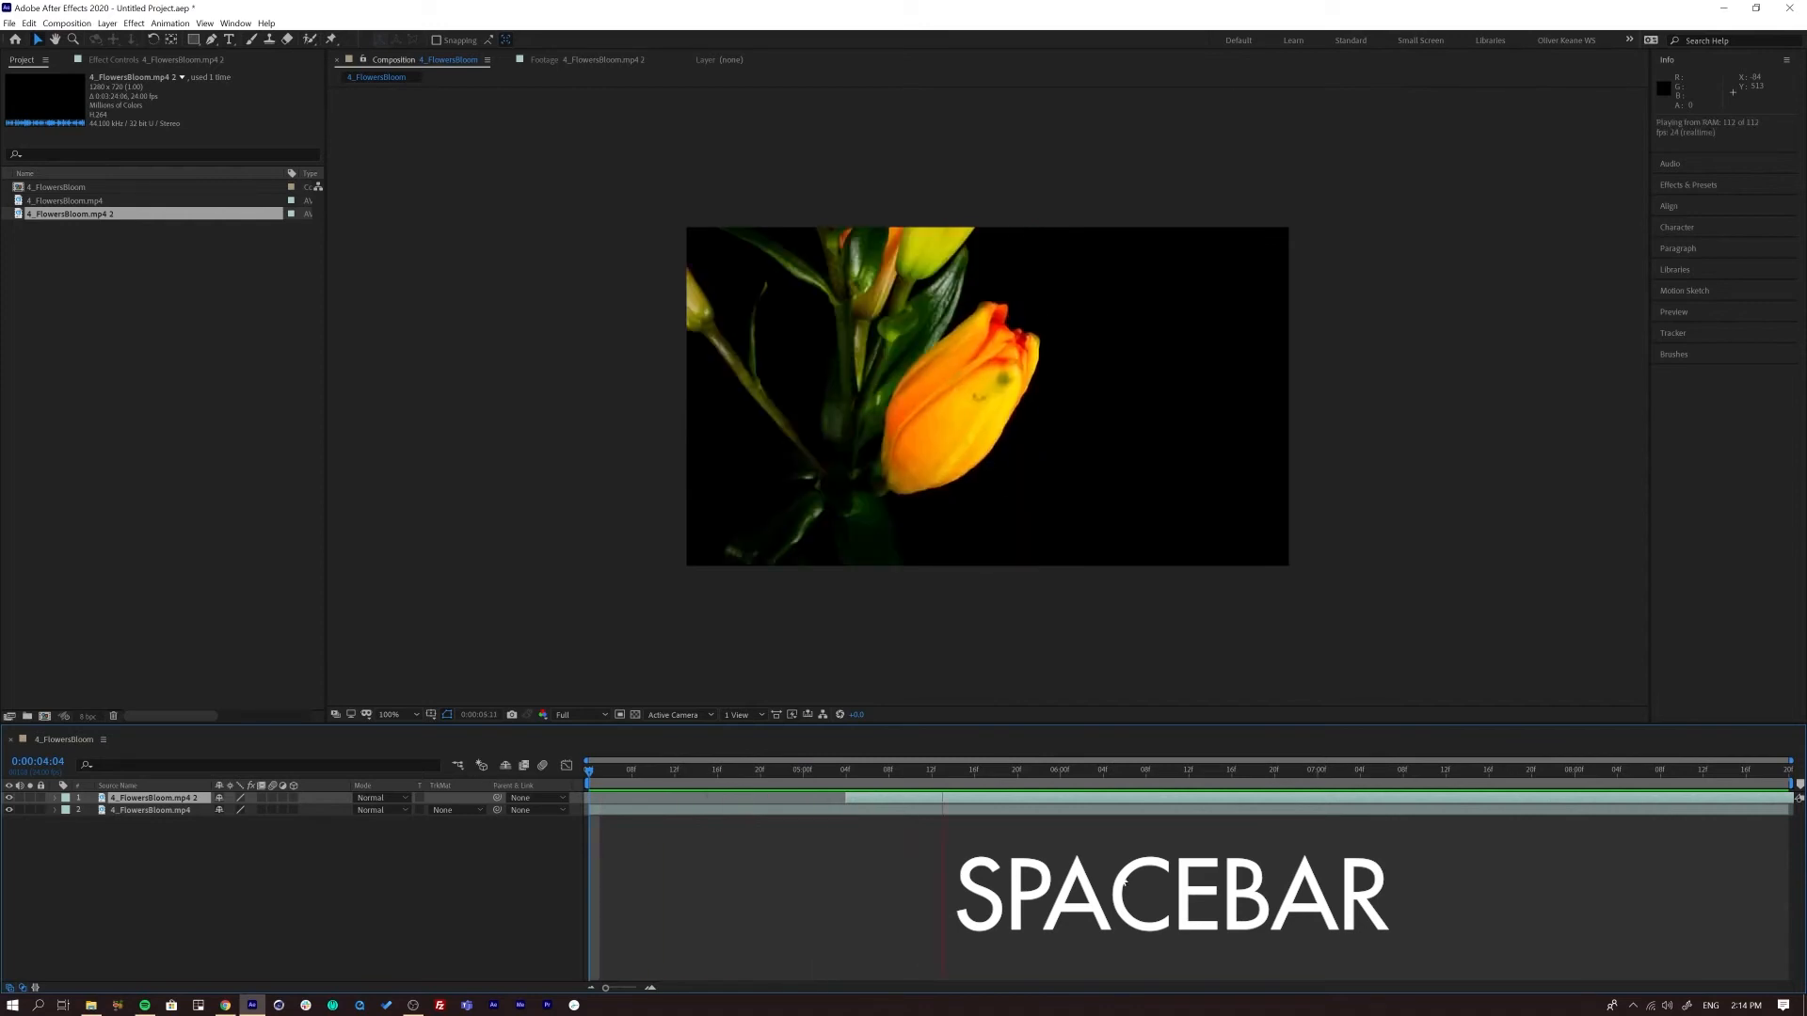
{"action": "key", "text": "space"}
{"action": "key", "text": "space"}
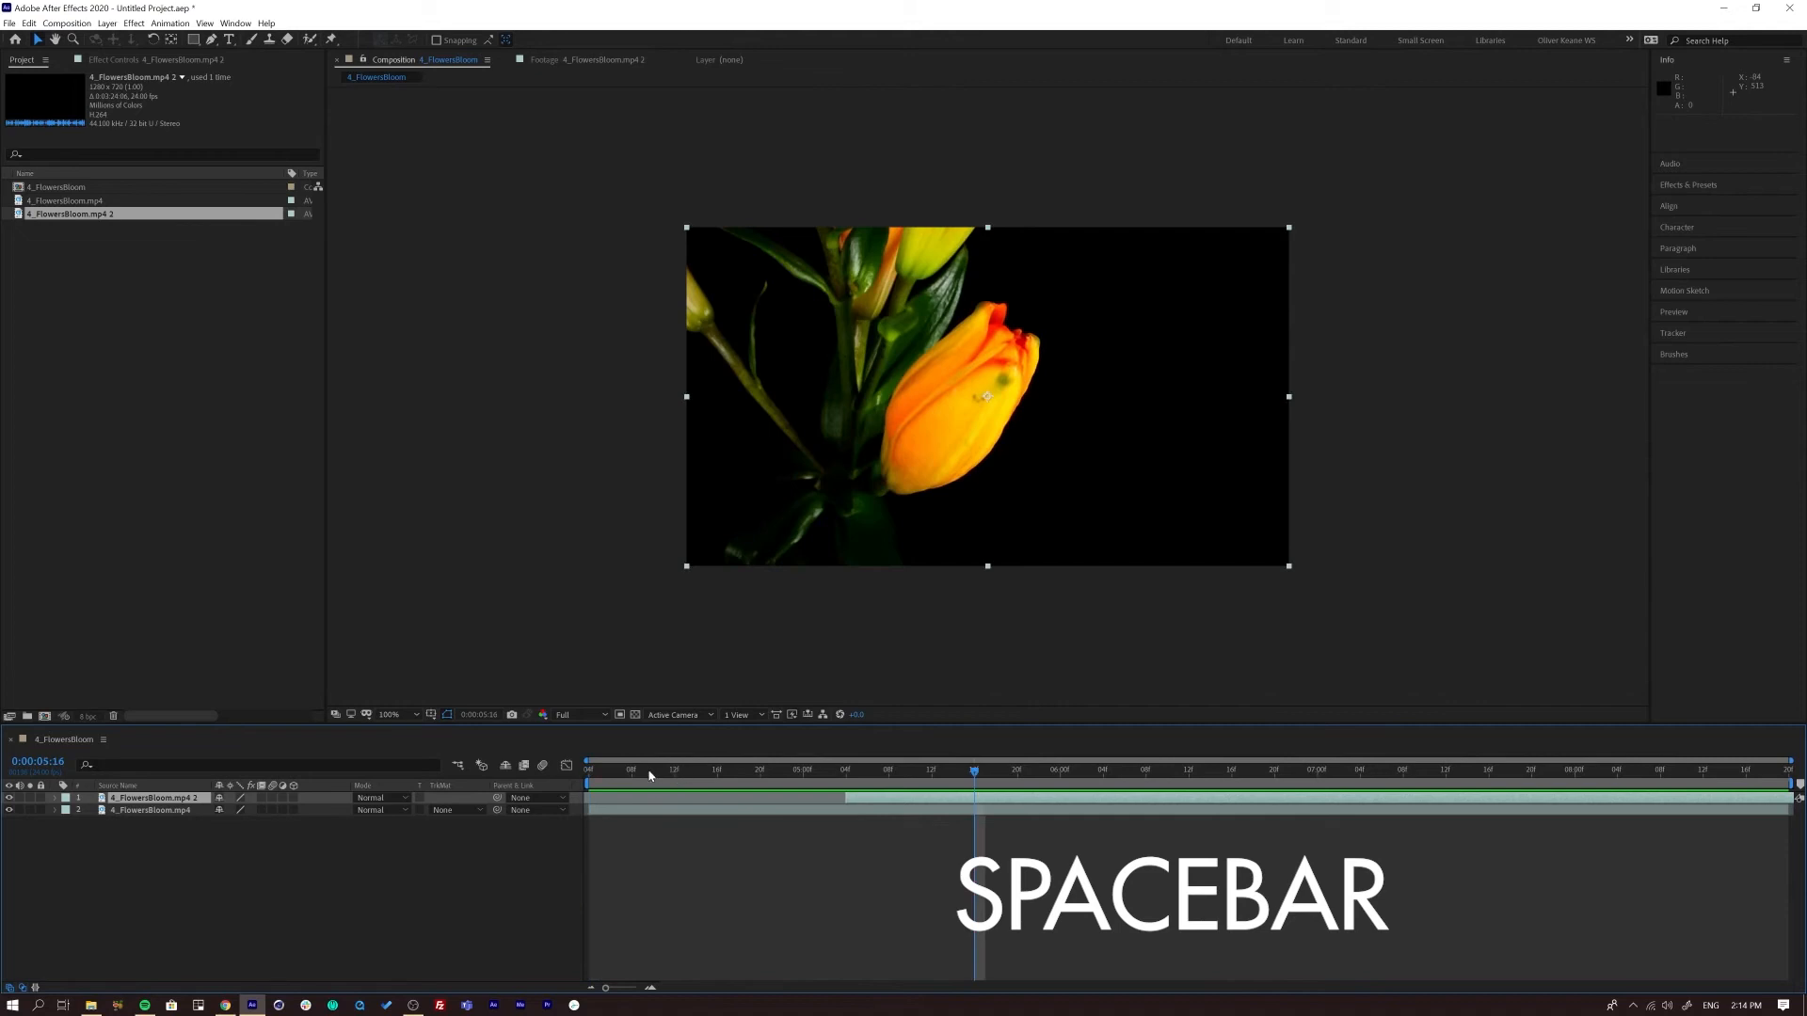
{"action": "key", "text": "space"}
{"action": "key", "text": "space"}
{"action": "key", "text": "space"}
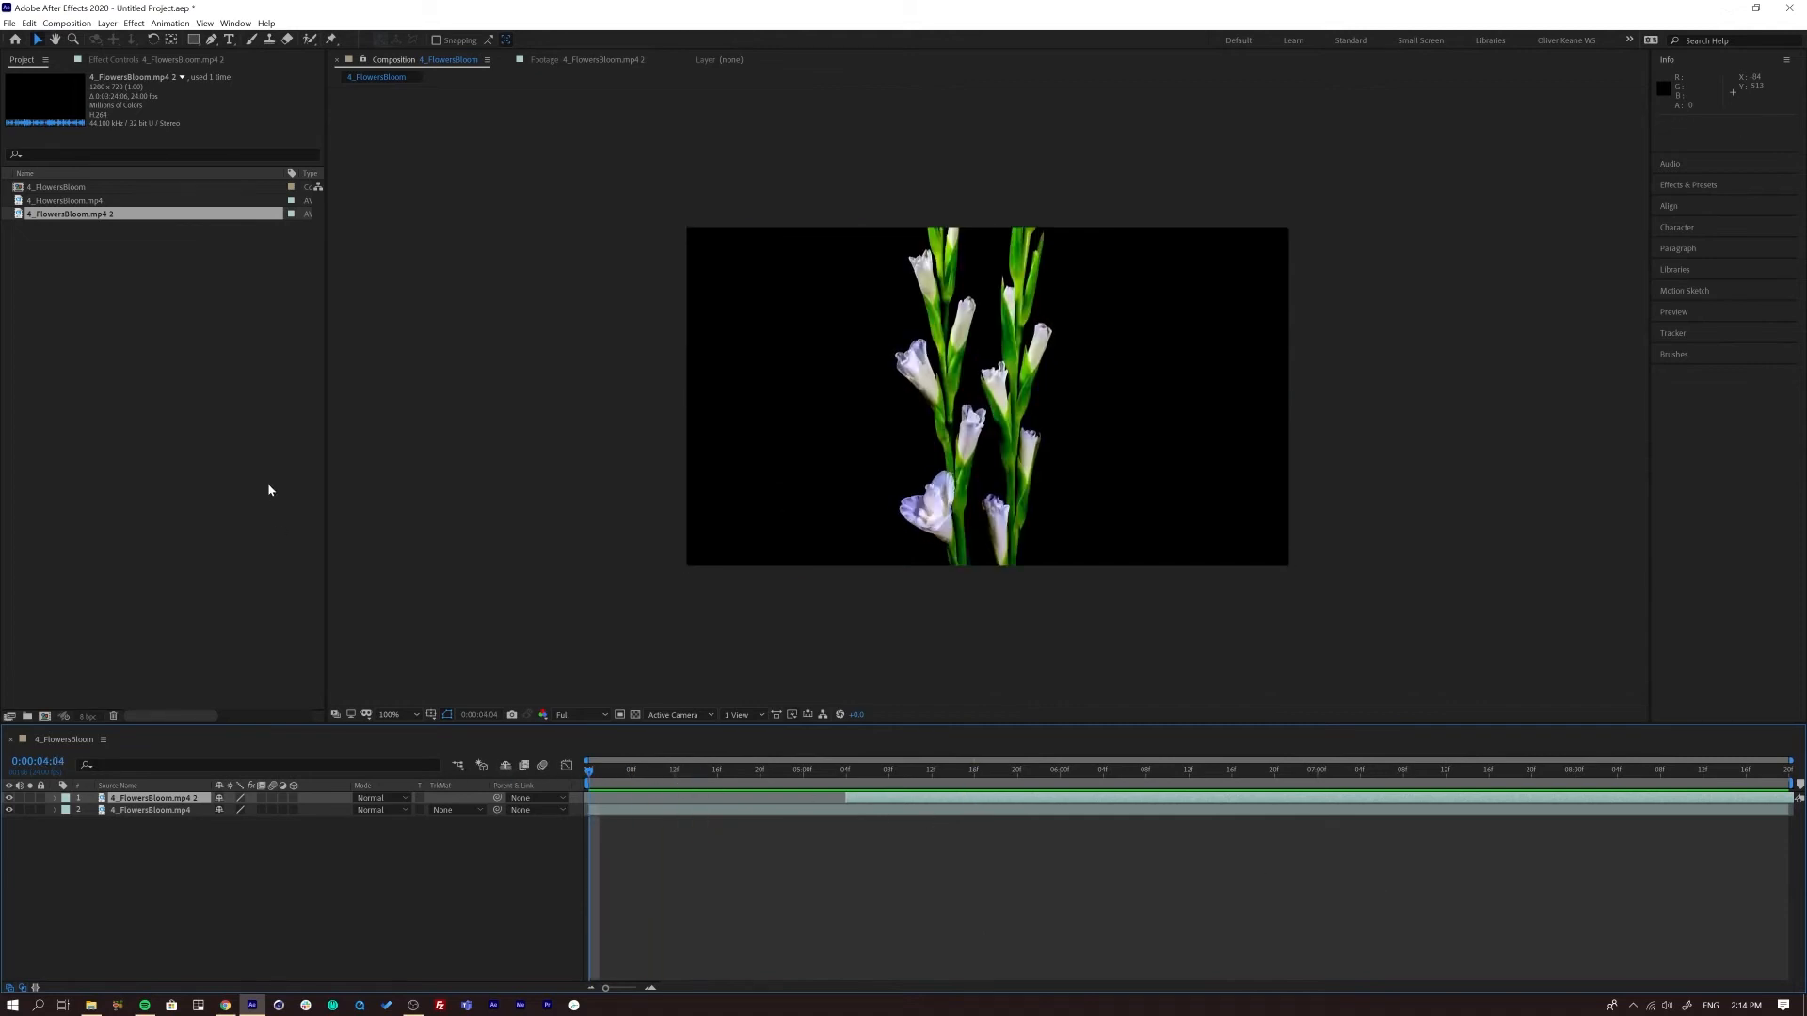
Step: Duplicate the 4_FlowersBloom.mp4 2 footage item and create a new composition from the untrimmed duplicate
{"action": "left_click", "coordinate": [70, 216]}
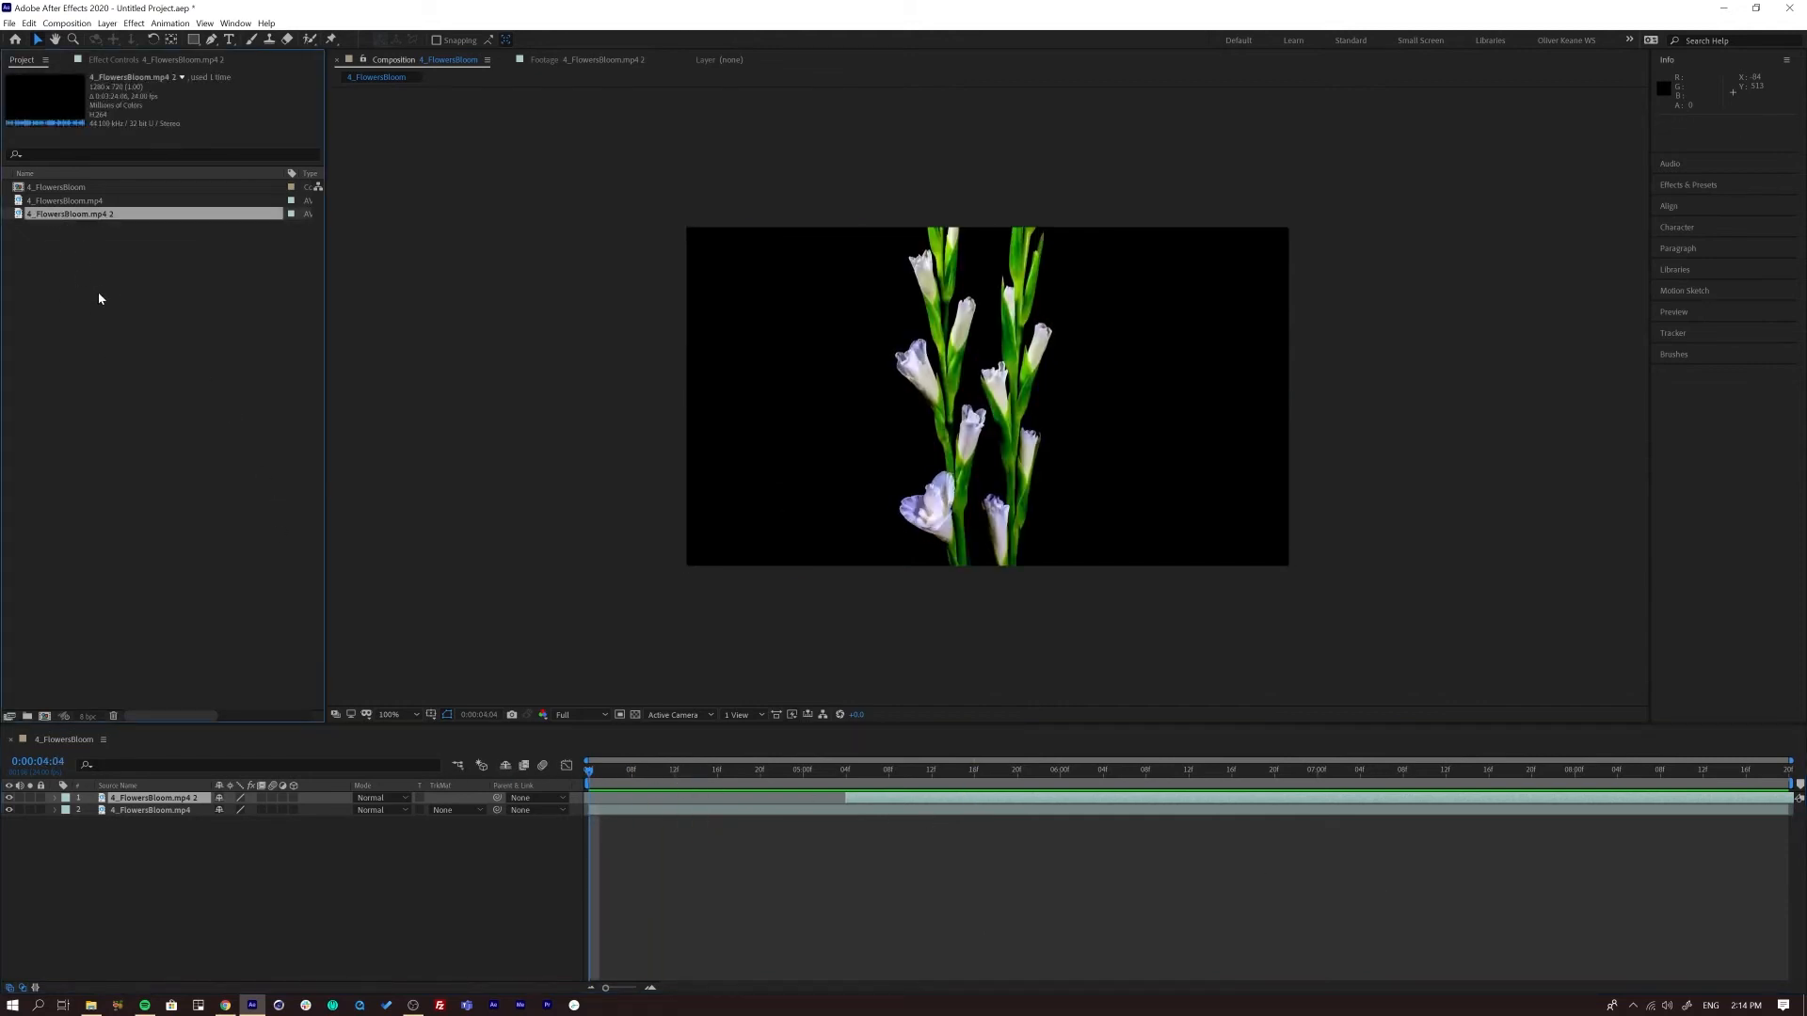
{"action": "key", "text": "ctrl+d"}
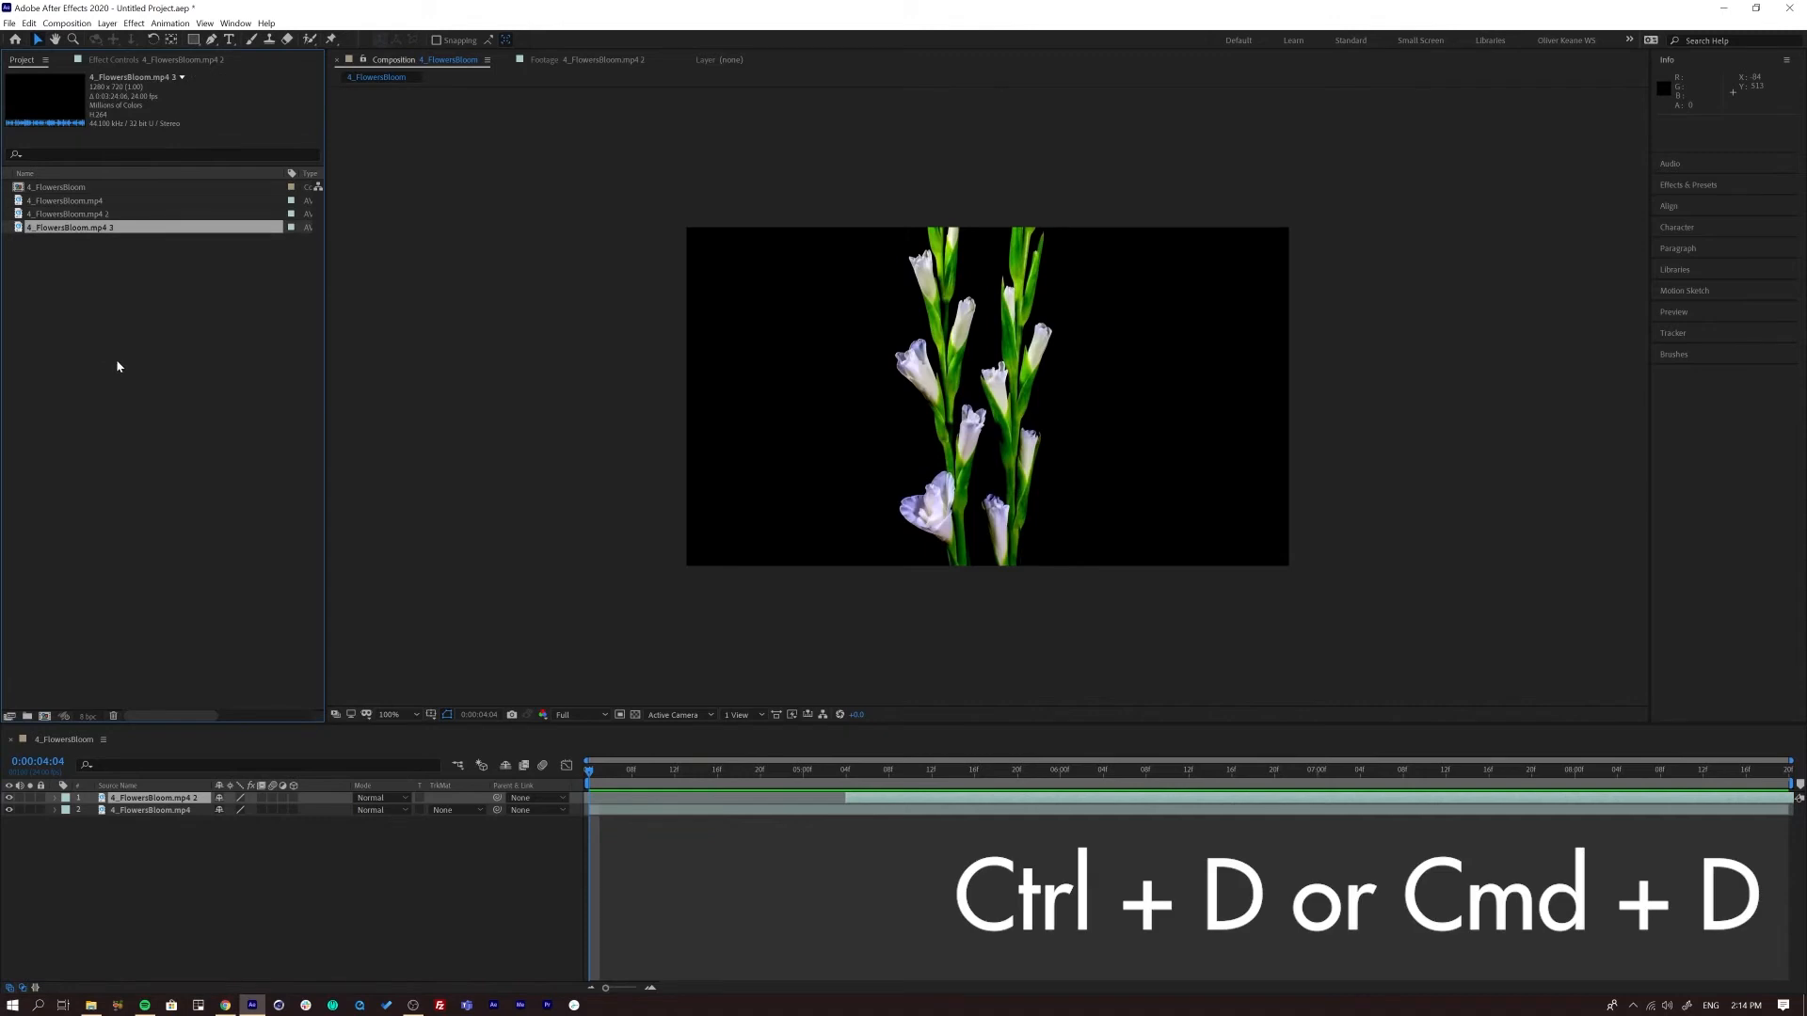
{"action": "double_click", "coordinate": [27, 229]}
{"action": "mouse_move", "coordinate": [334, 684]}
{"action": "left_mouse_down"}
{"action": "mouse_move", "coordinate": [1166, 721]}
{"action": "mouse_move", "coordinate": [320, 707]}
{"action": "left_mouse_up"}
{"action": "right_click", "coordinate": [75, 231]}
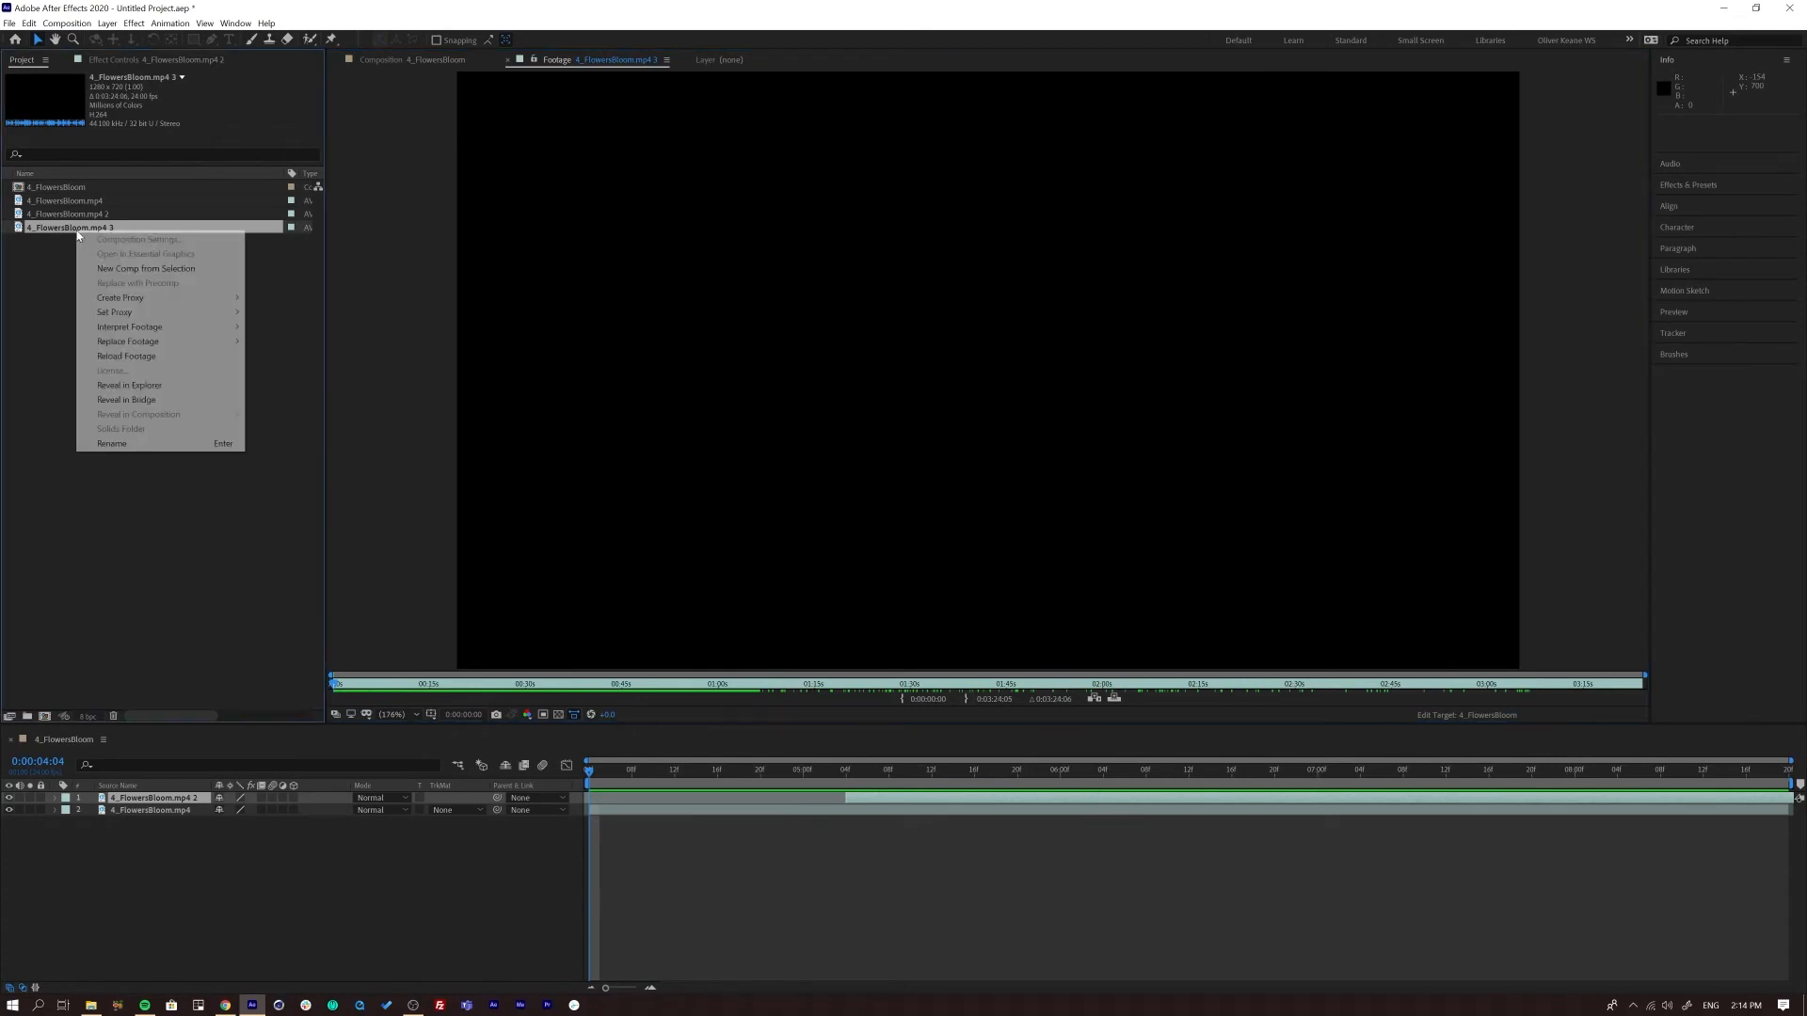
{"action": "left_click", "coordinate": [115, 270]}
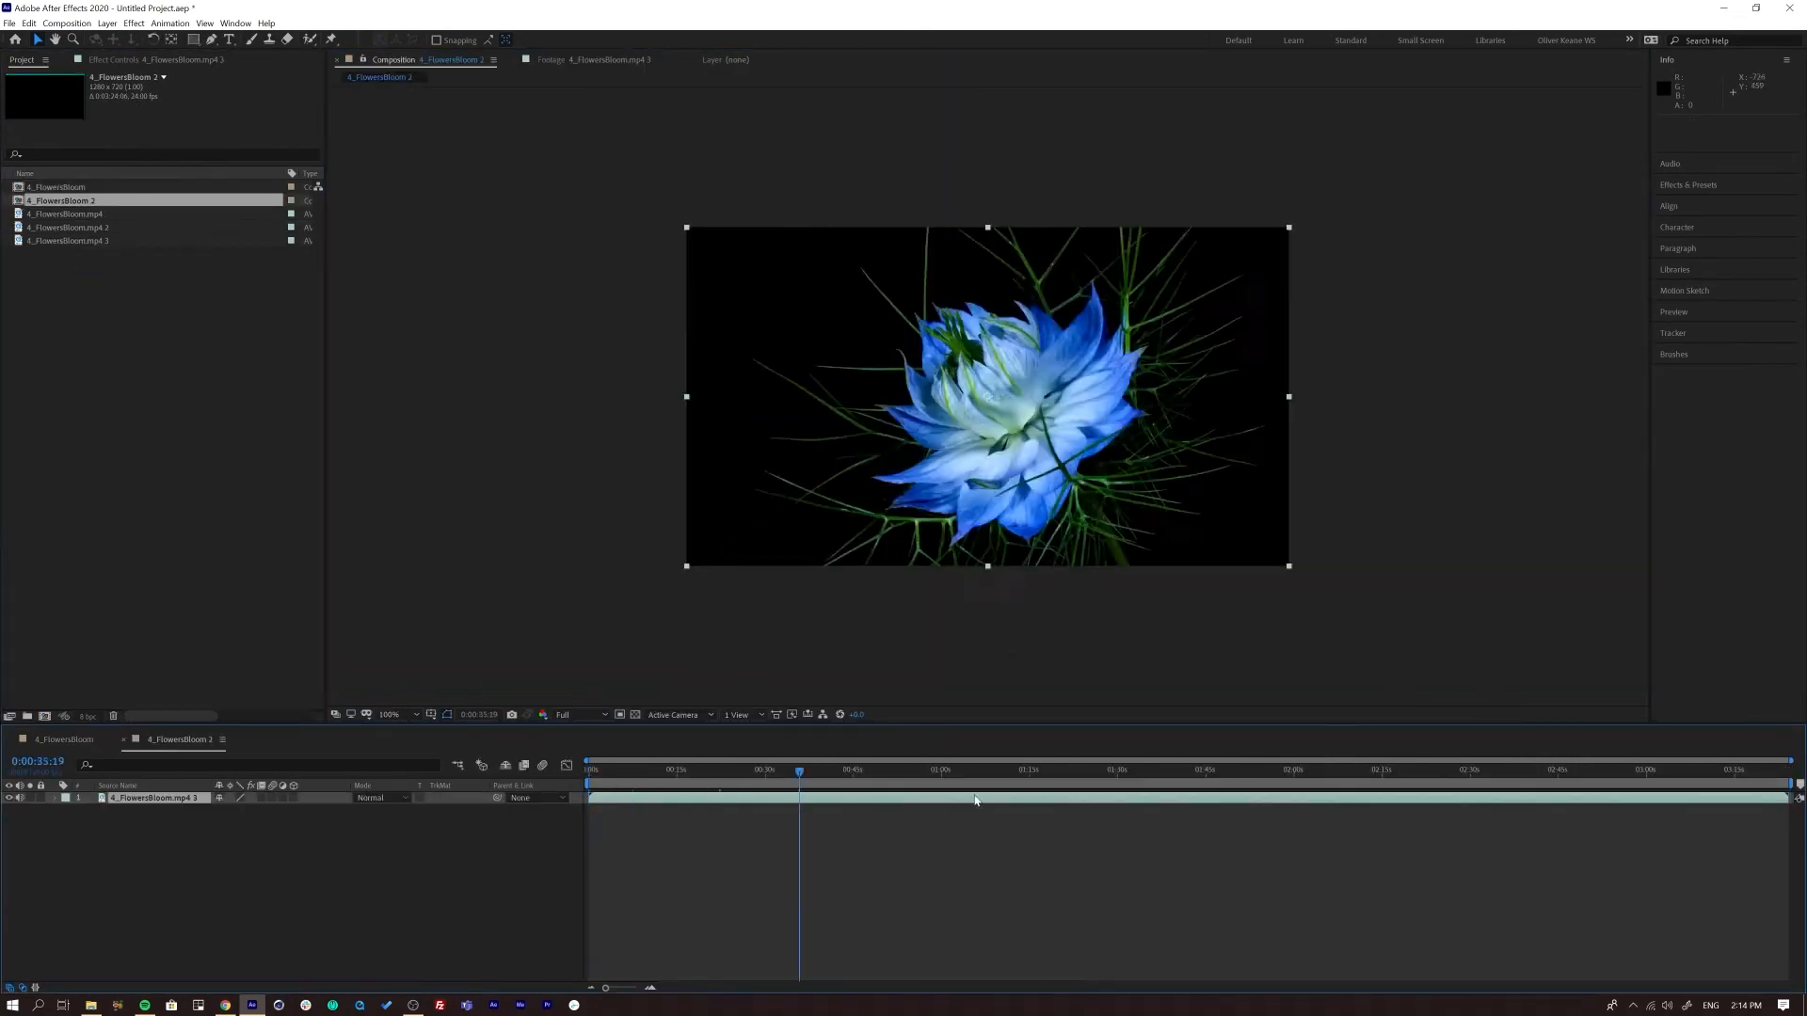
Step: Trim the layer in the new composition to the white orchid shot, from about 0:00:59:06 to about 0:01:02:22
{"action": "left_click", "coordinate": [795, 770]}
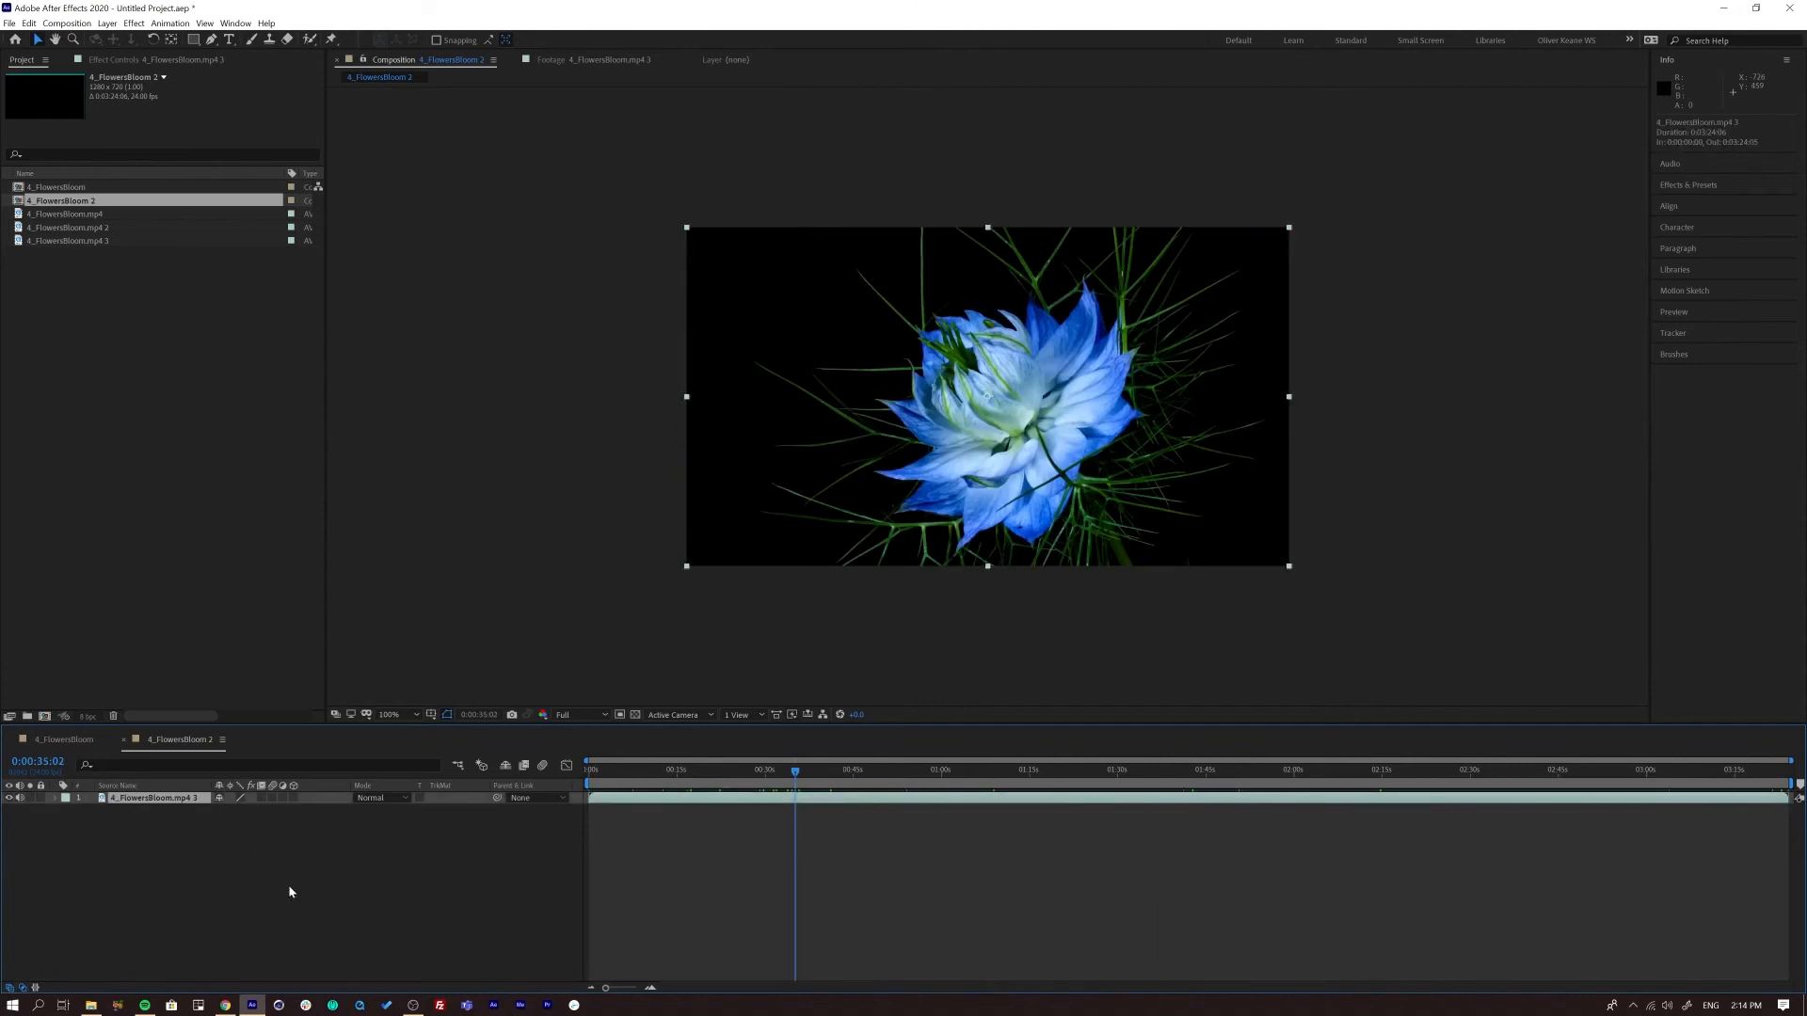
{"action": "left_click_drag", "start_coordinate": [776, 777], "coordinate": [939, 791]}
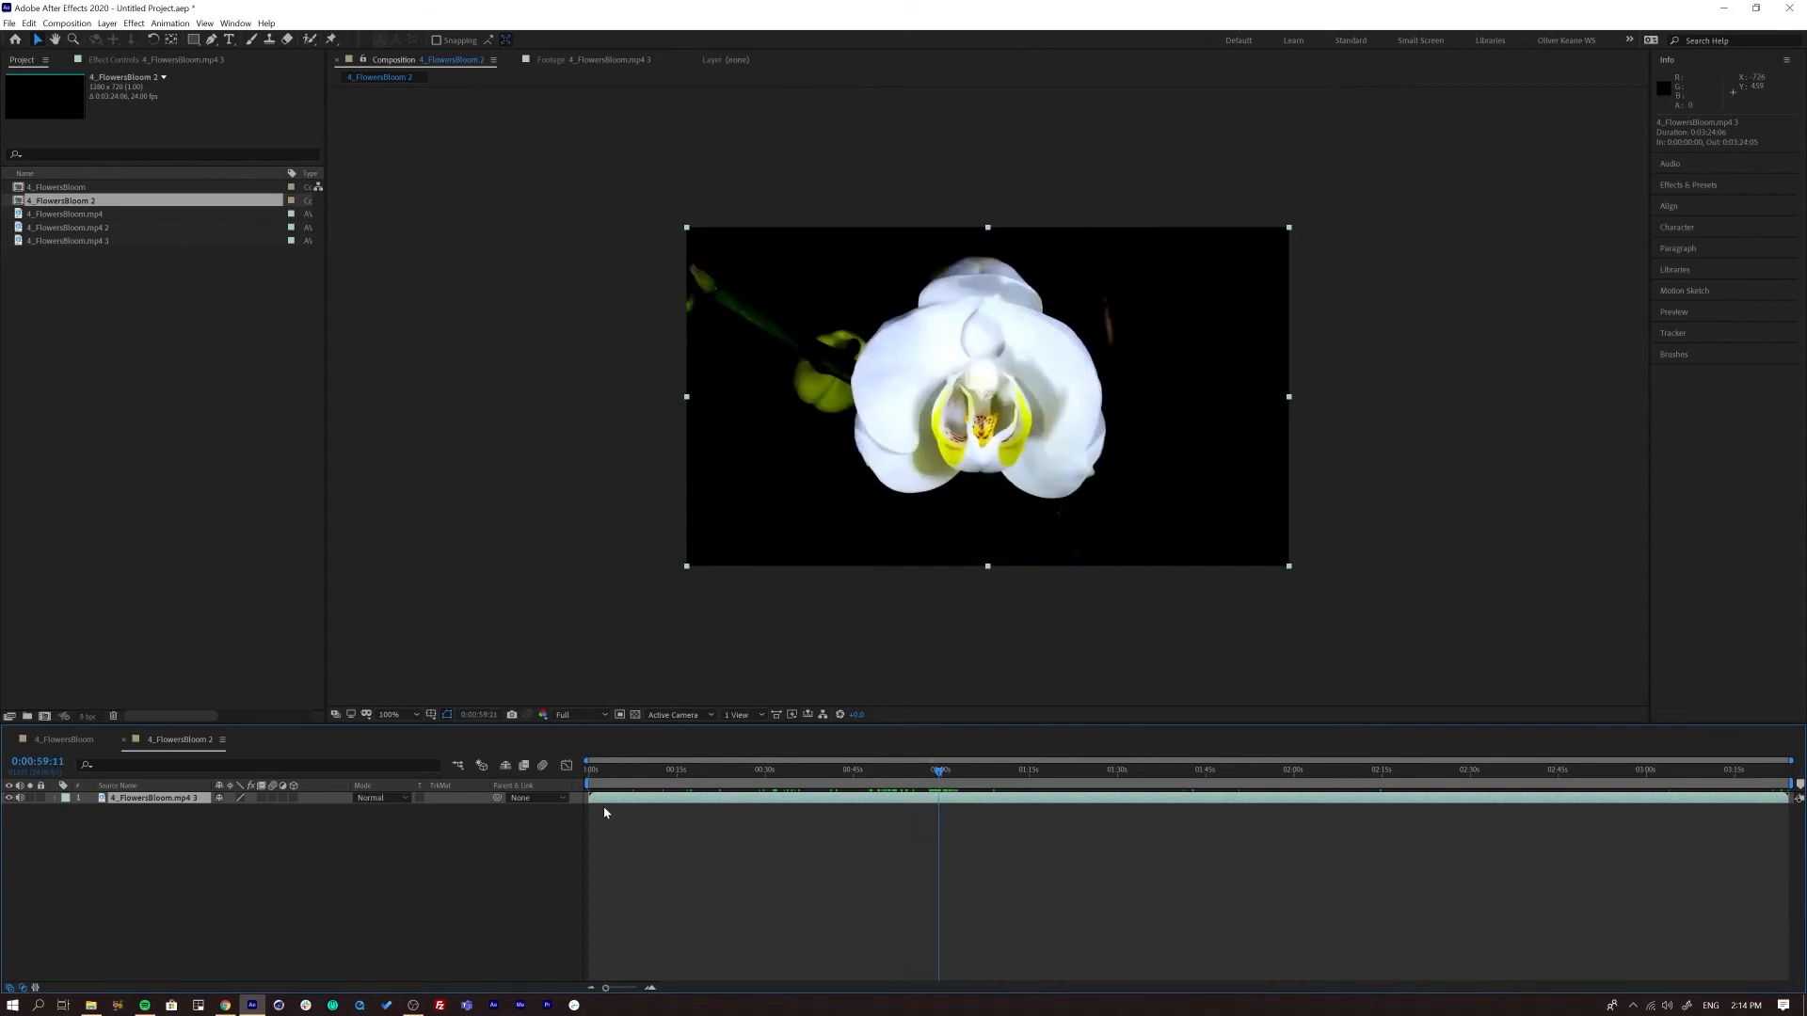
{"action": "left_click_drag", "start_coordinate": [589, 798], "coordinate": [957, 779]}
{"action": "left_click_drag", "start_coordinate": [1788, 798], "coordinate": [947, 779]}
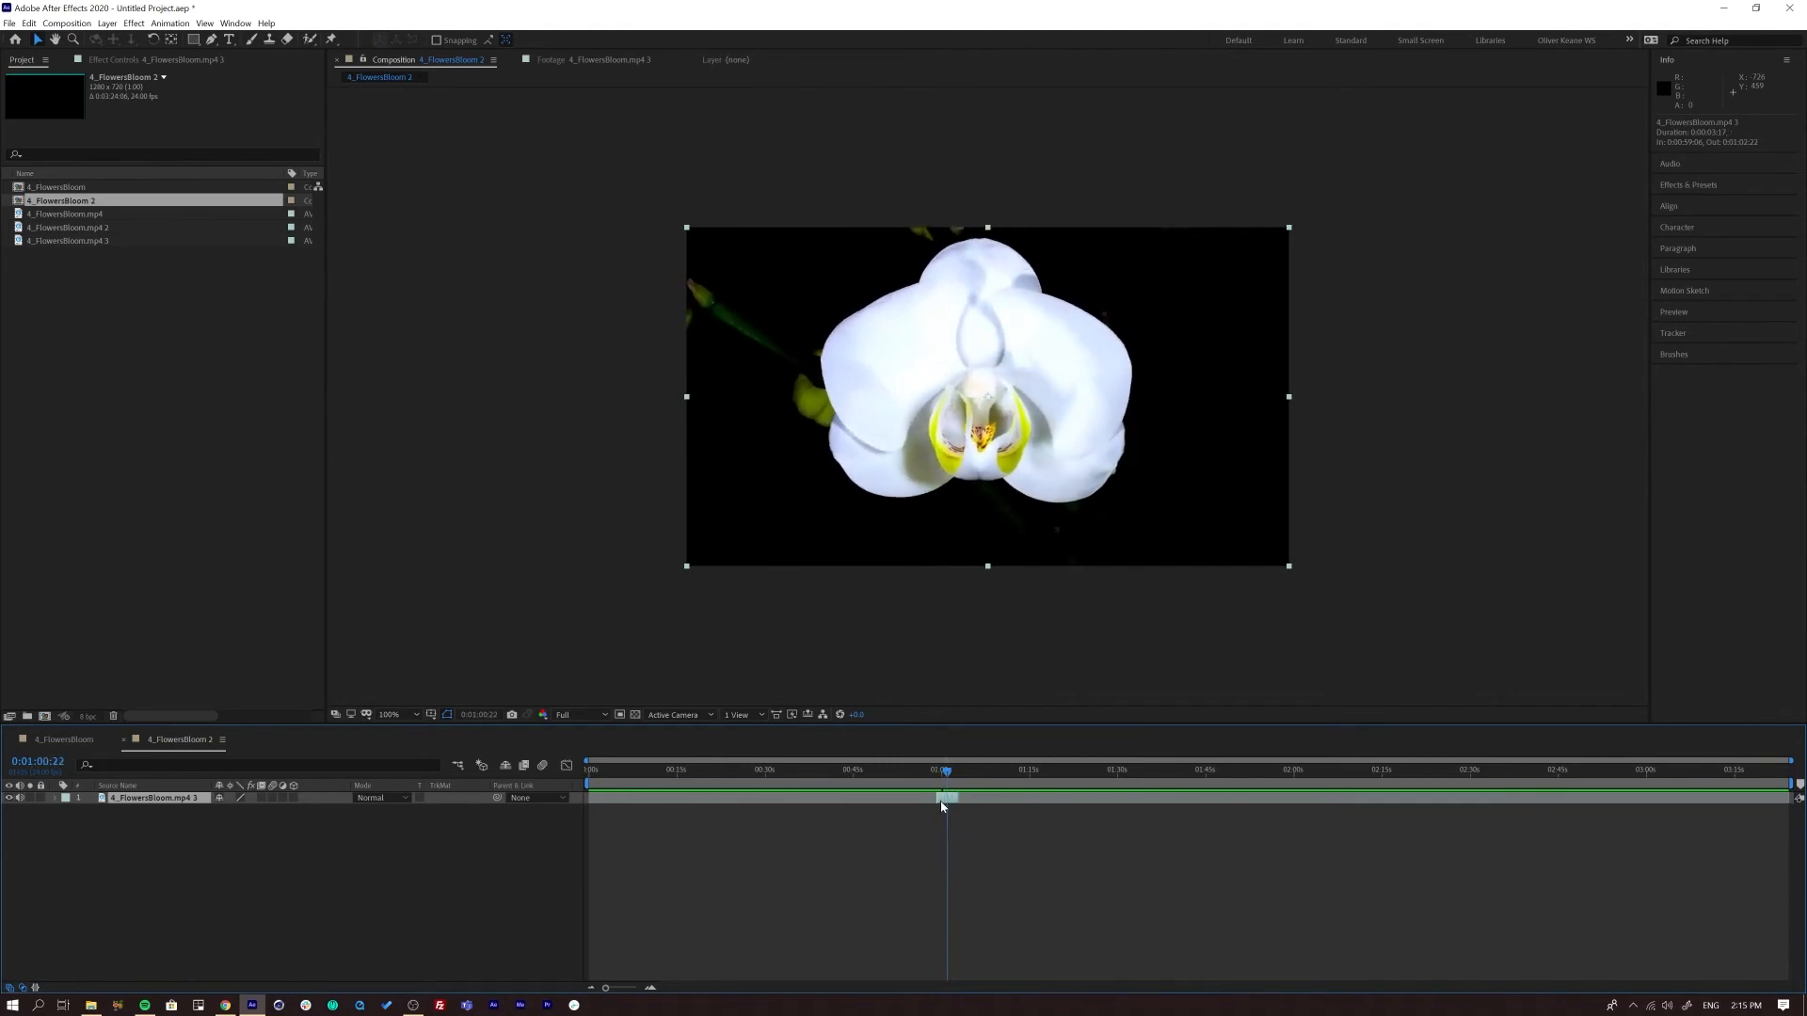
Step: Duplicate the trimmed layer, move the orchid shot to the composition's start, and place the duplicate extended to about 18 seconds directly after it
{"action": "key", "text": "ctrl+d"}
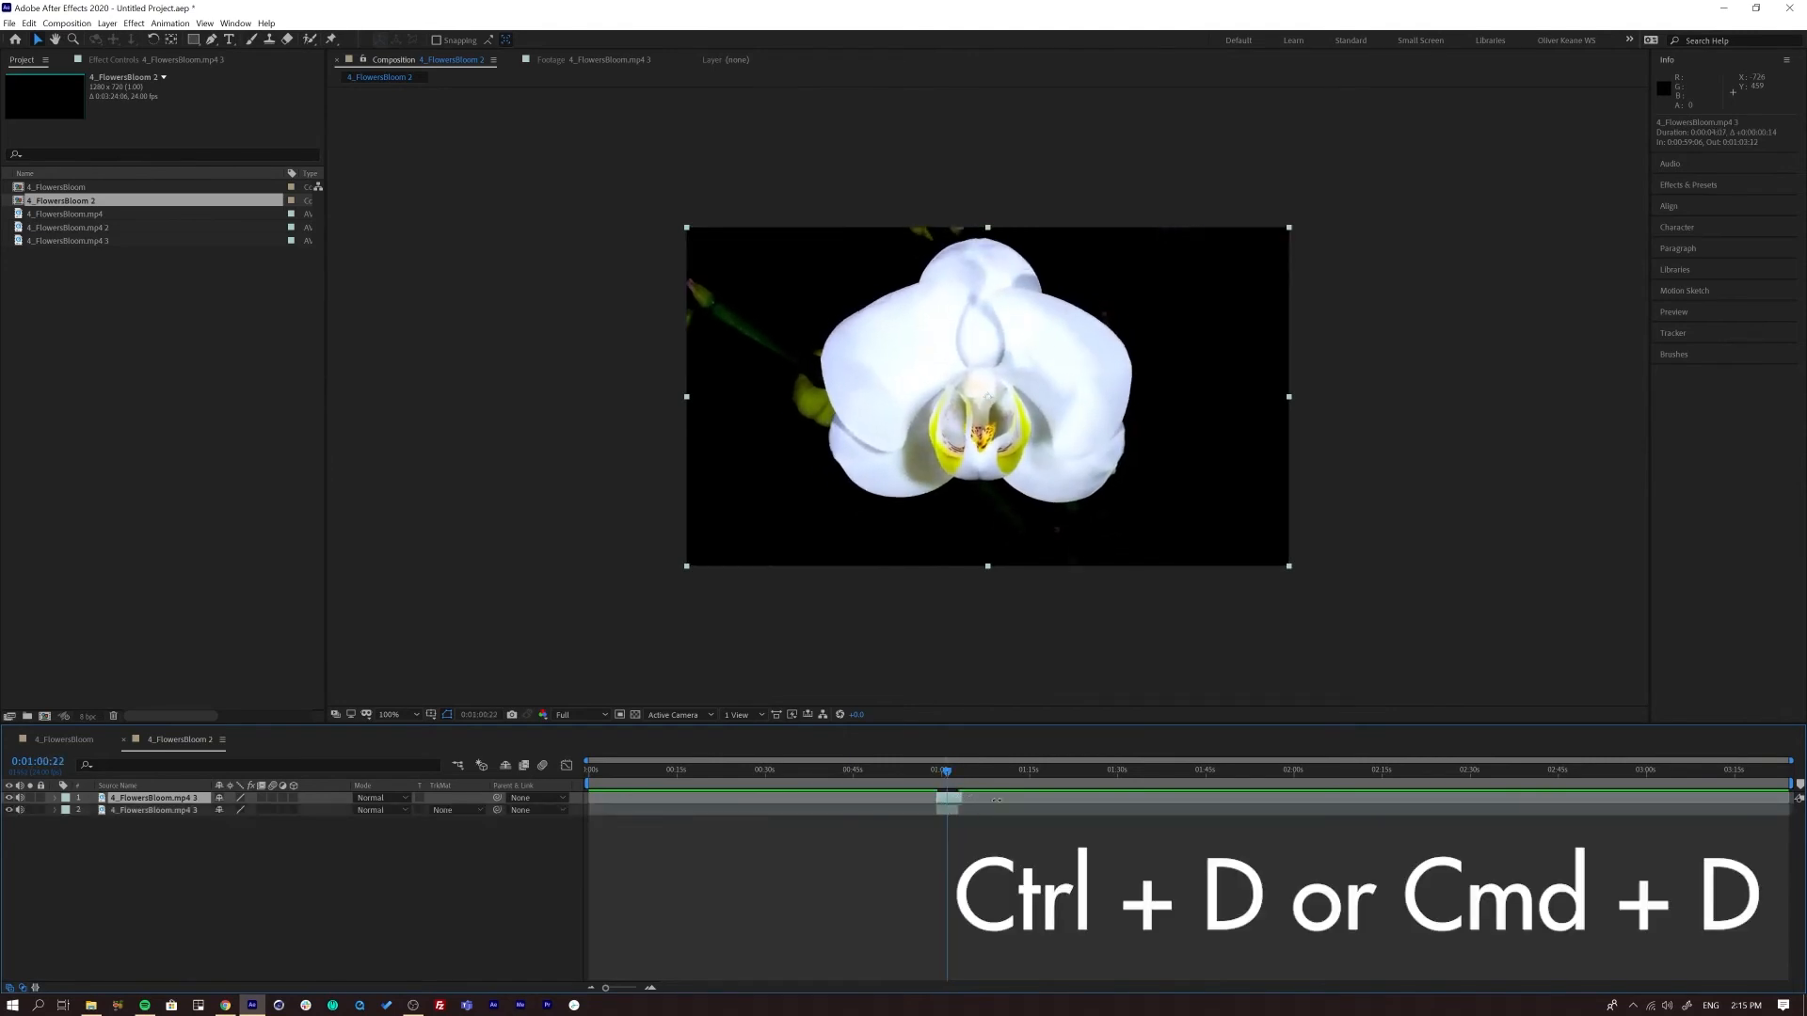
{"action": "left_click_drag", "start_coordinate": [938, 799], "coordinate": [585, 781]}
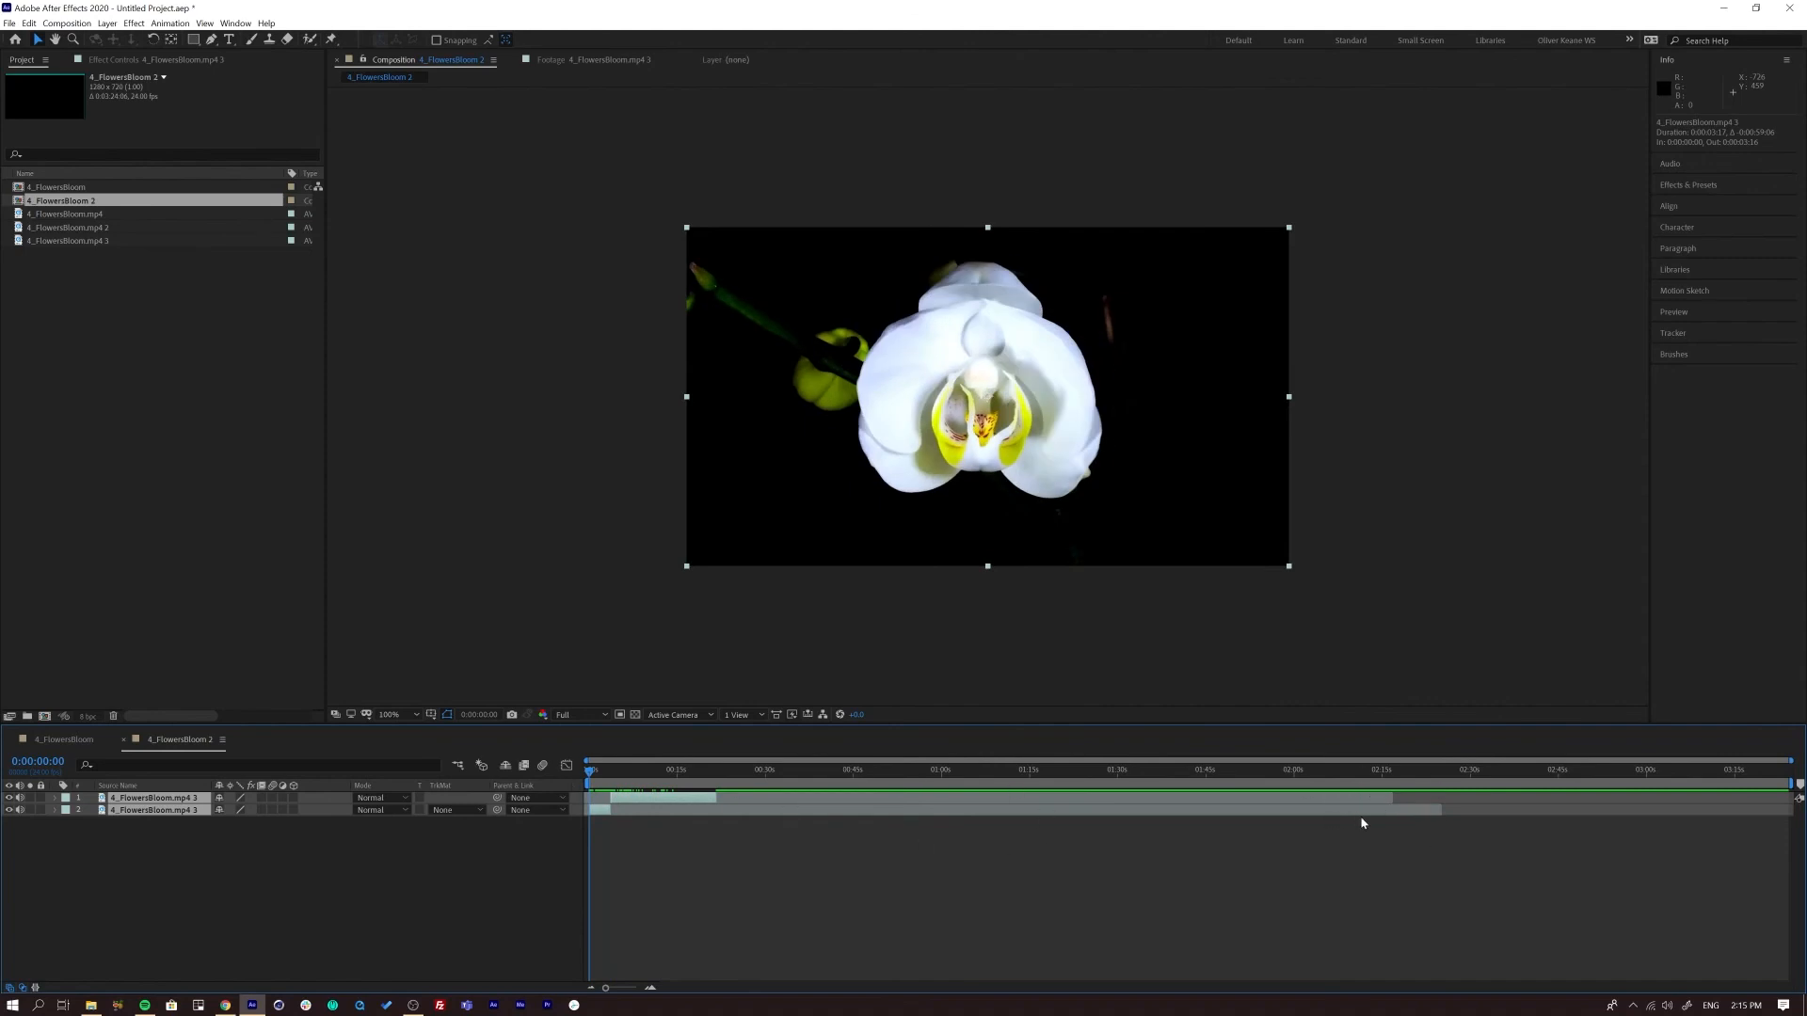
{"action": "left_click", "coordinate": [381, 865]}
Step: Duplicate the 4_FlowersBloom.mp4 3 footage item, open the duplicate, and scrub through it to the pink peony shot
{"action": "left_click", "coordinate": [178, 392]}
{"action": "left_click", "coordinate": [69, 241]}
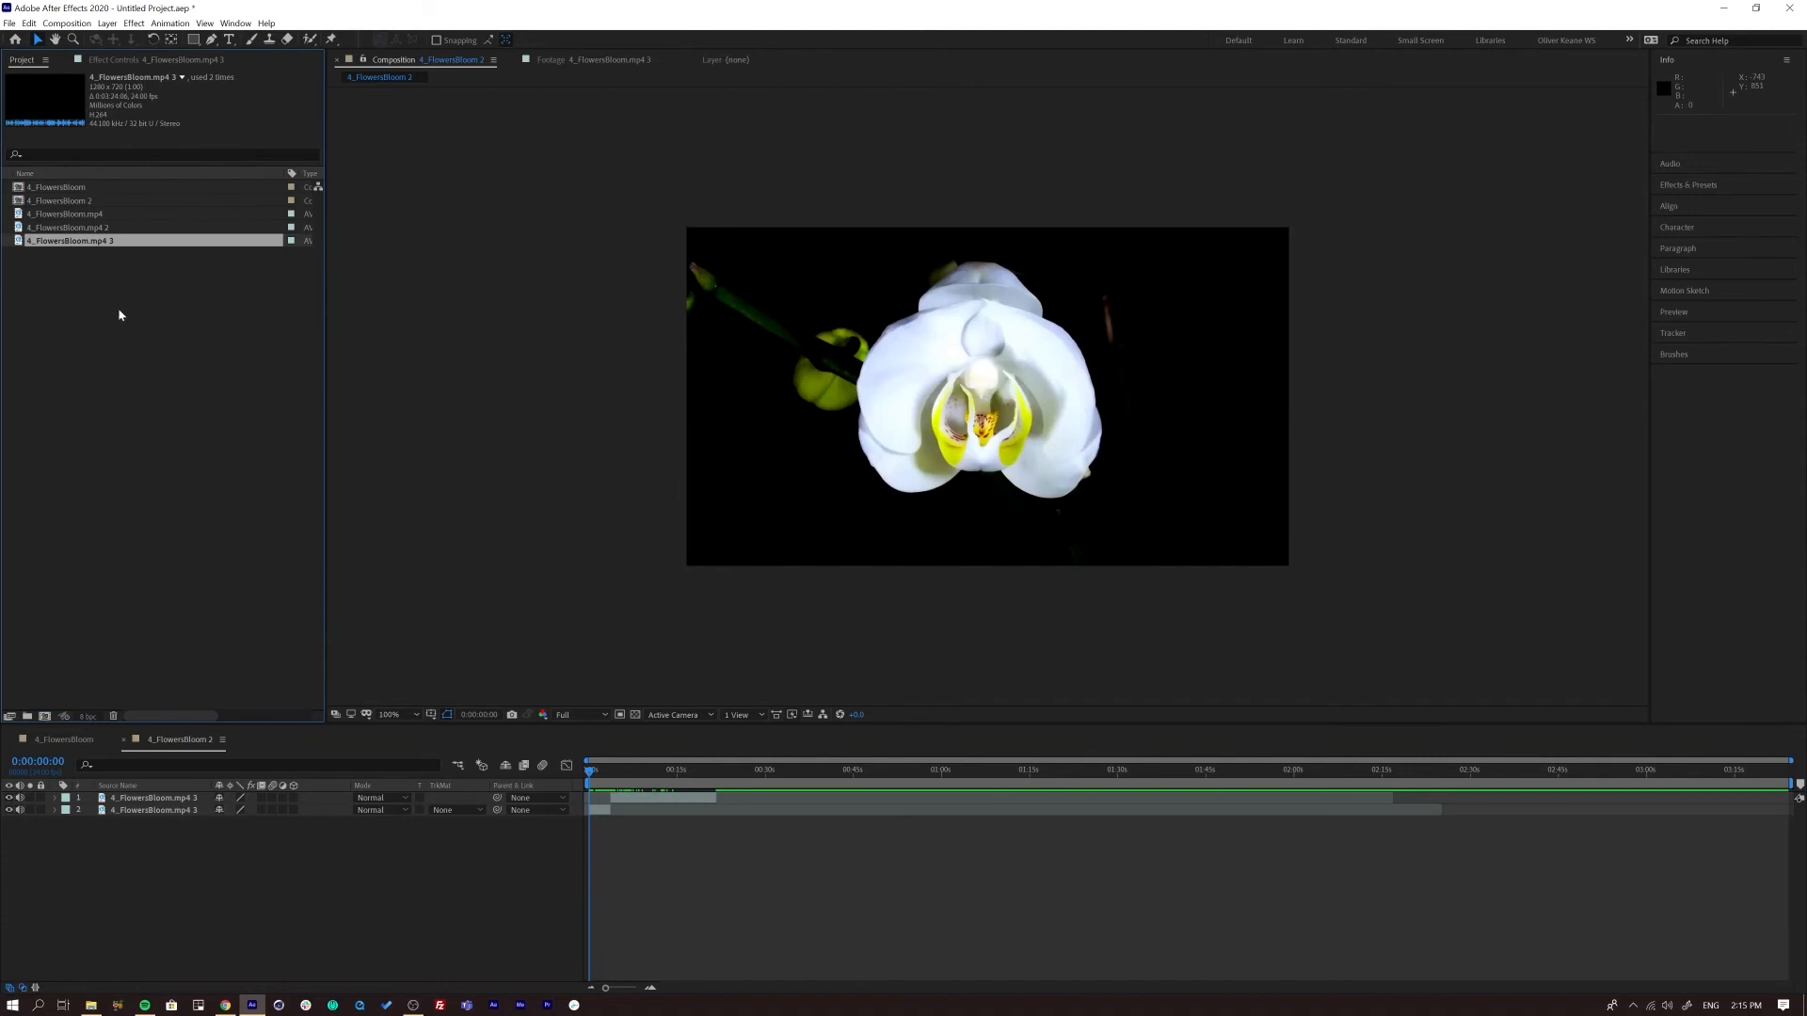
{"action": "key", "text": "ctrl+d"}
{"action": "double_click", "coordinate": [70, 254]}
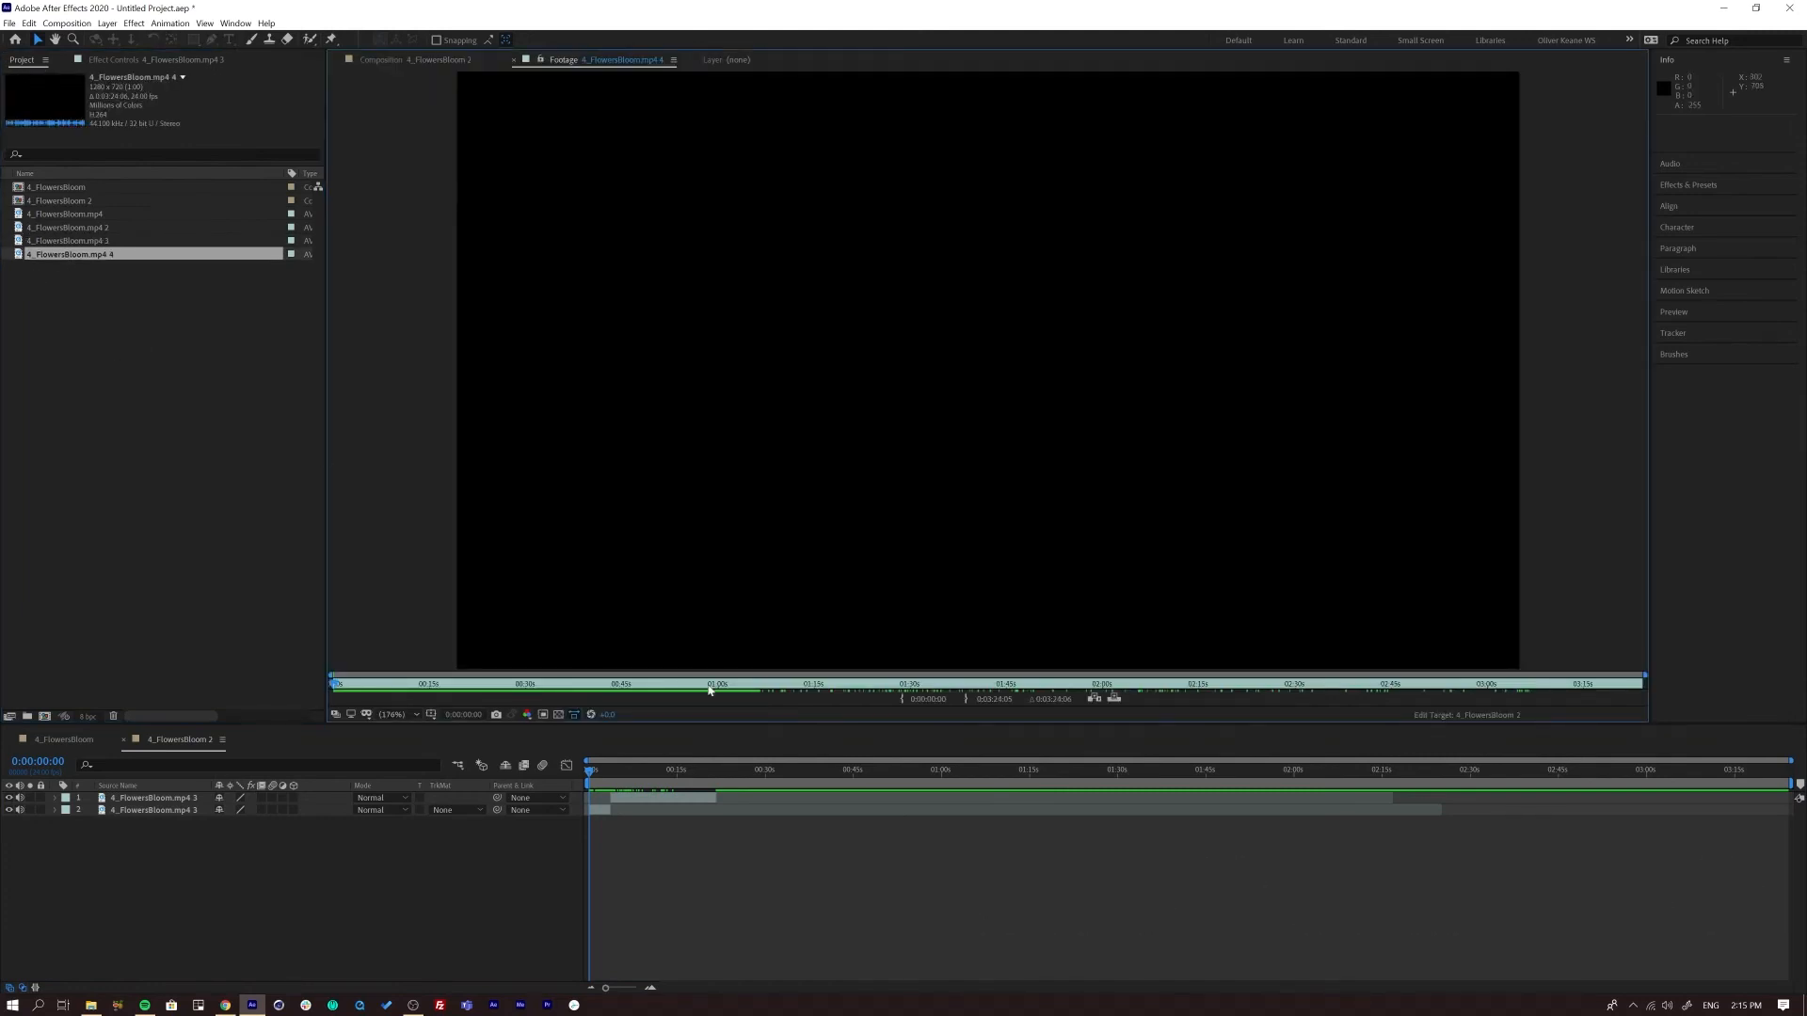
{"action": "left_click_drag", "start_coordinate": [364, 686], "coordinate": [709, 696]}
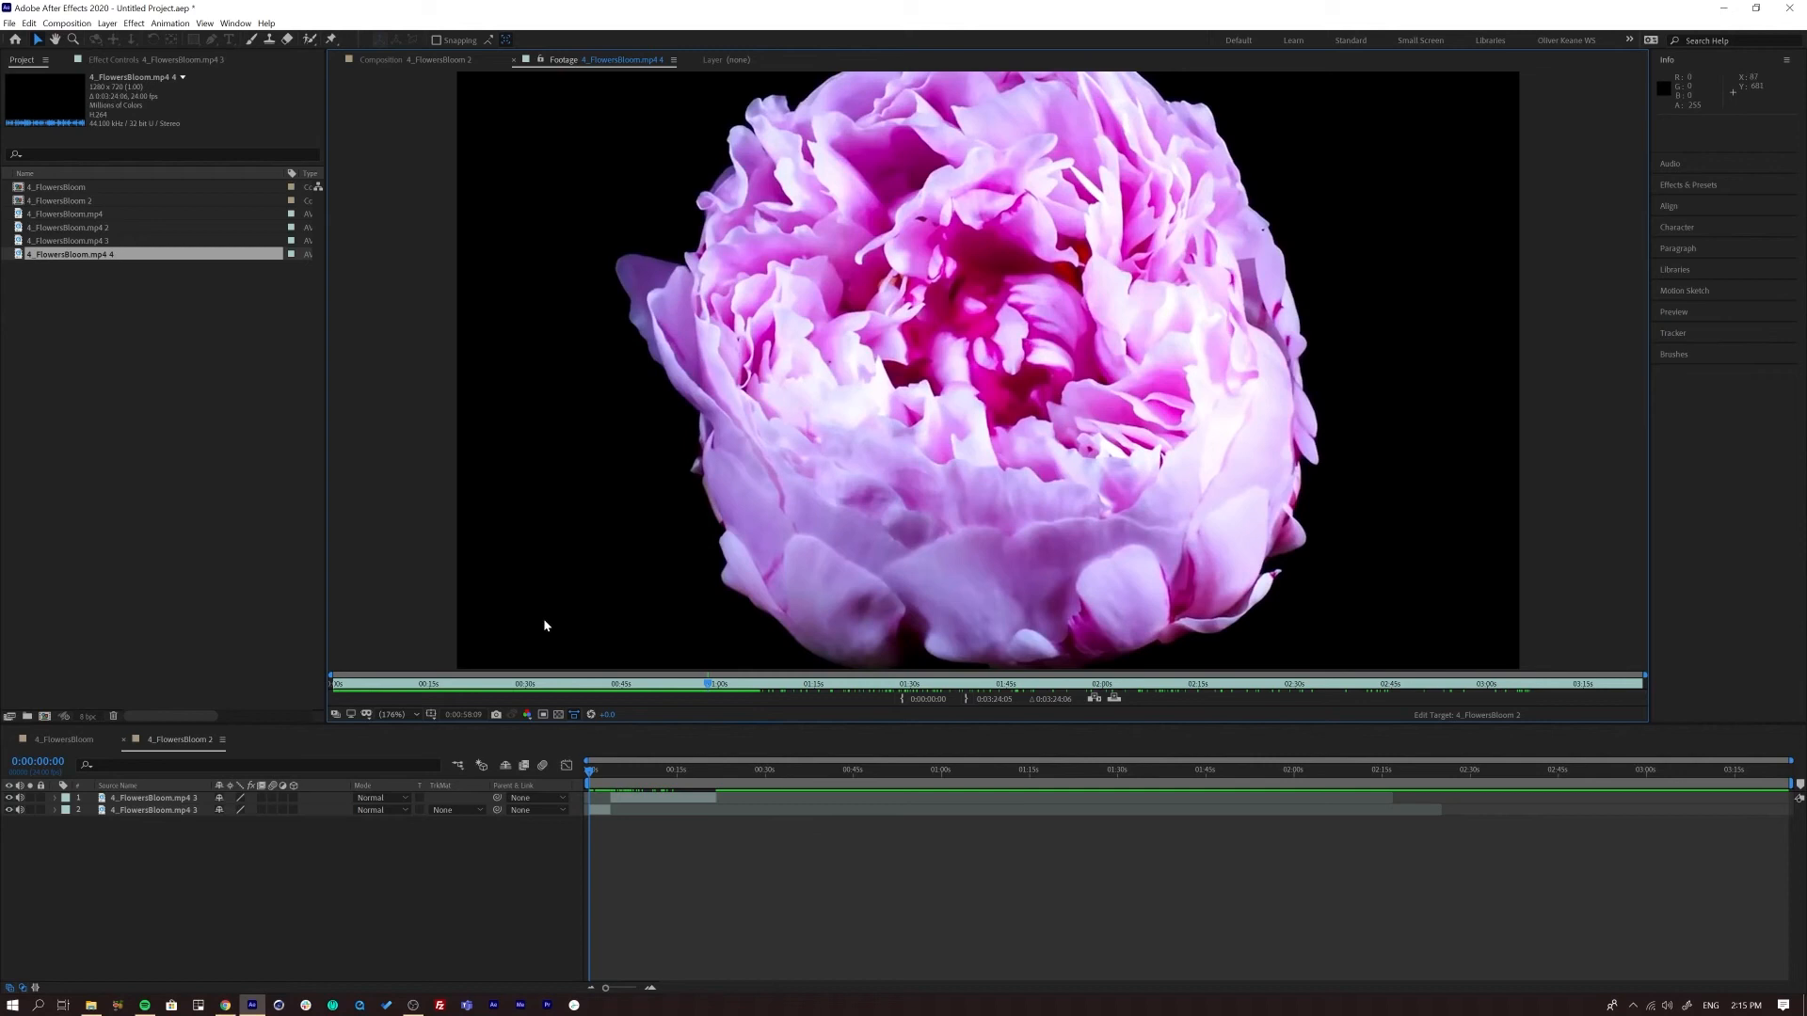
Step: Open the 4_FlowersBloom composition and reveal the source of its 4_FlowersBloom.mp4 bottom layer in the project
{"action": "double_click", "coordinate": [58, 188]}
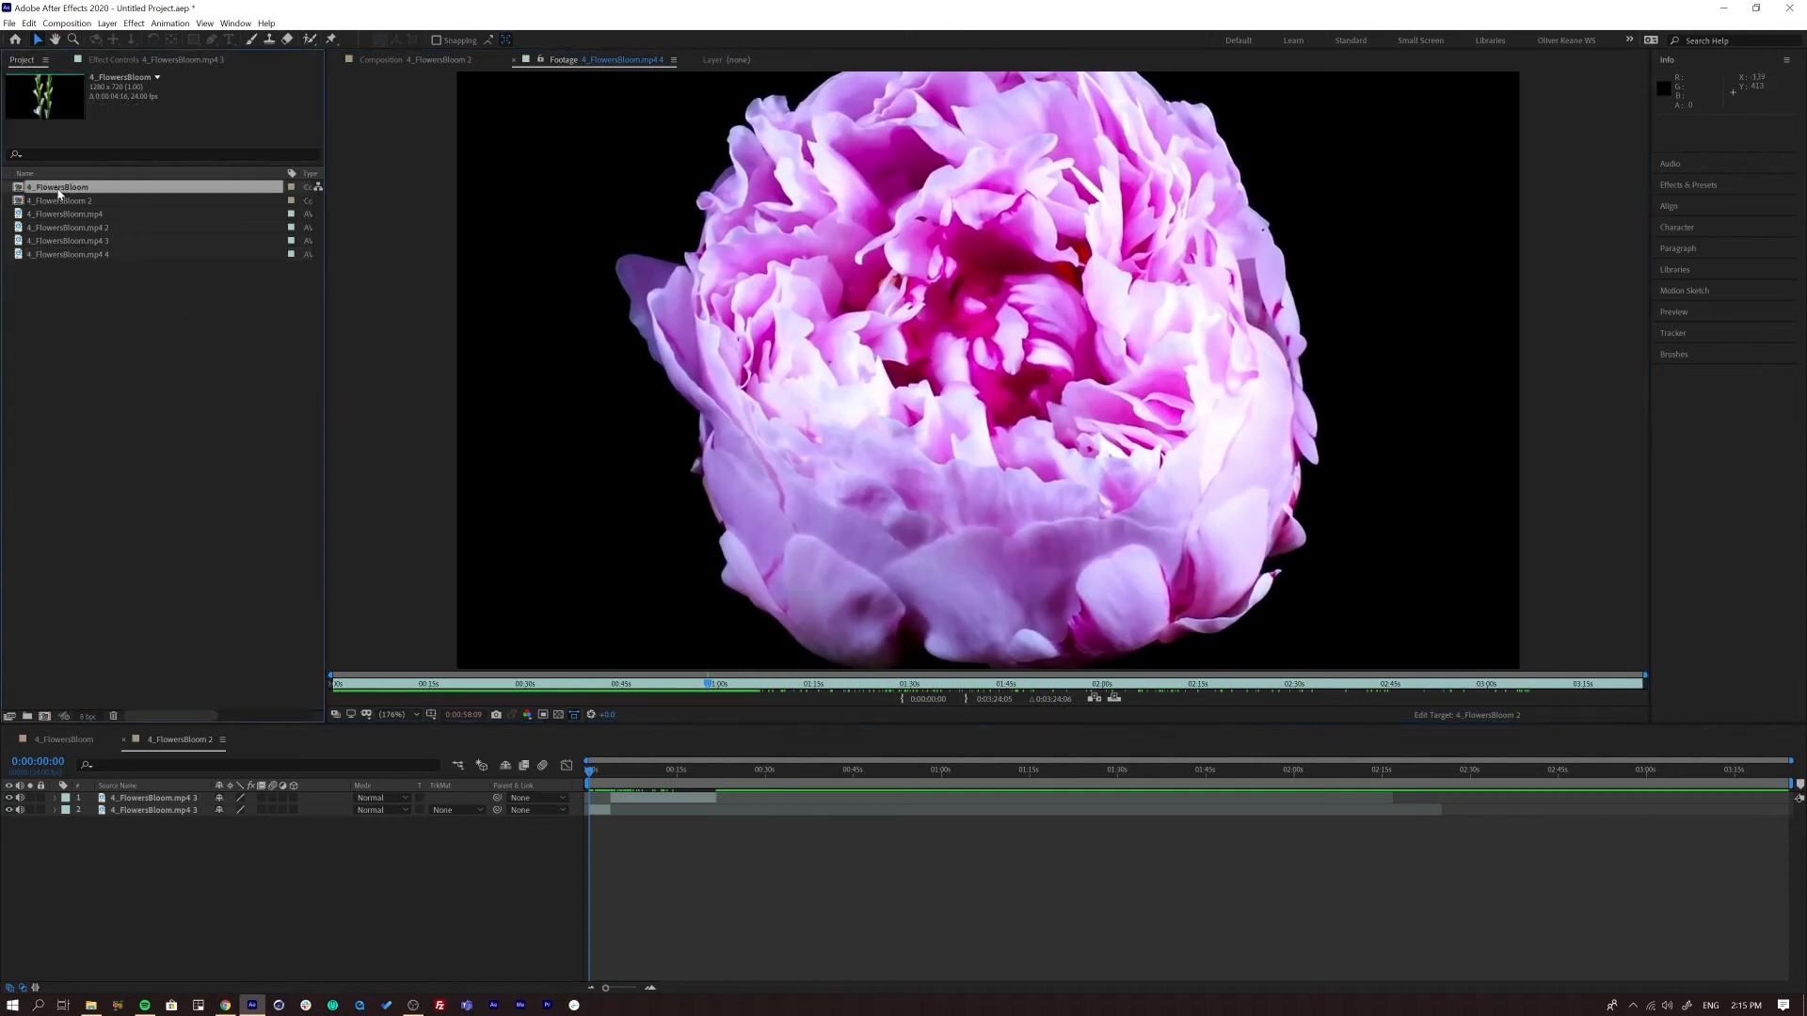
{"action": "left_click", "coordinate": [130, 811]}
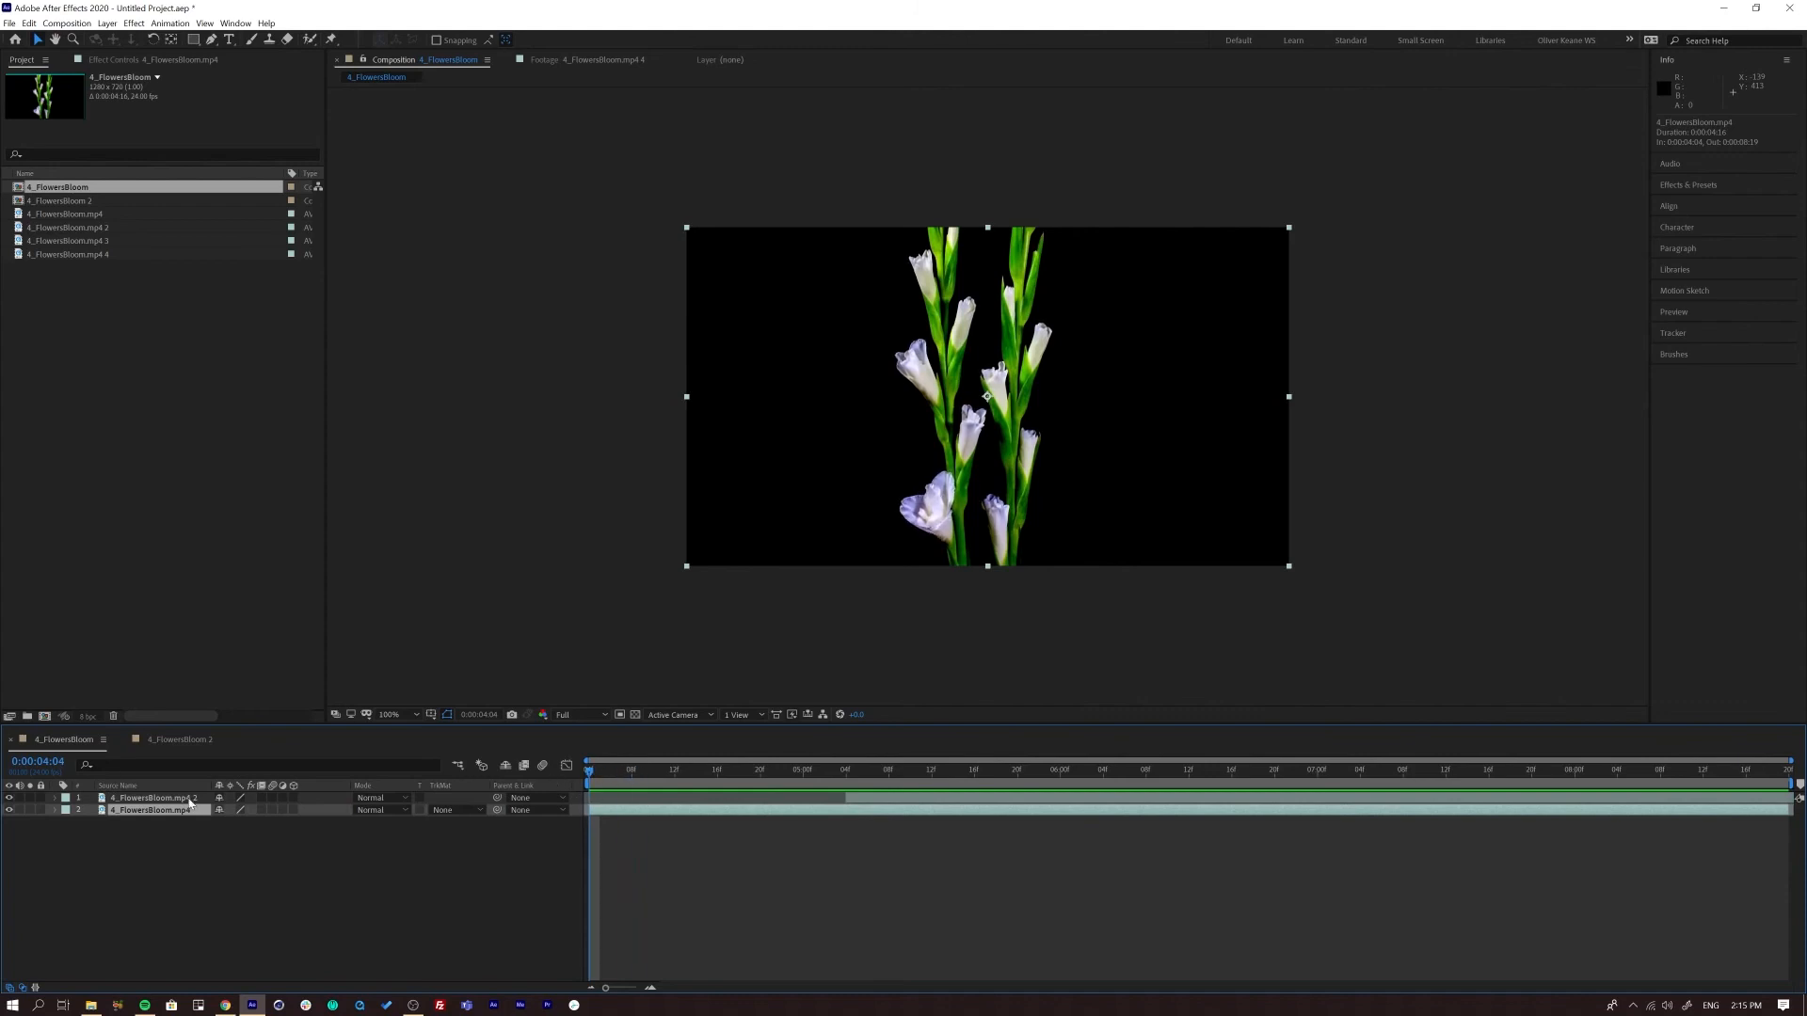
{"action": "right_click", "coordinate": [109, 815]}
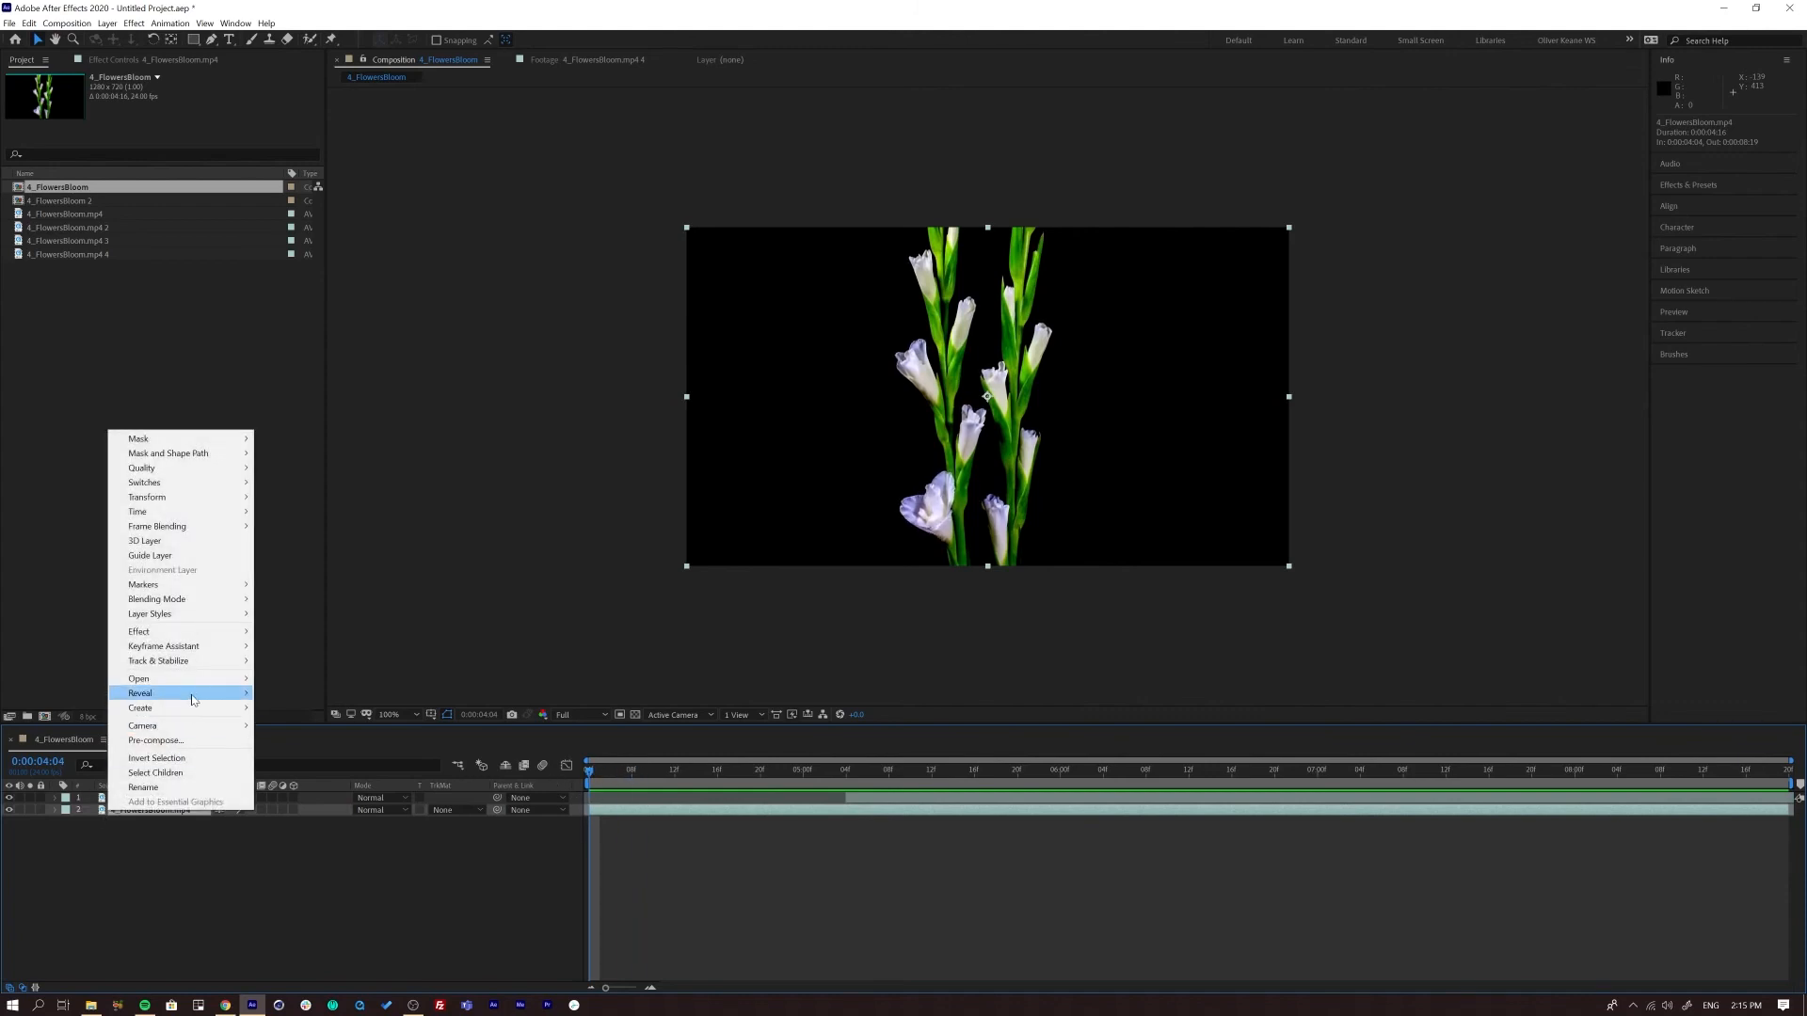
{"action": "mouse_move", "coordinate": [188, 694]}
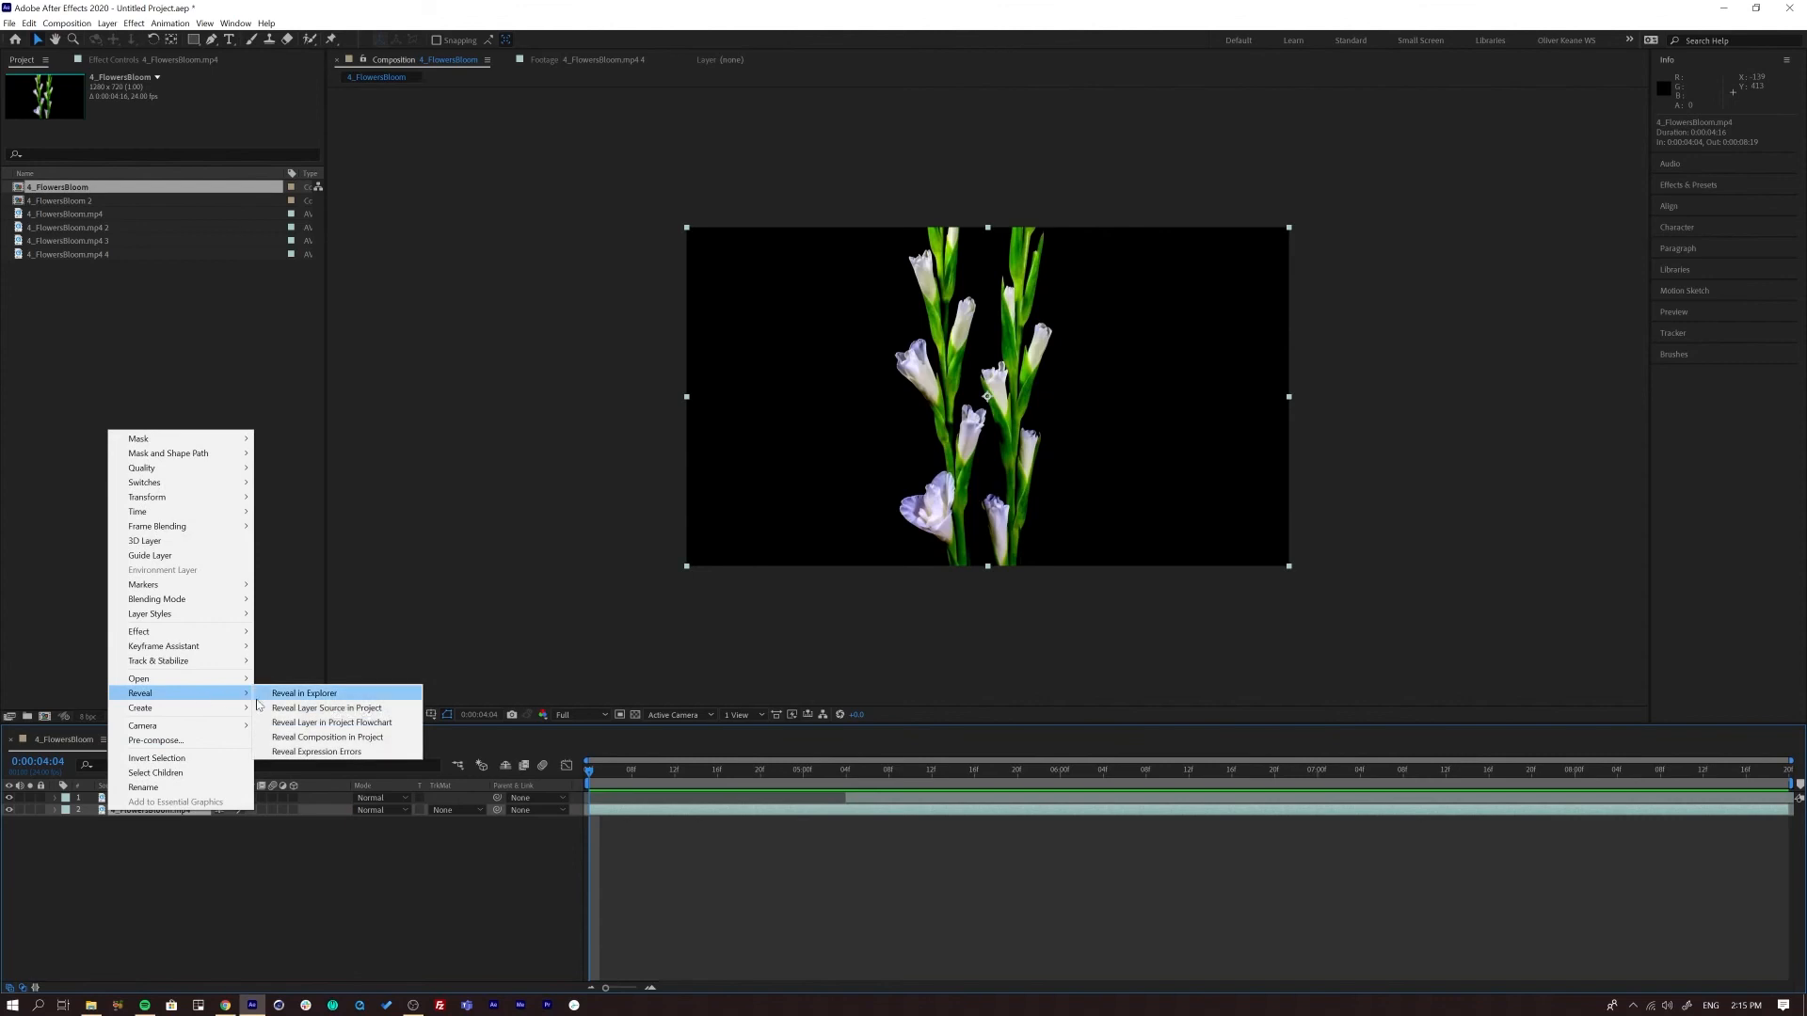
{"action": "left_click", "coordinate": [339, 709]}
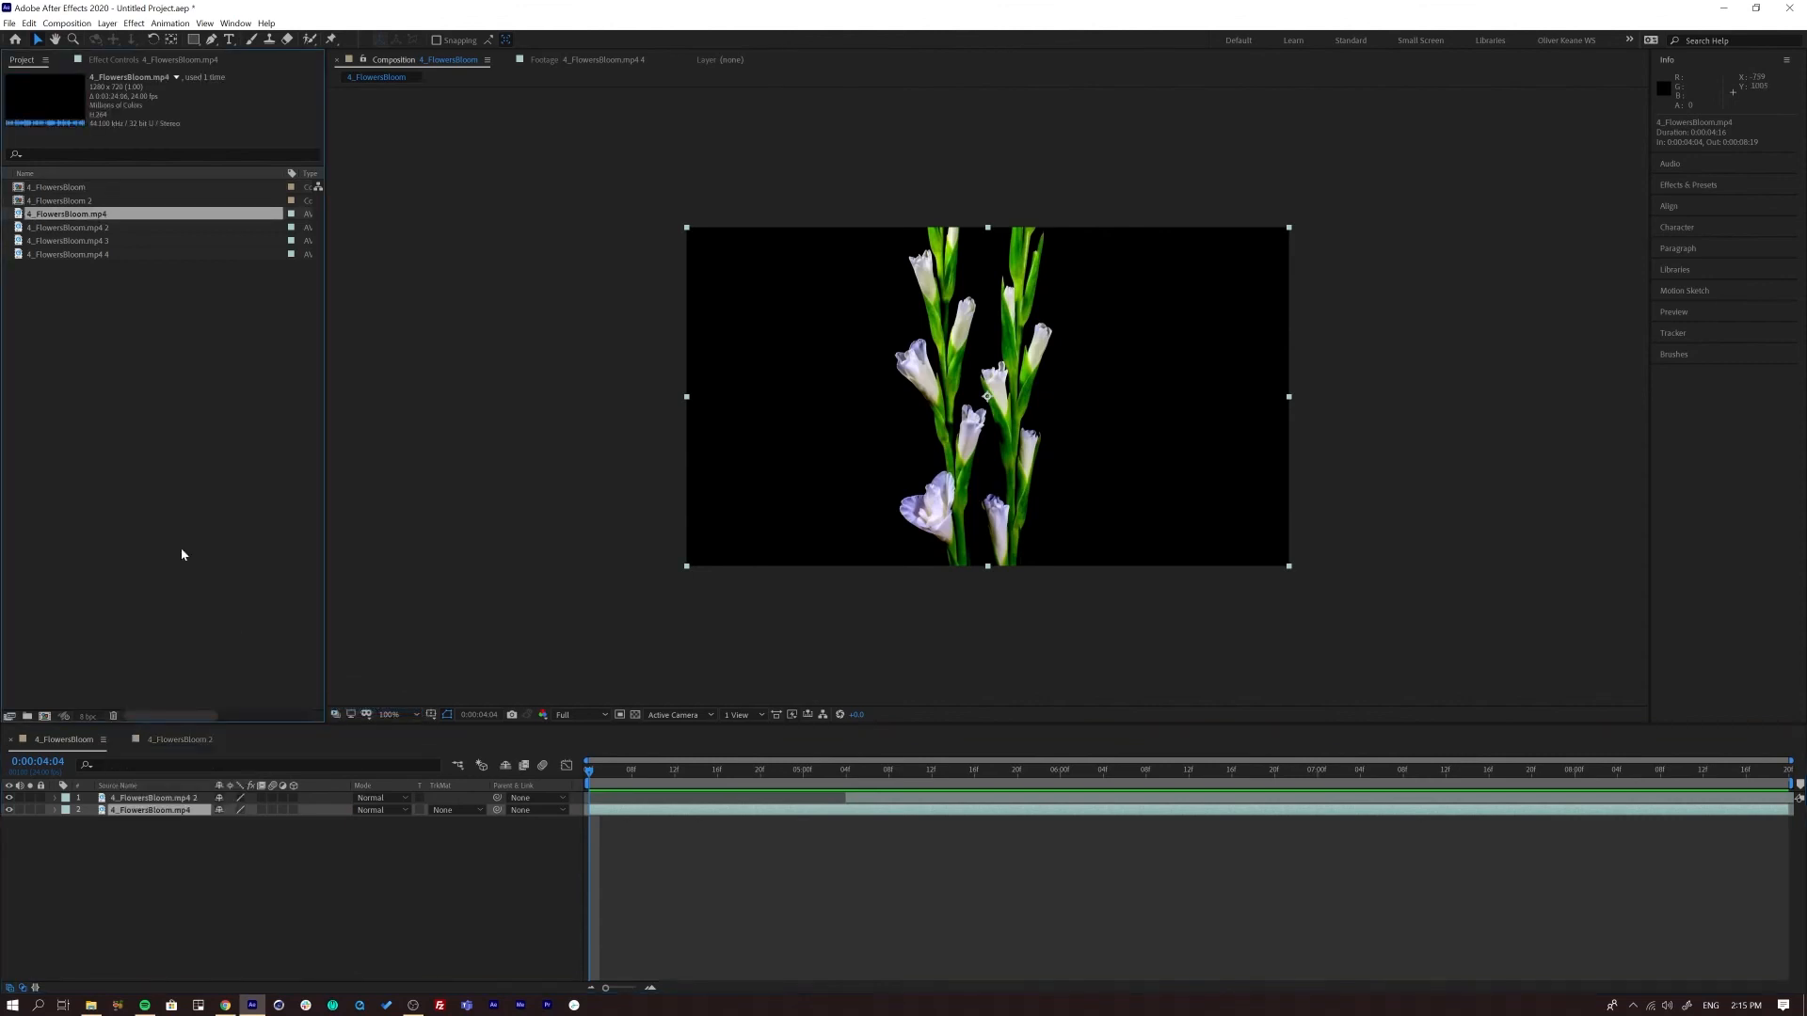
Step: Open the 4_FlowersBloom.mp4 source footage and scrub through its trimmed white flower range
{"action": "double_click", "coordinate": [16, 215]}
{"action": "left_click_drag", "start_coordinate": [362, 686], "coordinate": [362, 690]}
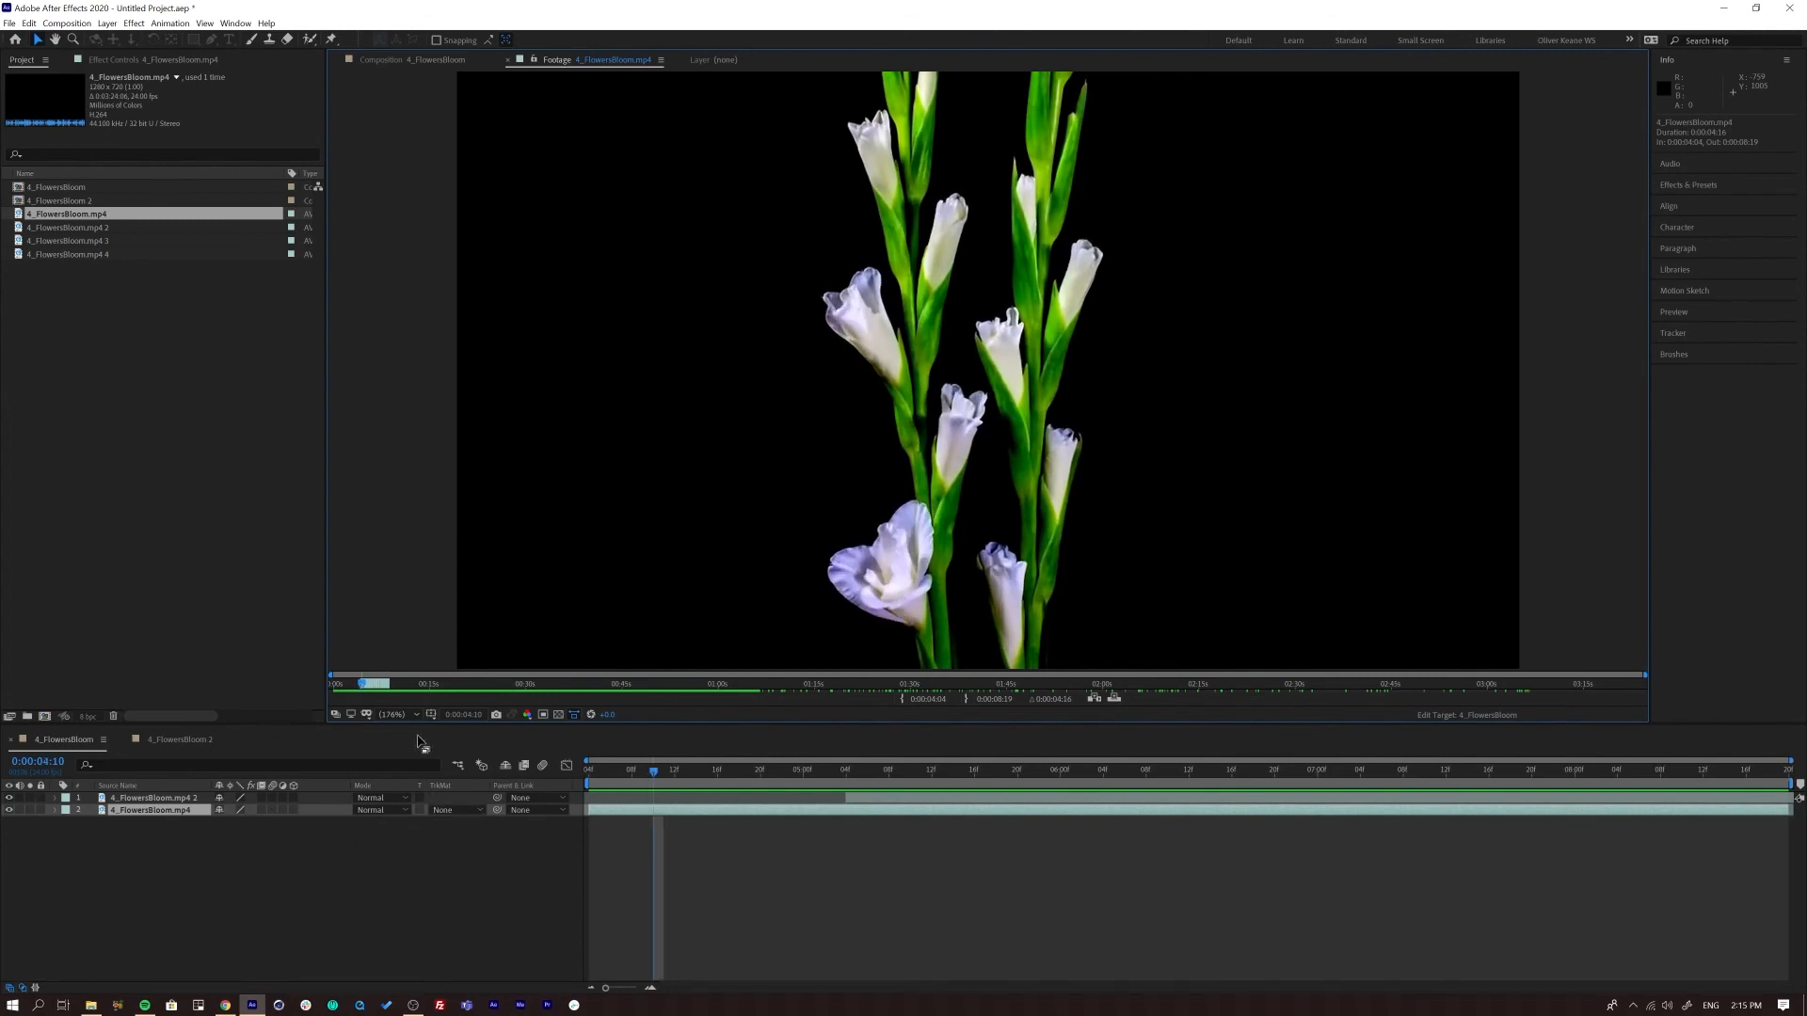
{"action": "left_click", "coordinate": [382, 690]}
{"action": "left_click_drag", "start_coordinate": [382, 689], "coordinate": [360, 690]}
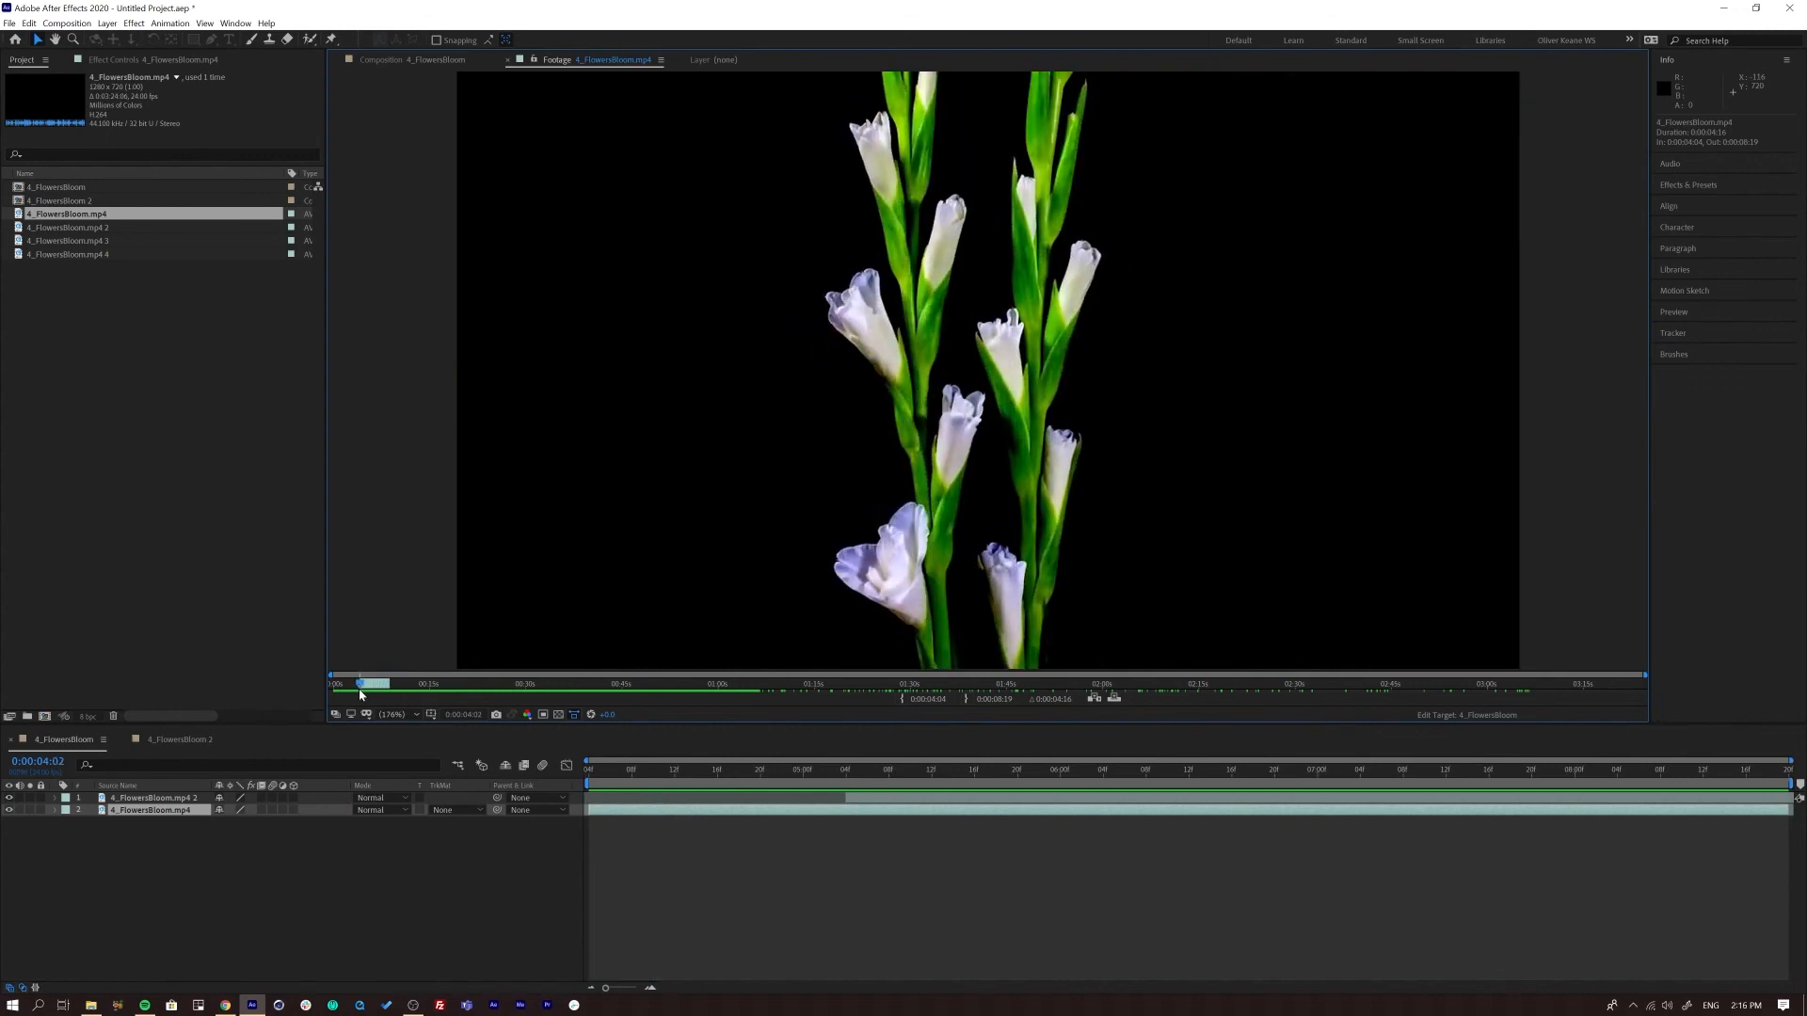
Step: Reveal the bottom layer's source once more, open the footage, and scrub the white flower shot in footage and composition to 0:00:04:17
{"action": "left_click", "coordinate": [138, 815]}
{"action": "right_click", "coordinate": [139, 813]}
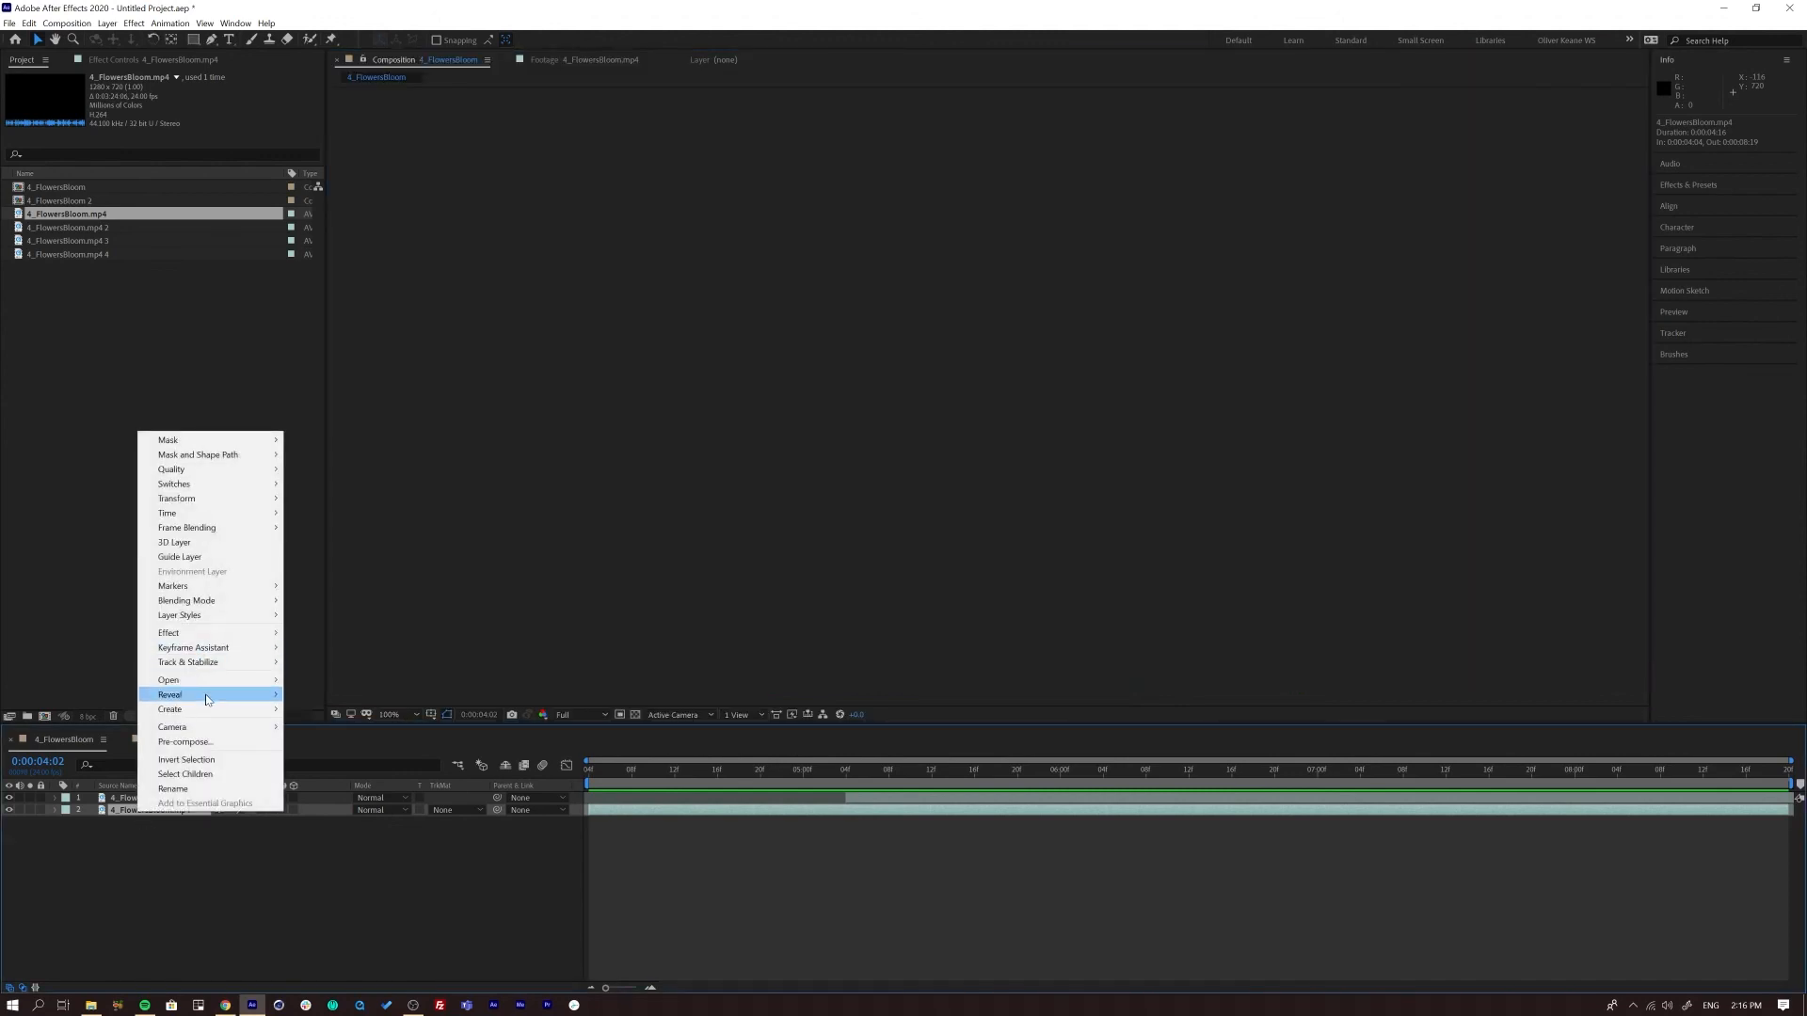
{"action": "mouse_move", "coordinate": [208, 697]}
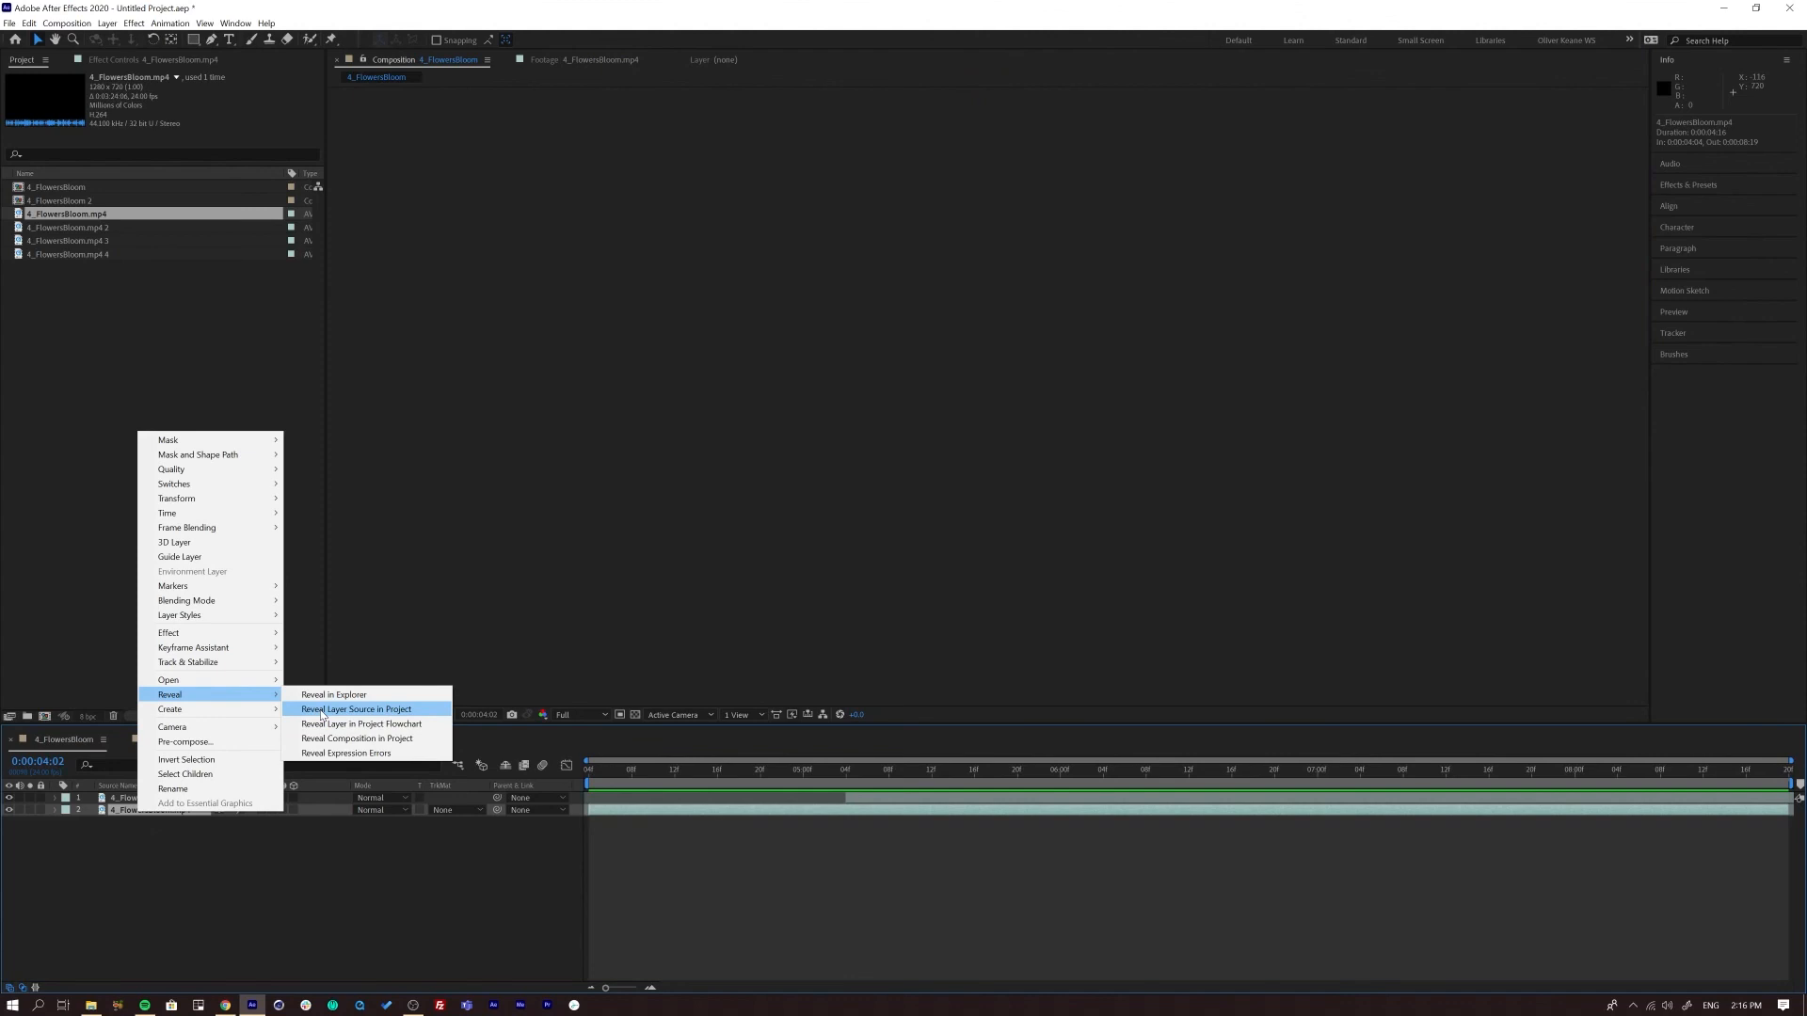
{"action": "left_click", "coordinate": [322, 711]}
{"action": "double_click", "coordinate": [19, 215]}
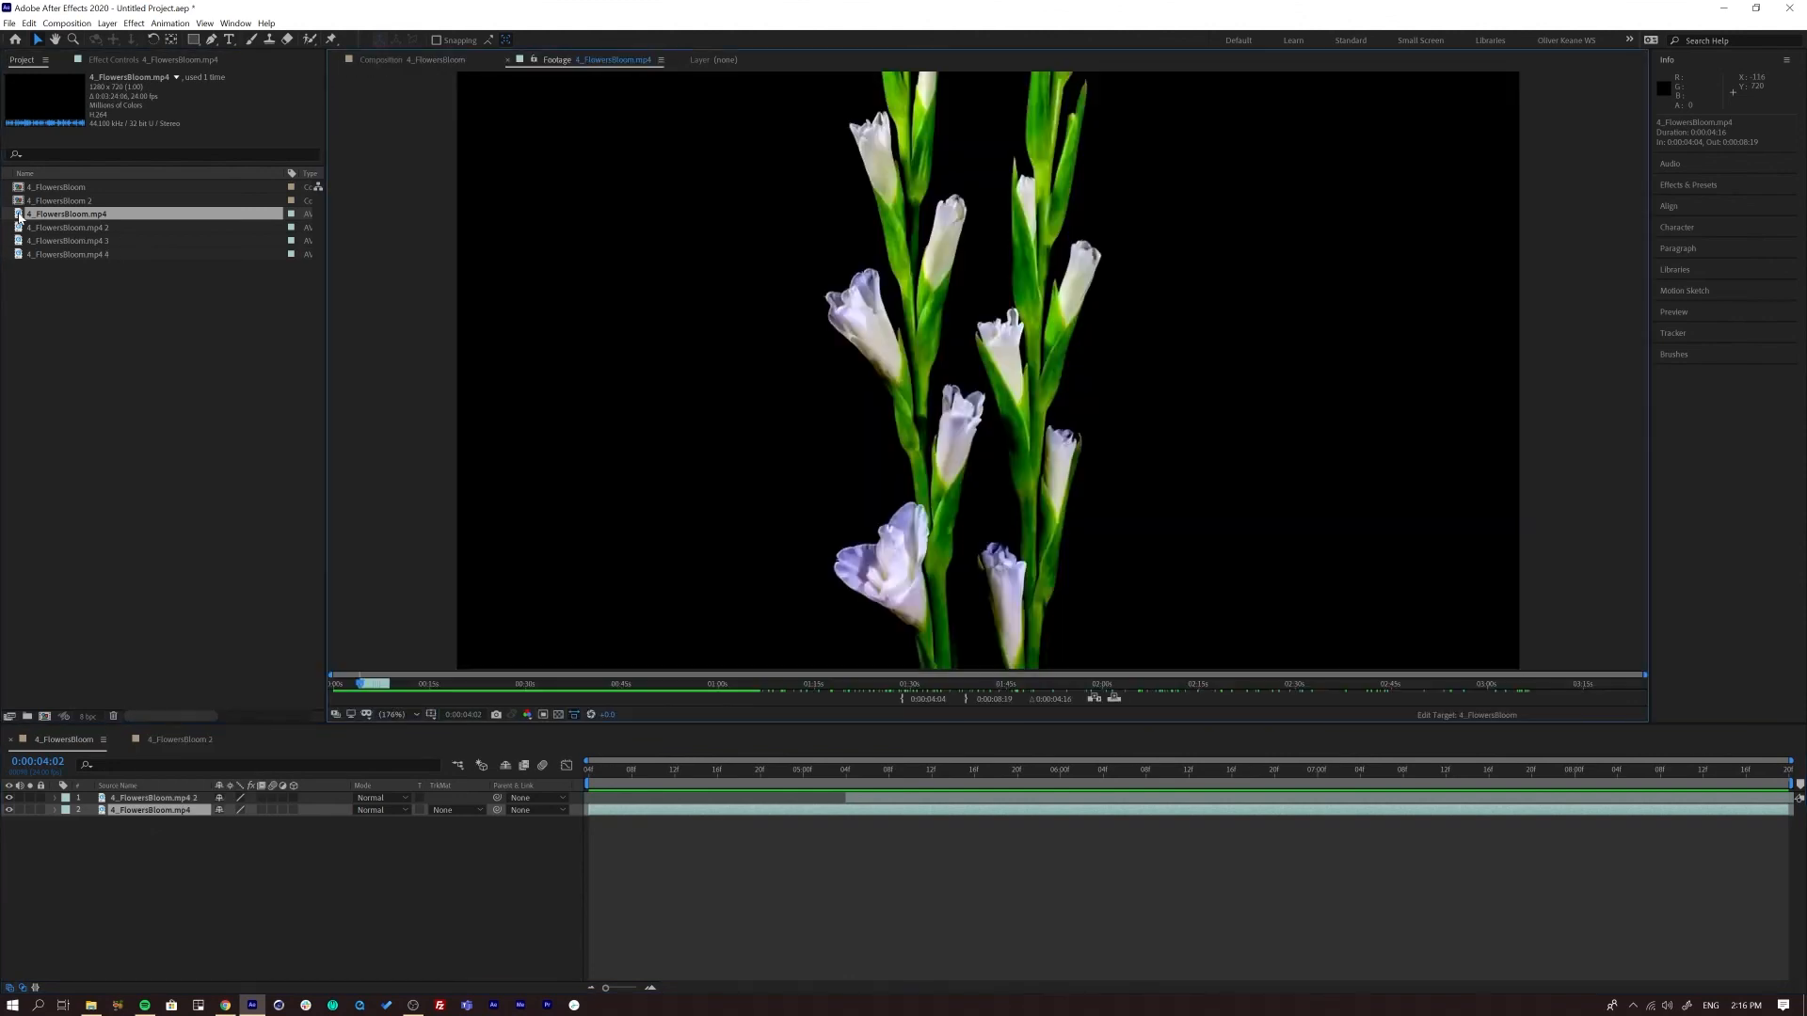
{"action": "left_click_drag", "start_coordinate": [360, 690], "coordinate": [362, 687]}
{"action": "left_click_drag", "start_coordinate": [603, 779], "coordinate": [739, 800]}
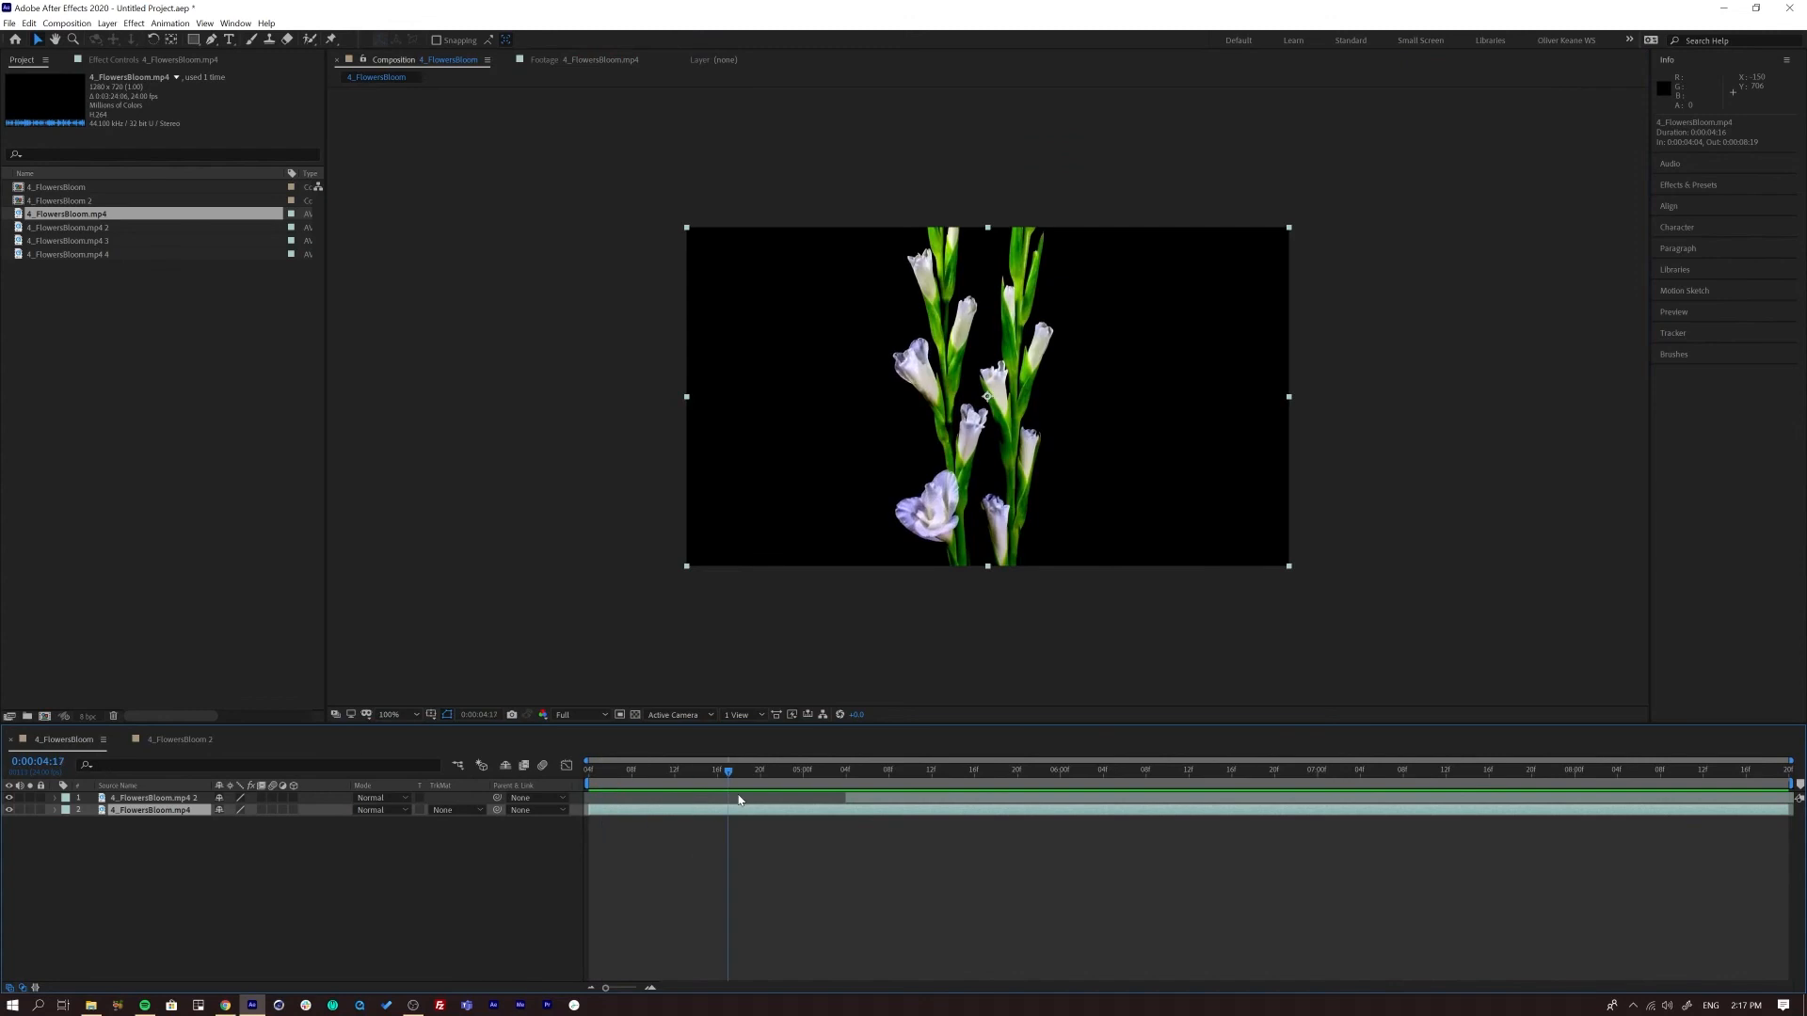